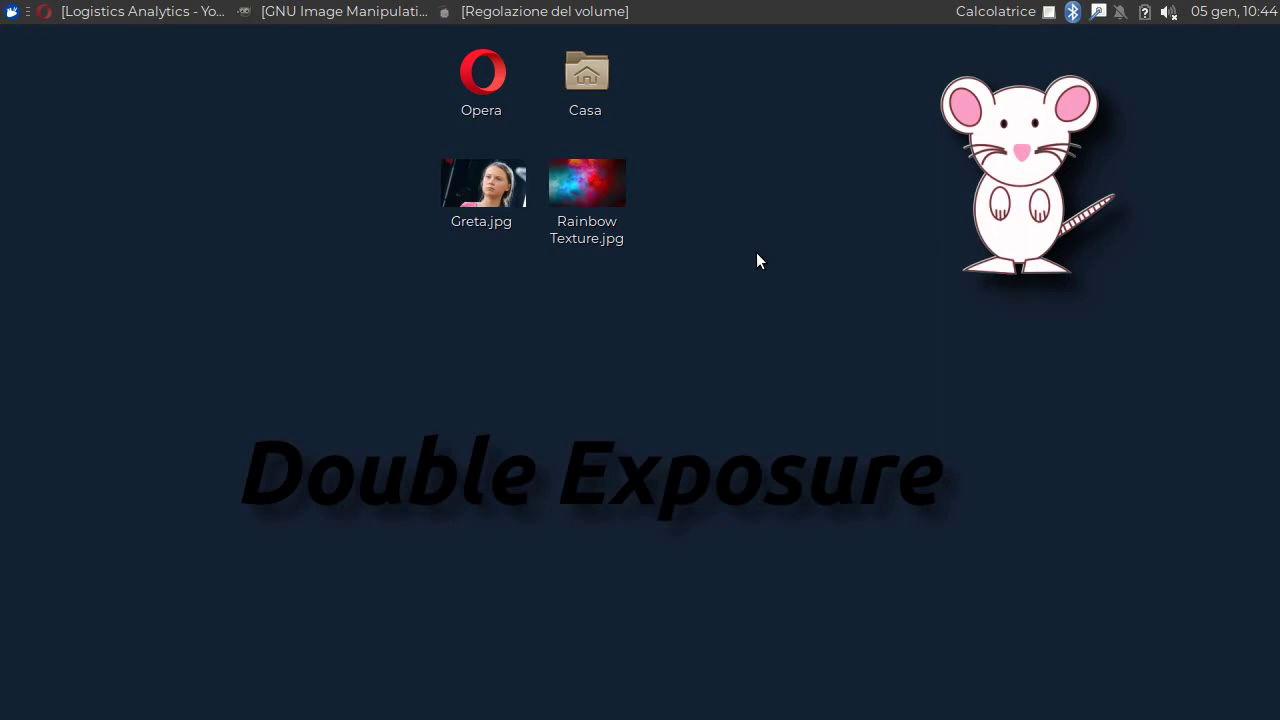
- Preview Greta.jpg and Rainbow Texture.jpg in the image viewer, then close it
double_click(509, 228)
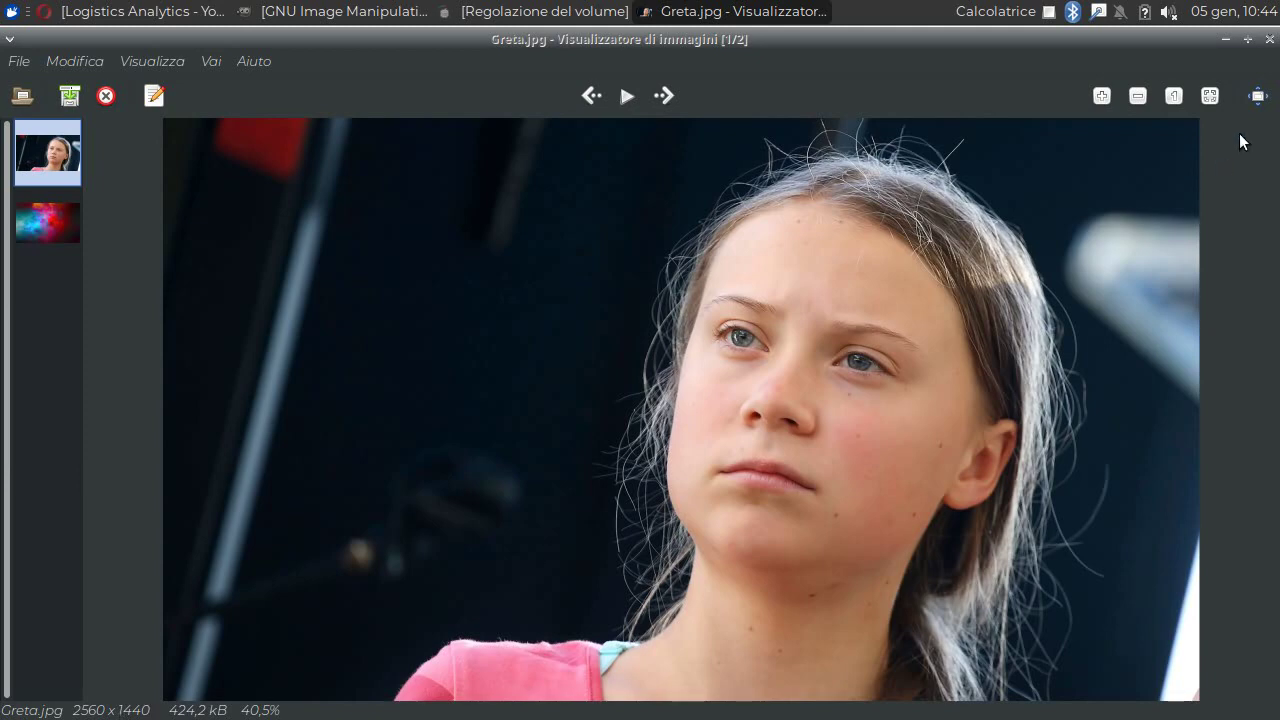
left_click(1270, 40)
double_click(609, 190)
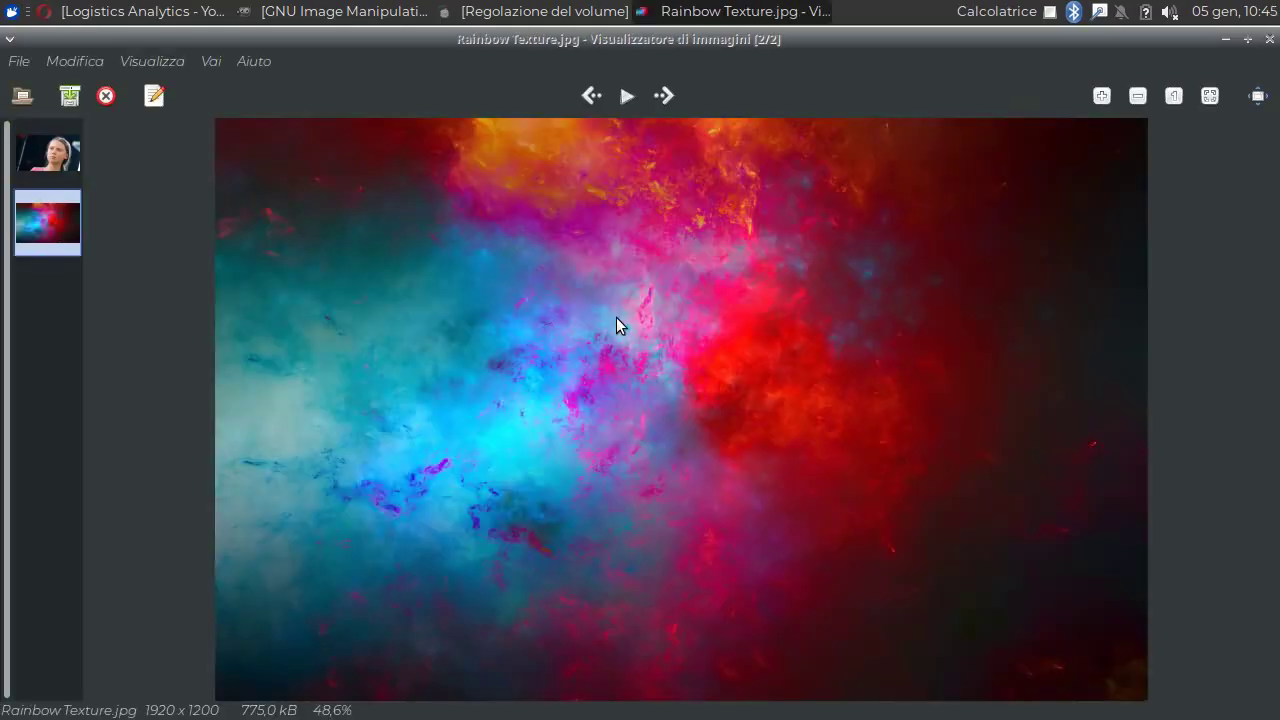
left_click(1272, 40)
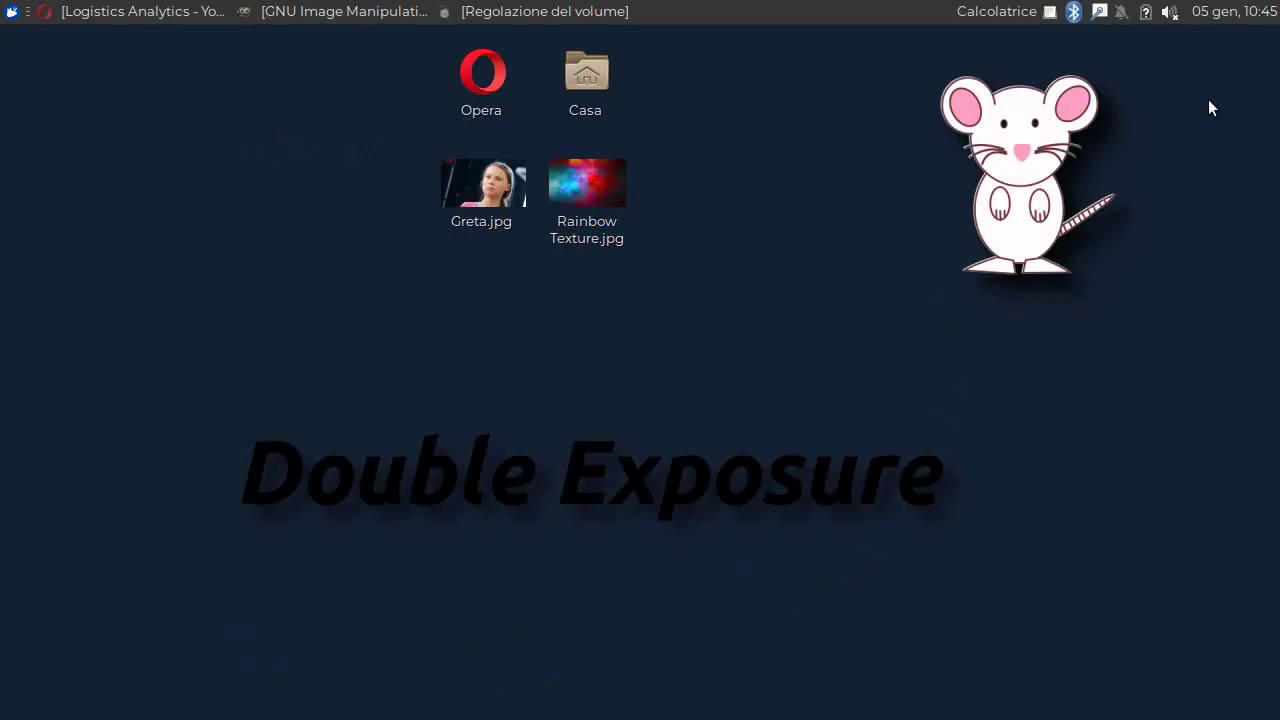
- Open Greta.jpg from the Scrivania folder in GIMP and zoom to fit the photo
left_click(273, 14)
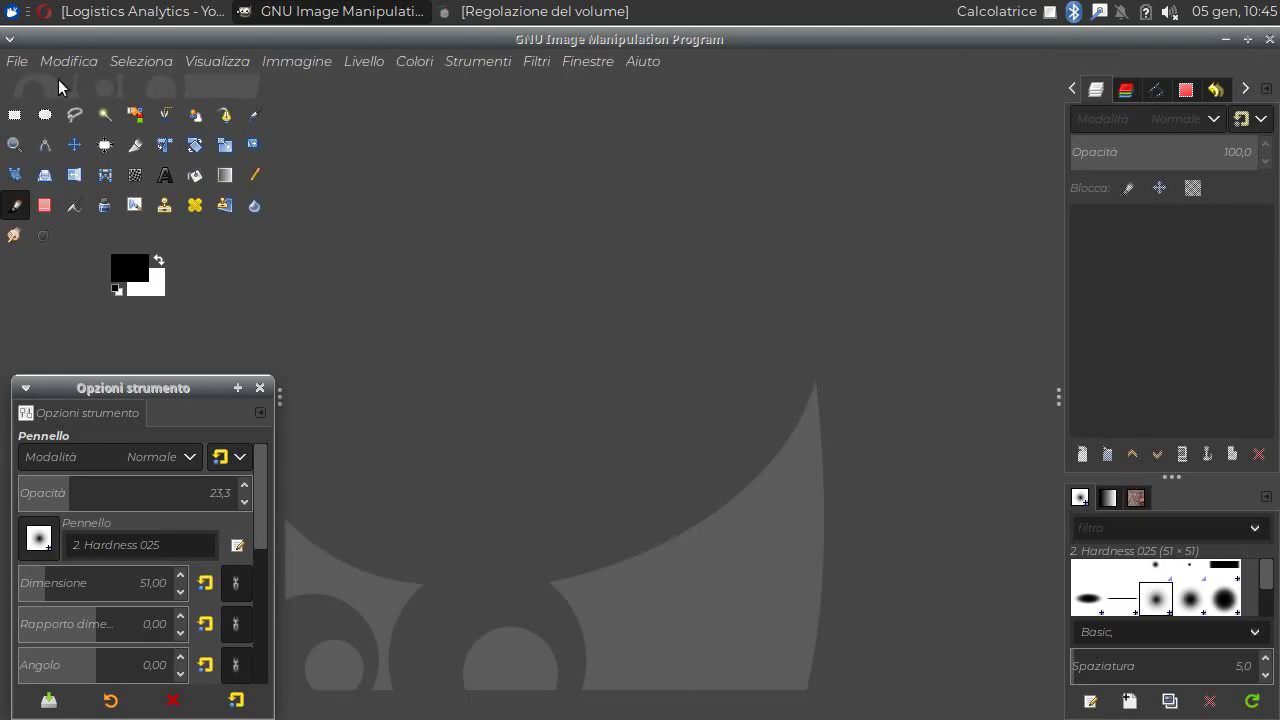
left_click(17, 61)
left_click(24, 134)
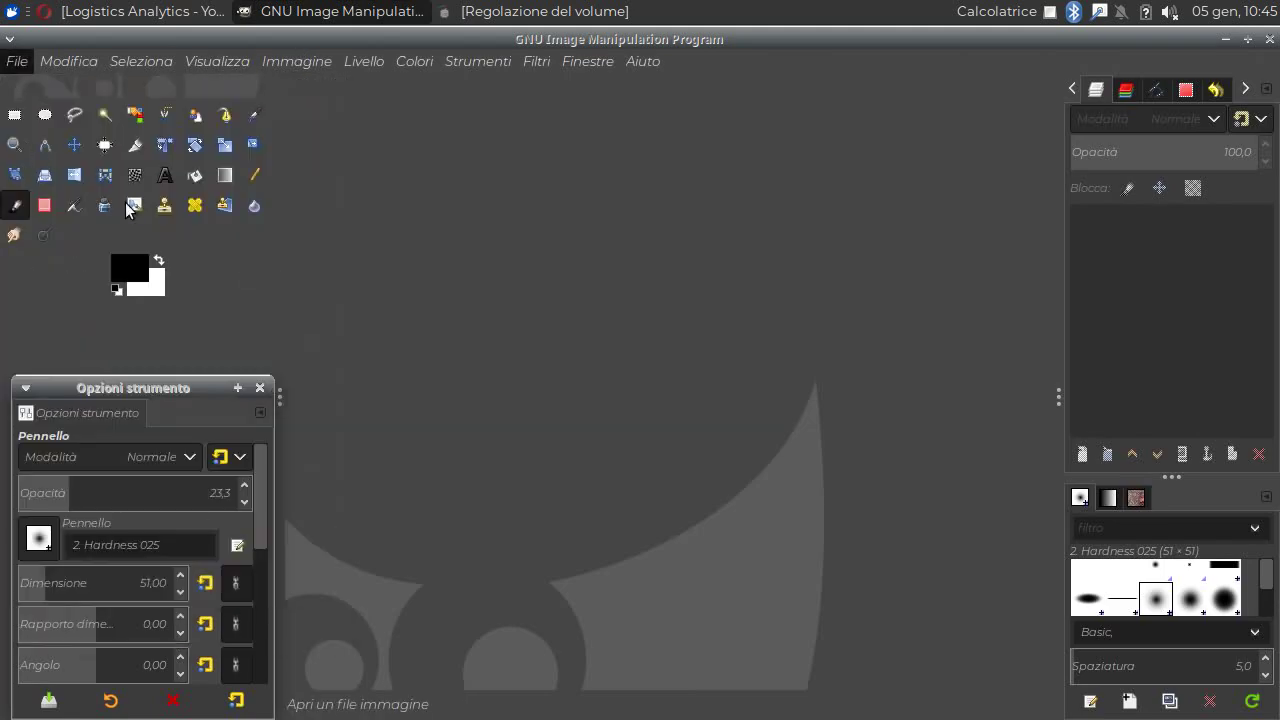
left_click(195, 212)
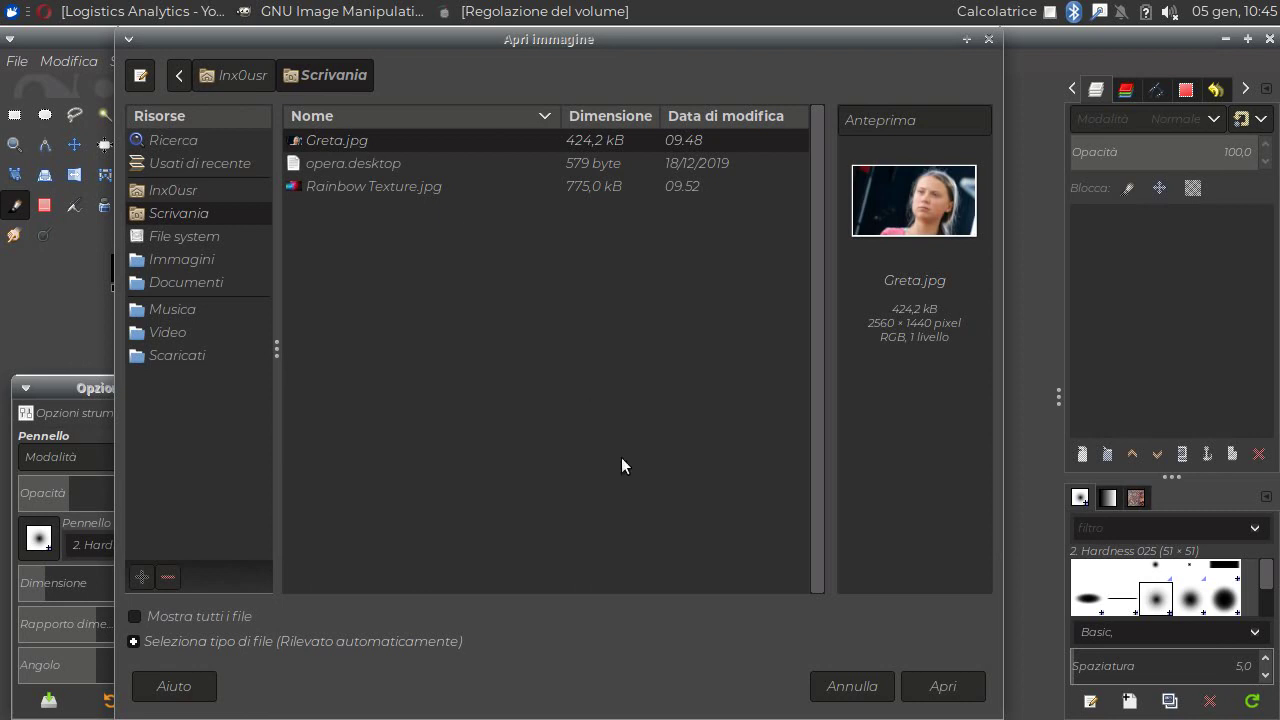
left_click(930, 686)
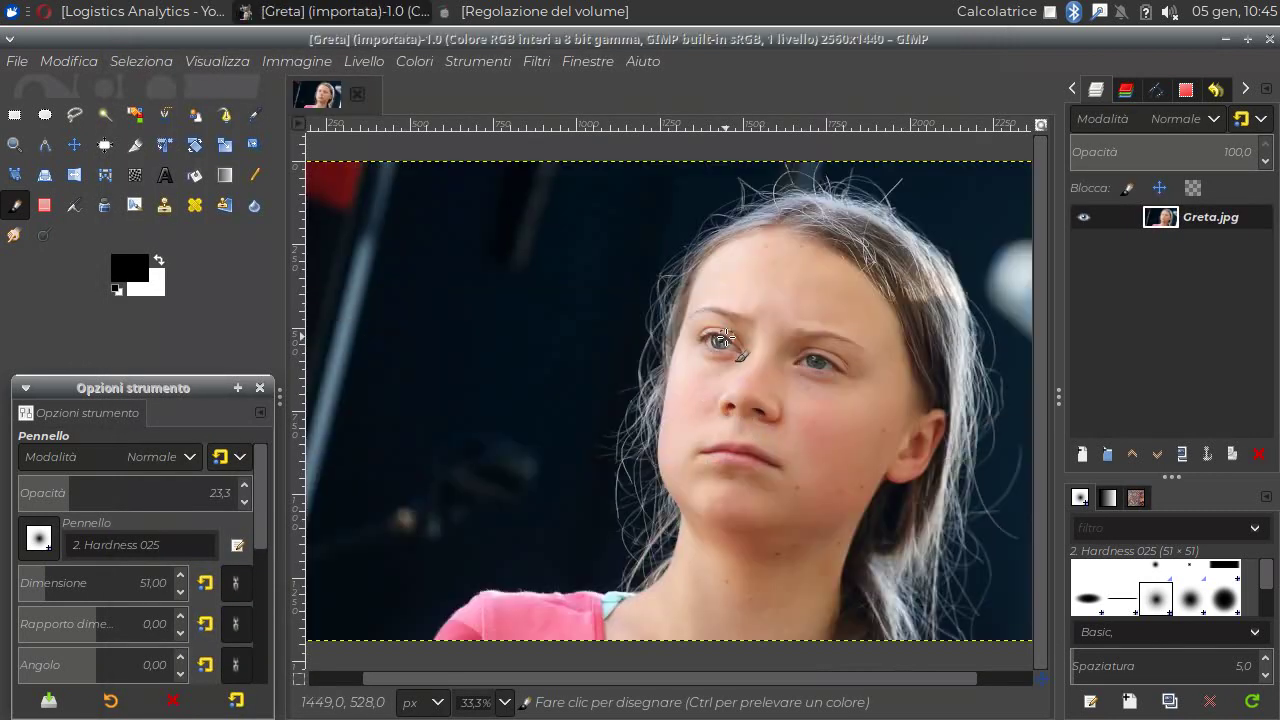
key("minus")
key("minus")
key("plus")
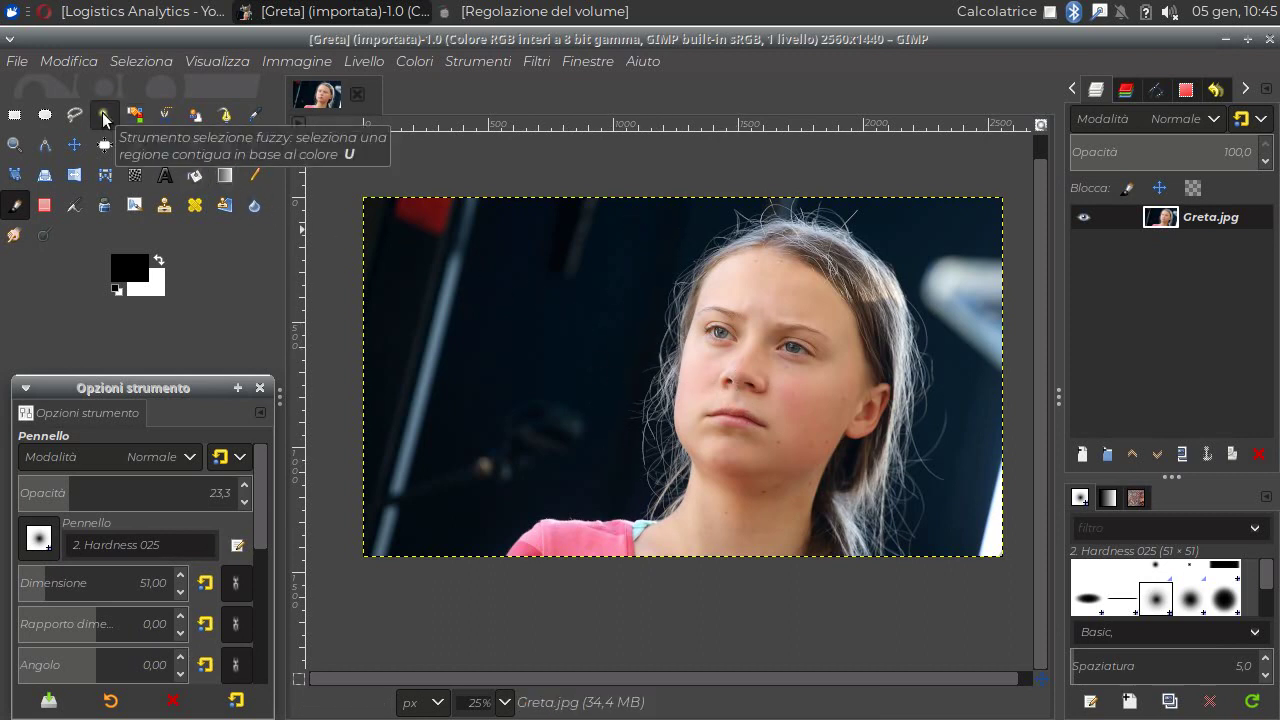
- Fuzzy-select the dark background left and right of the girl, fill it white, then deselect
left_click(104, 116)
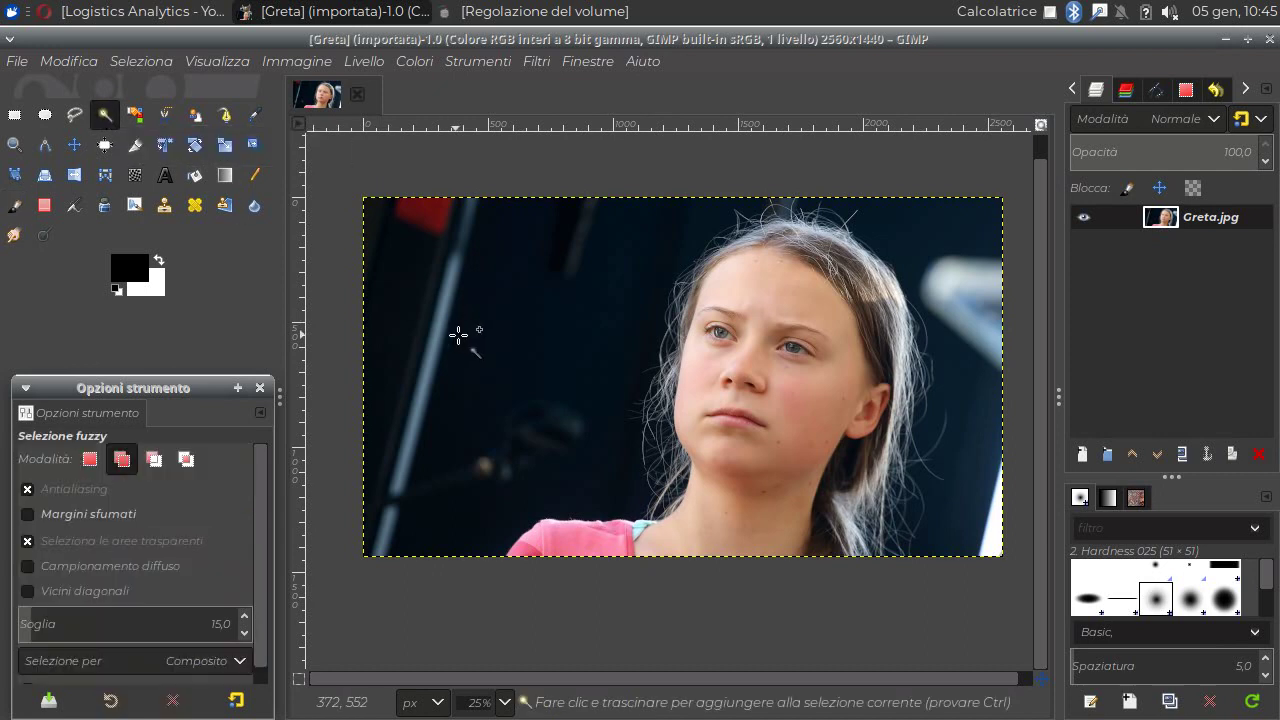
left_click(532, 319)
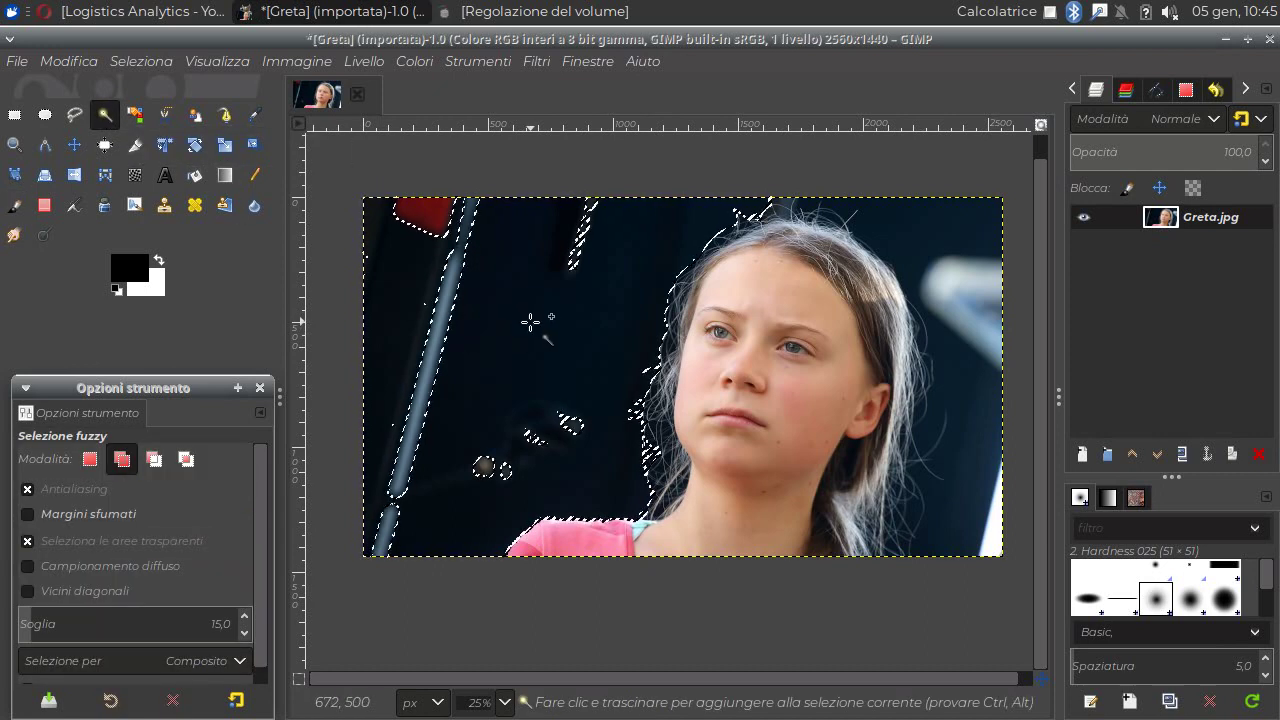
key("Delete")
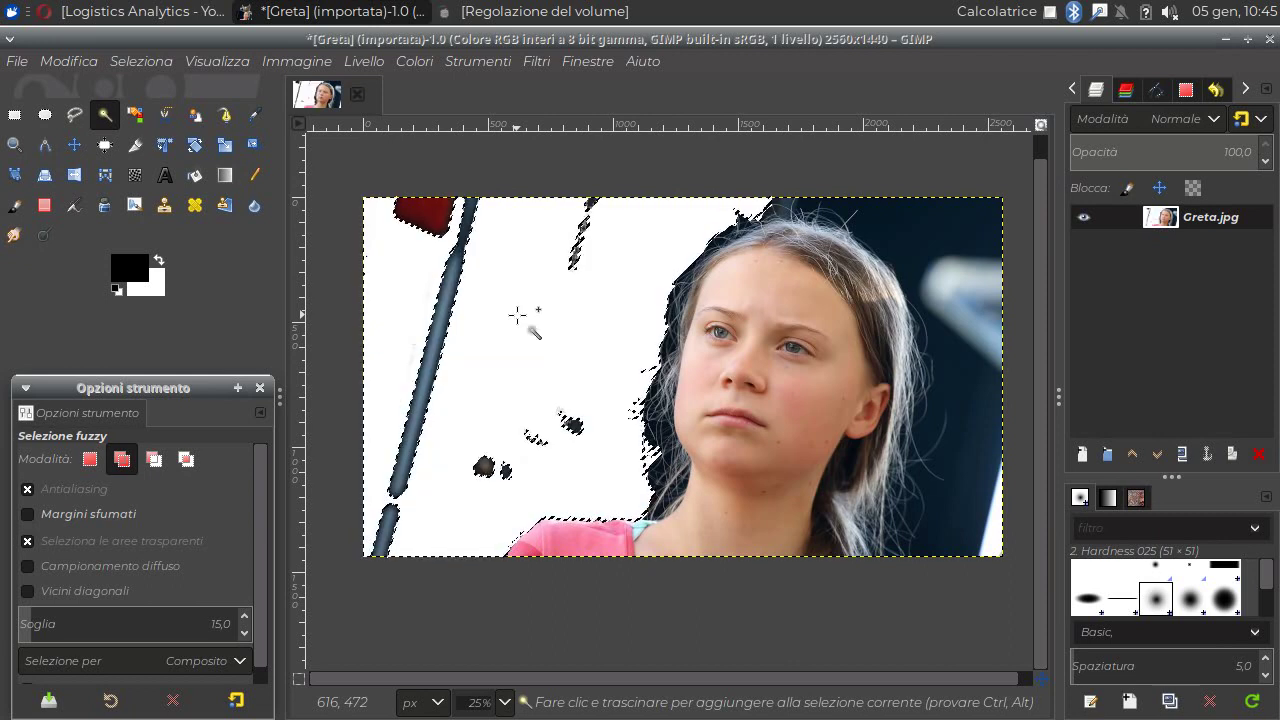
left_click(917, 222)
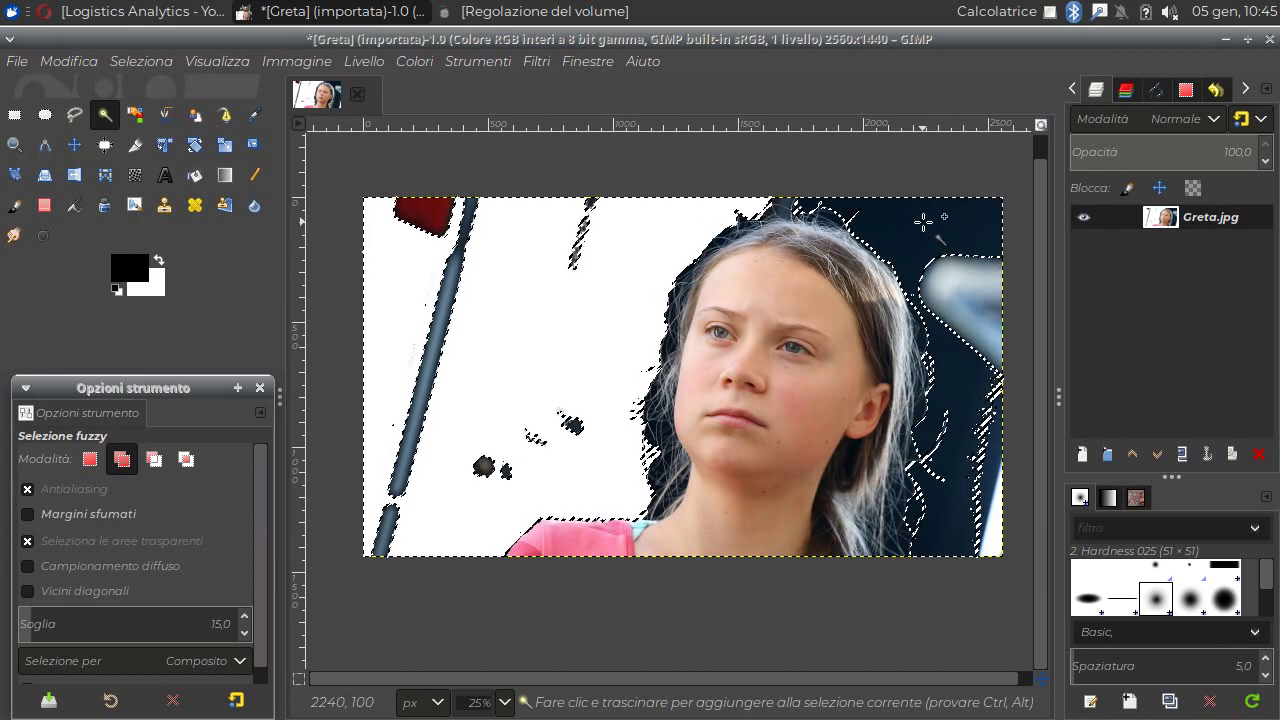
key("Delete")
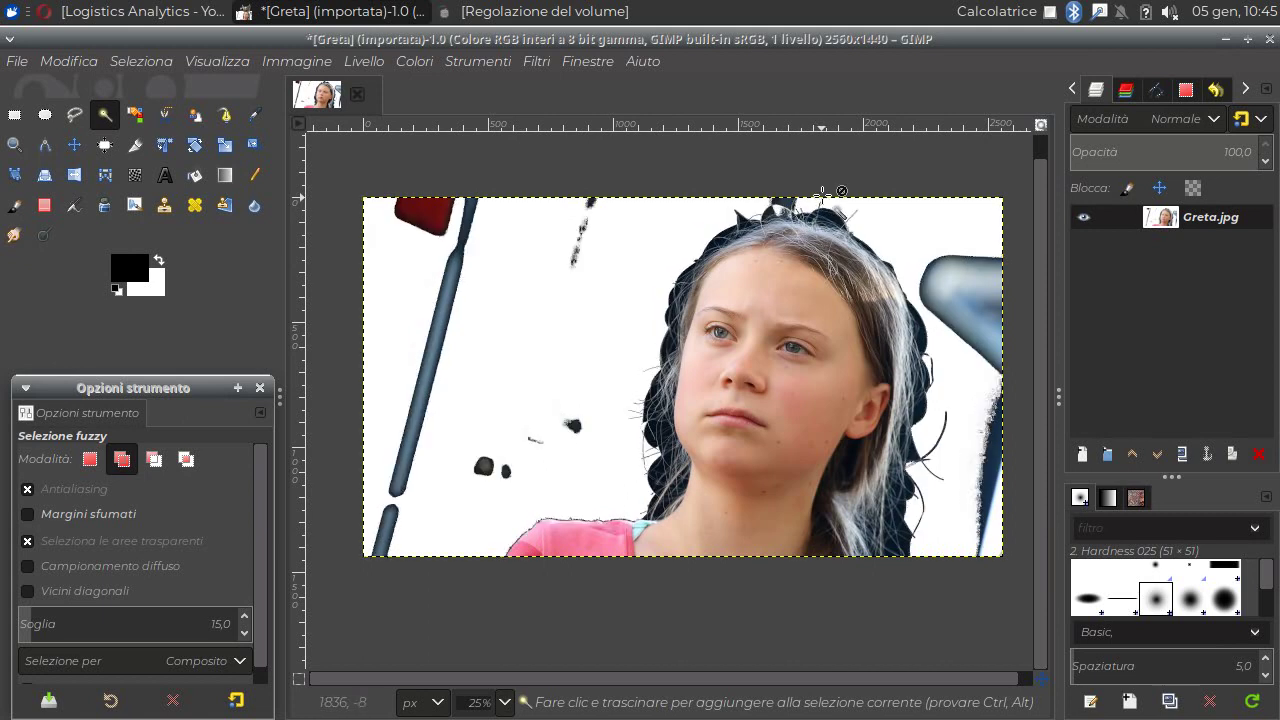
left_click(157, 59)
left_click(156, 114)
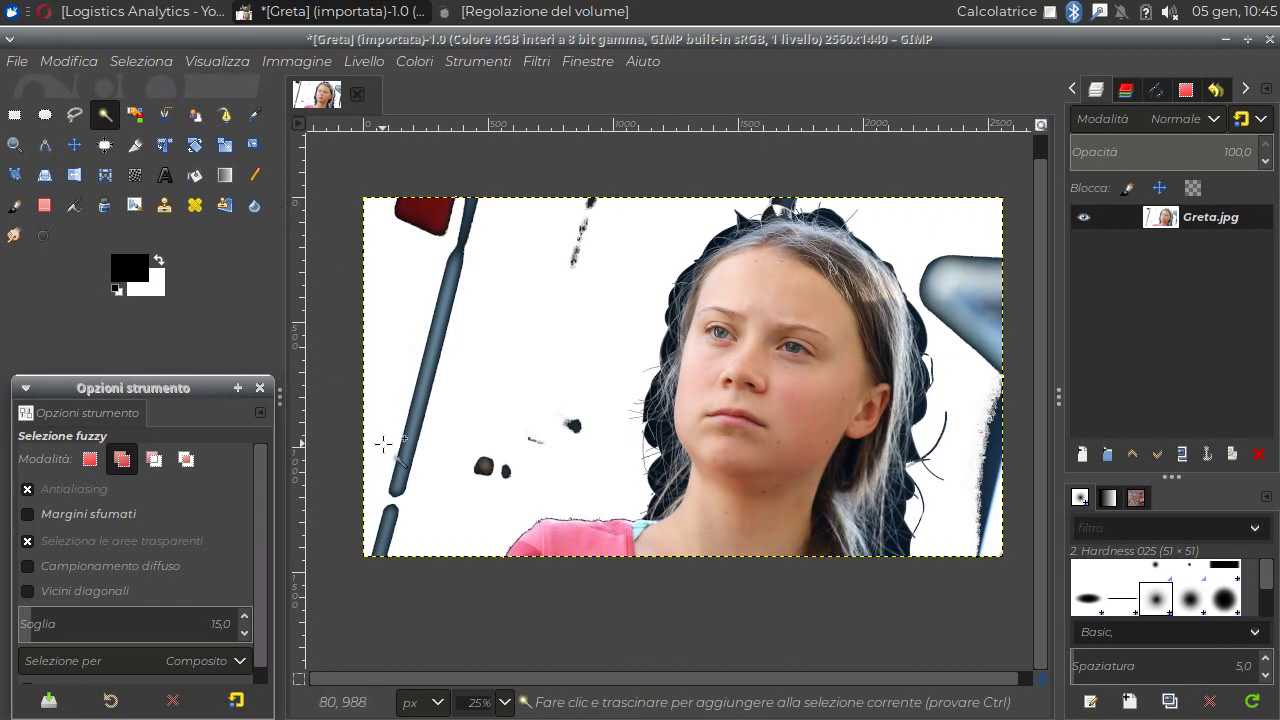
- Erase the red object, blue stick, smudges and right-edge strands with a large Hardness 100 eraser
left_click(44, 205)
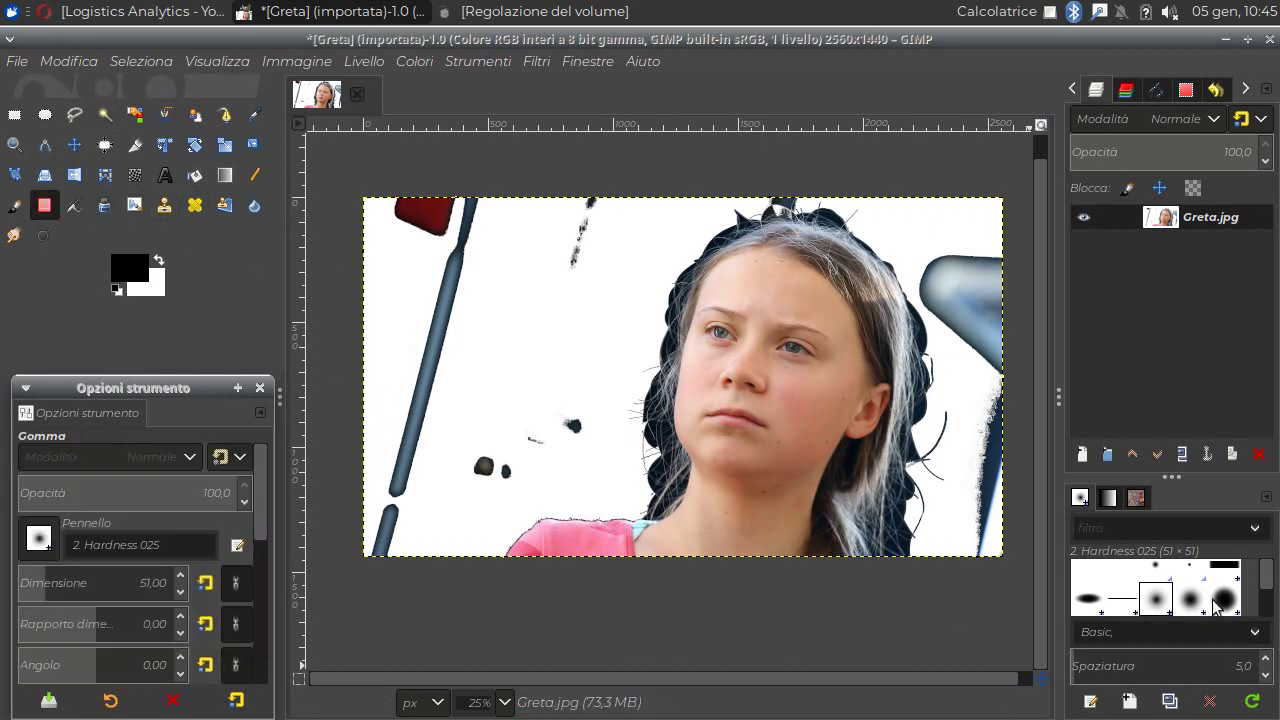
scroll(1268, 580, "up", 3)
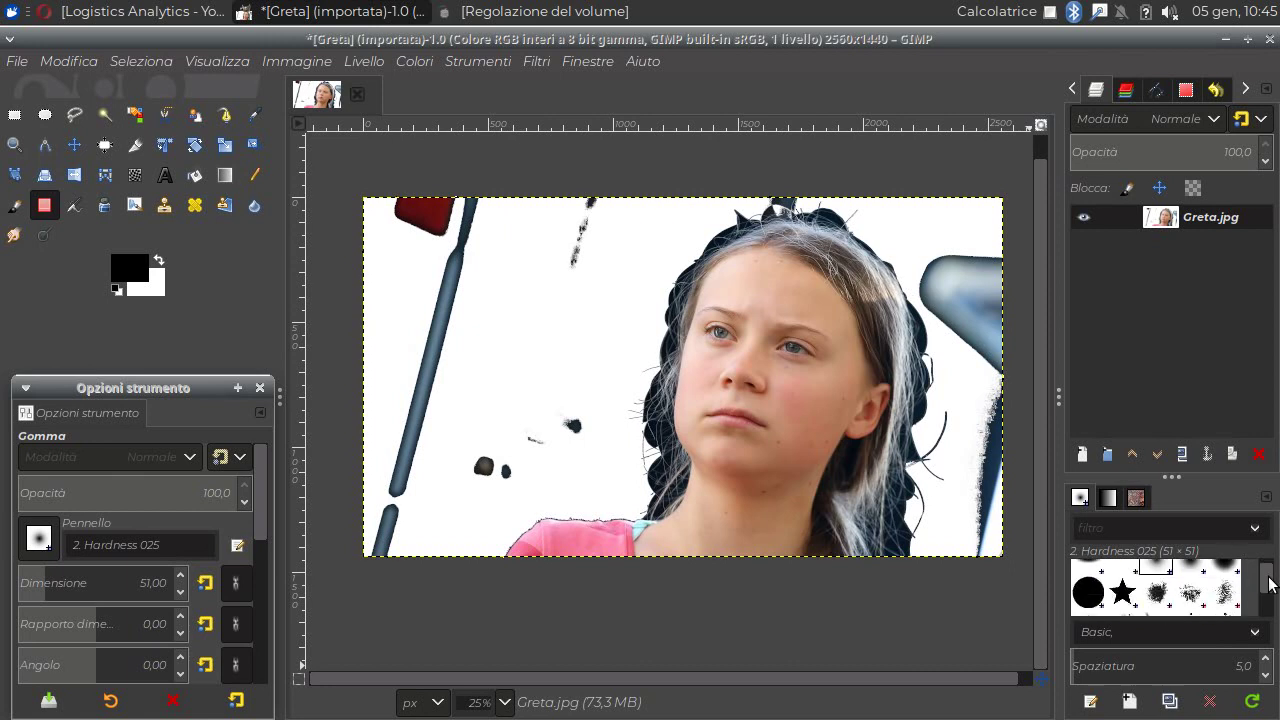
left_click(1088, 578)
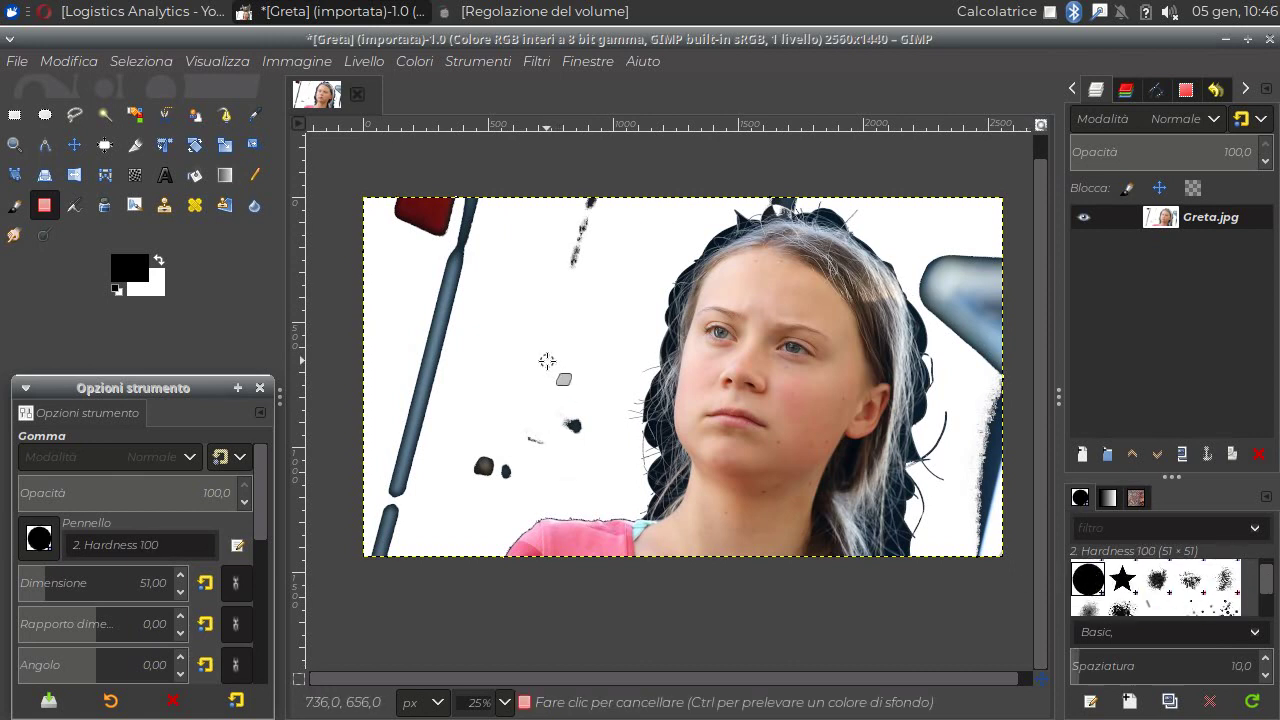
left_click_drag(70, 584, 155, 582)
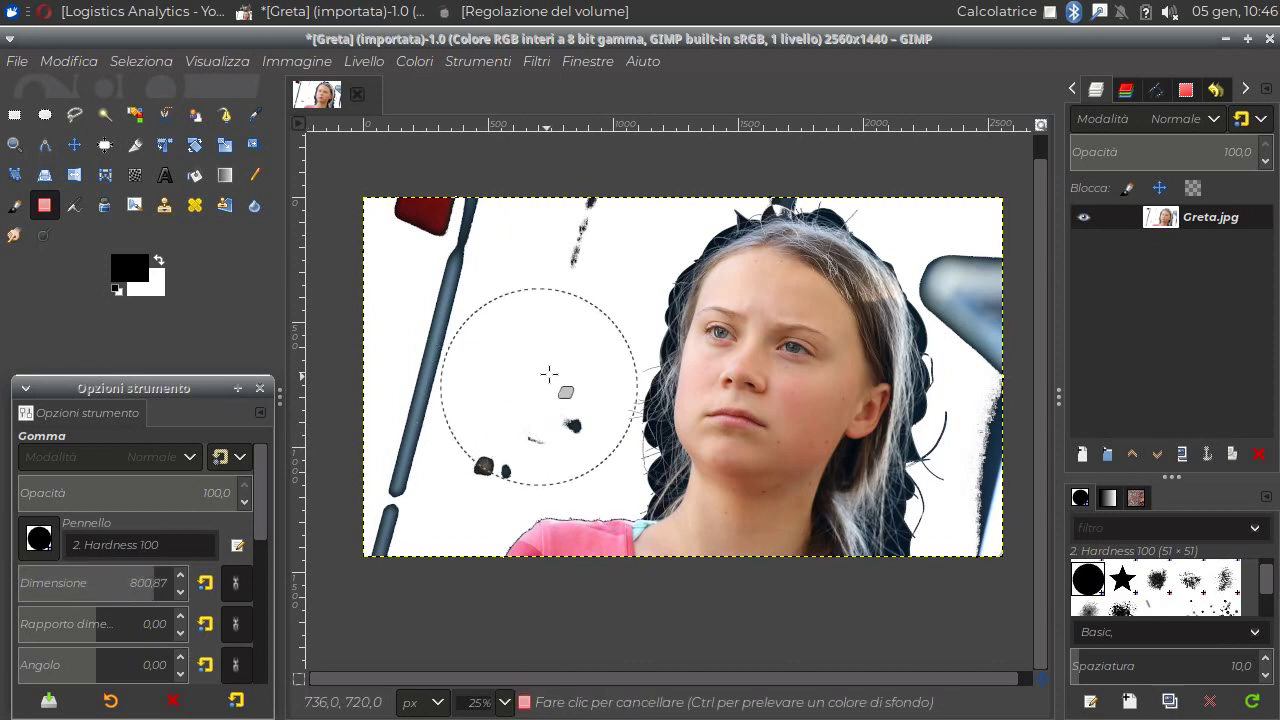
mouse_move(549, 374)
left_mouse_down()
mouse_move(432, 438)
mouse_move(514, 400)
left_mouse_up()
left_click(1015, 280)
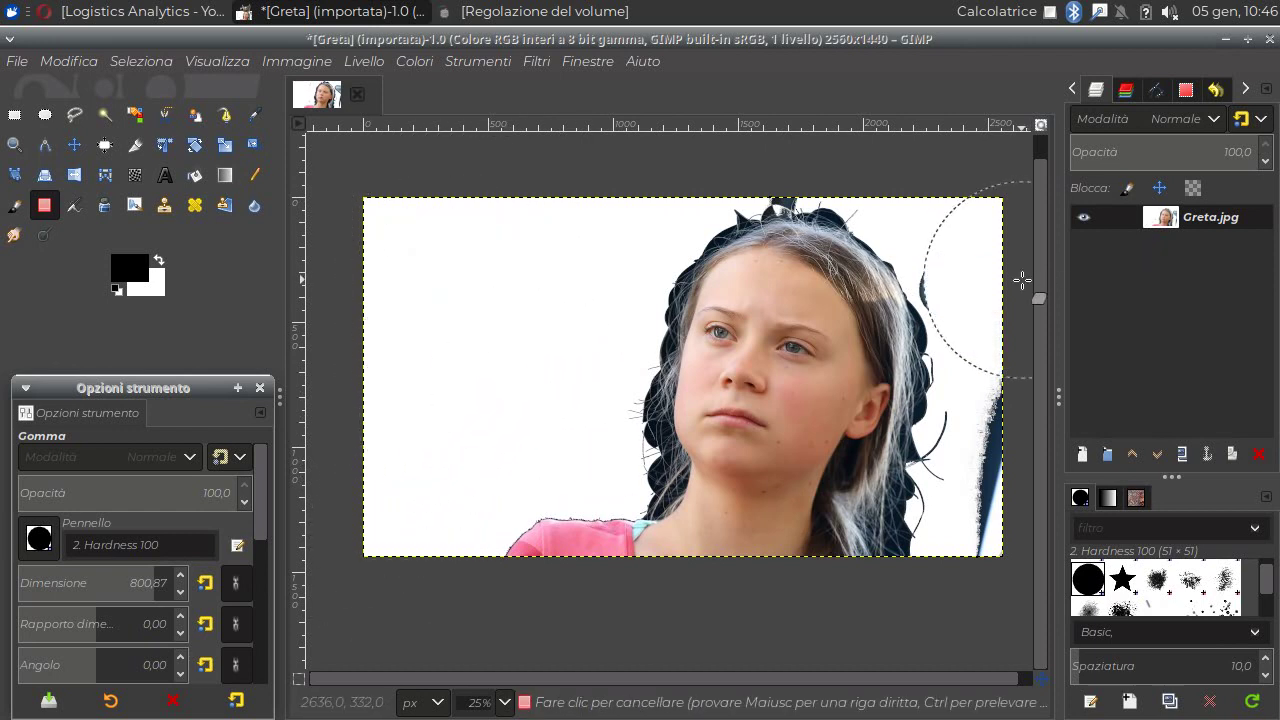
mouse_move(1009, 289)
left_mouse_down()
mouse_move(1047, 467)
mouse_move(1020, 514)
left_mouse_up()
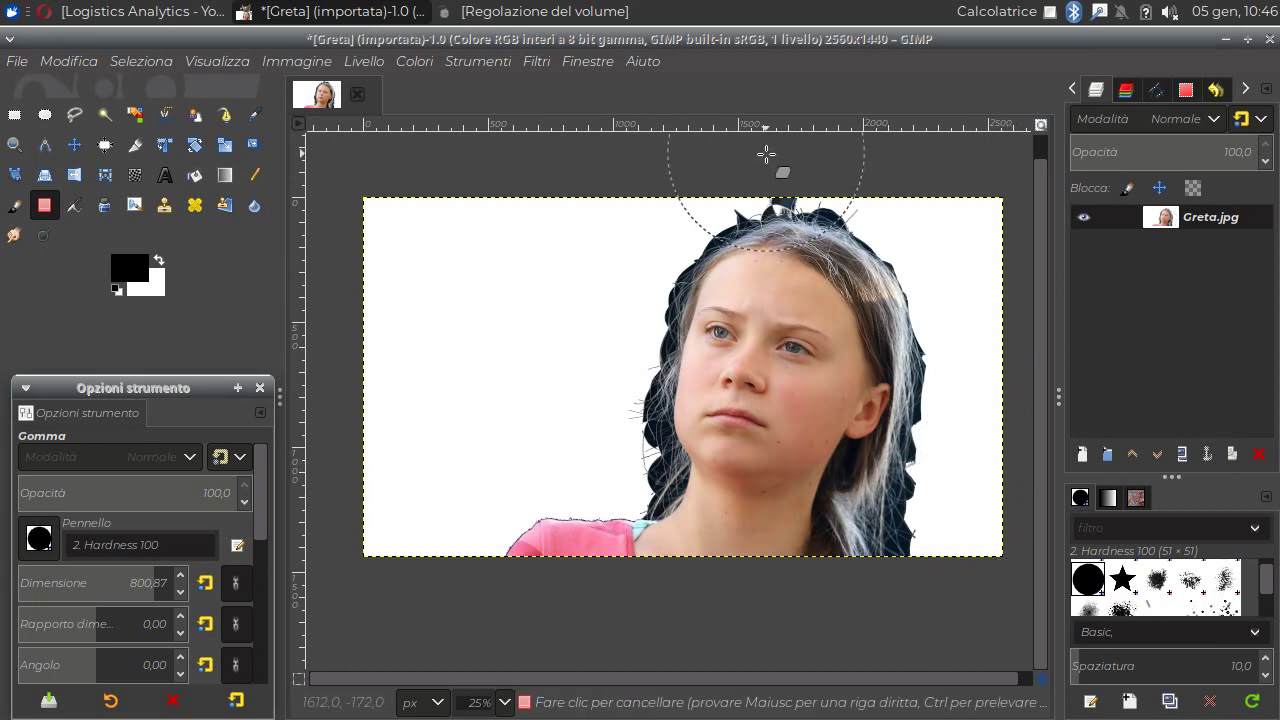
- Shrink the eraser to about 128 px and erase the dark hair fringes
left_click_drag(146, 578, 180, 580)
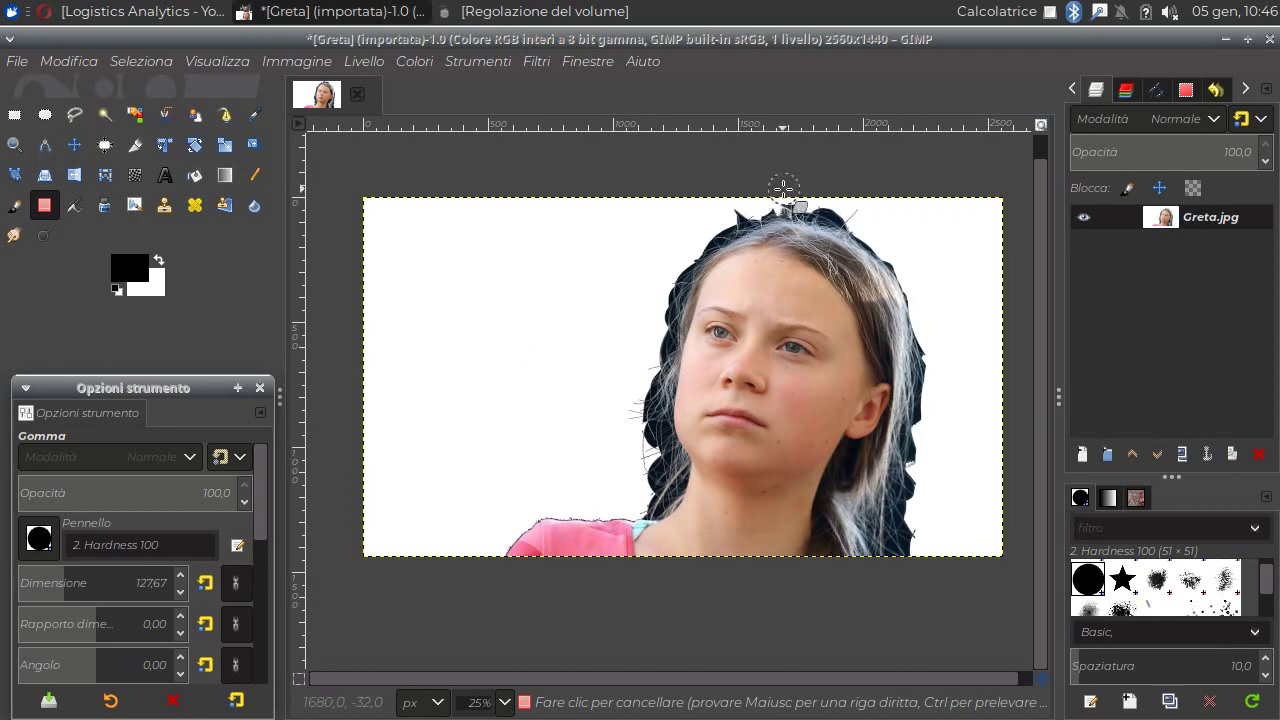
left_click_drag(705, 245, 675, 320)
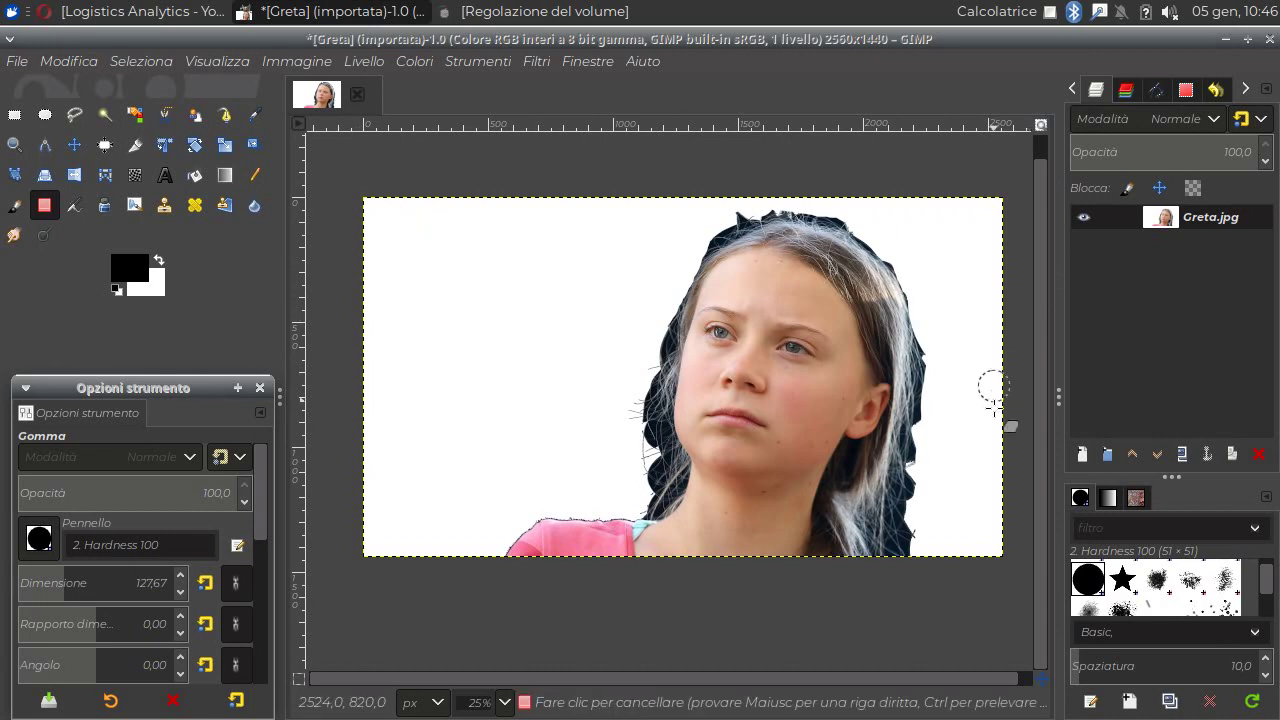
left_click_drag(918, 537, 940, 421)
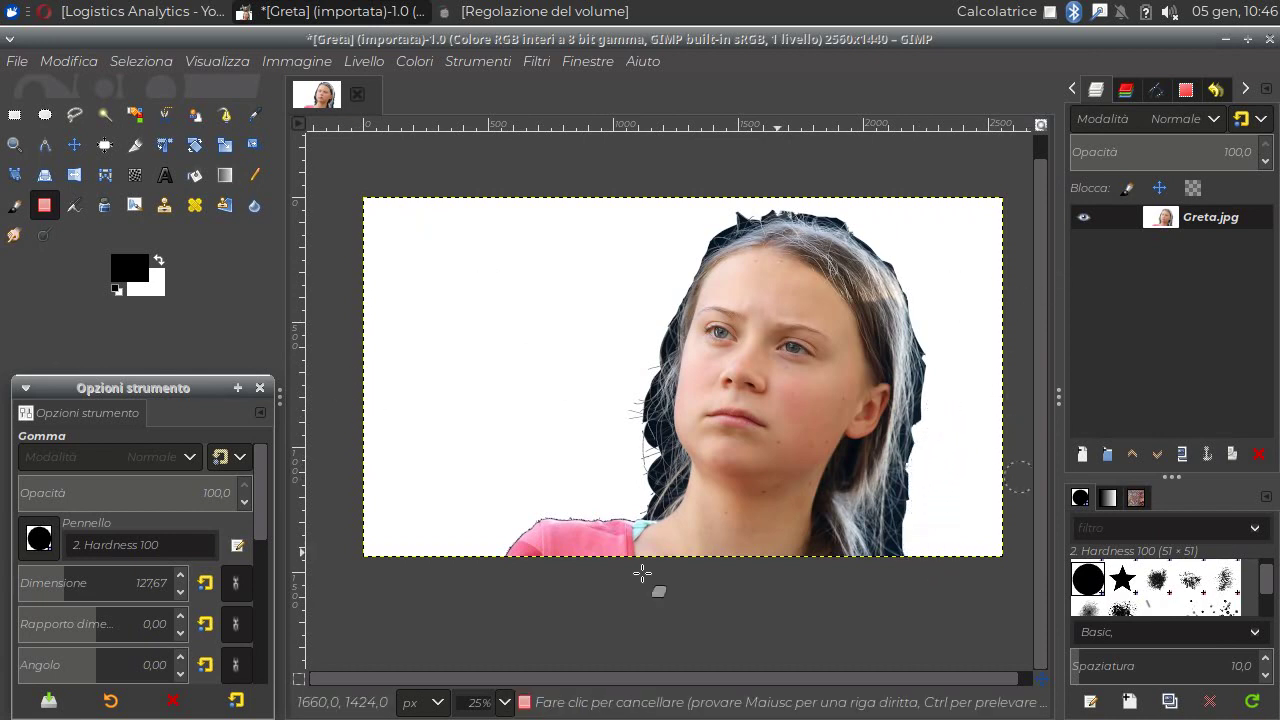
- Apply Colori > Saturazione with Scala 0 to make the portrait greyscale
left_click(429, 58)
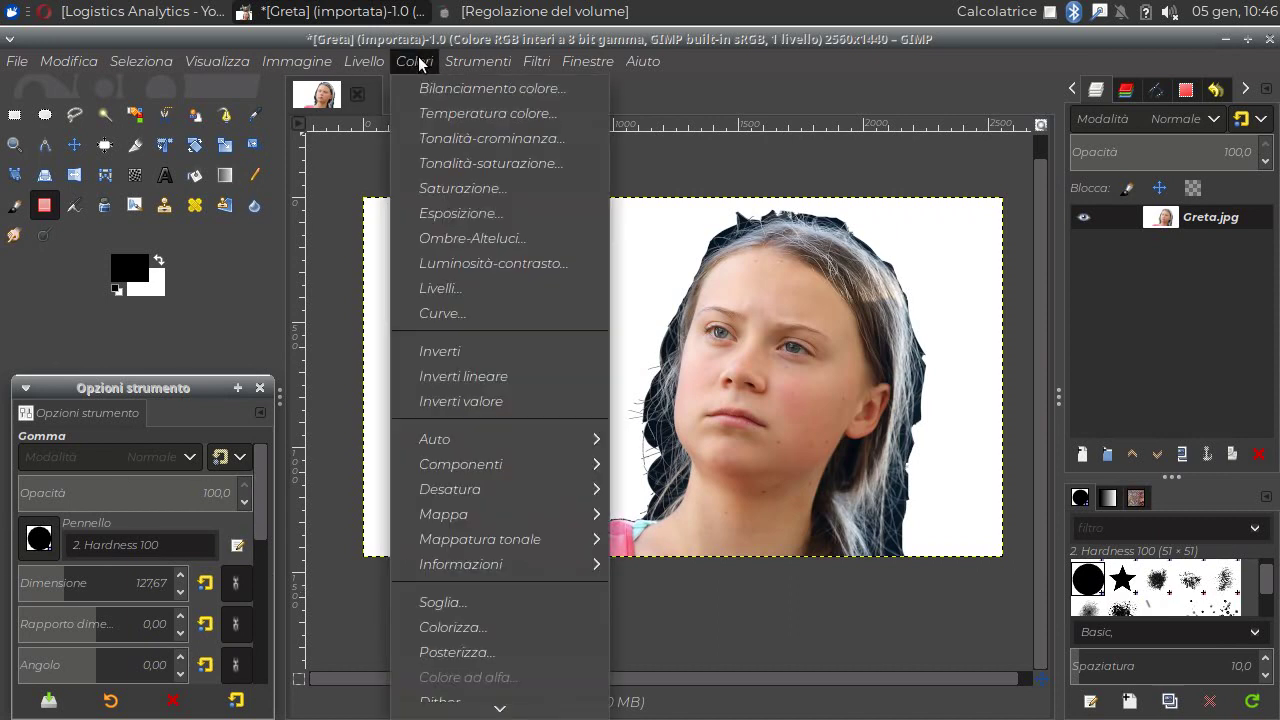
left_click(423, 193)
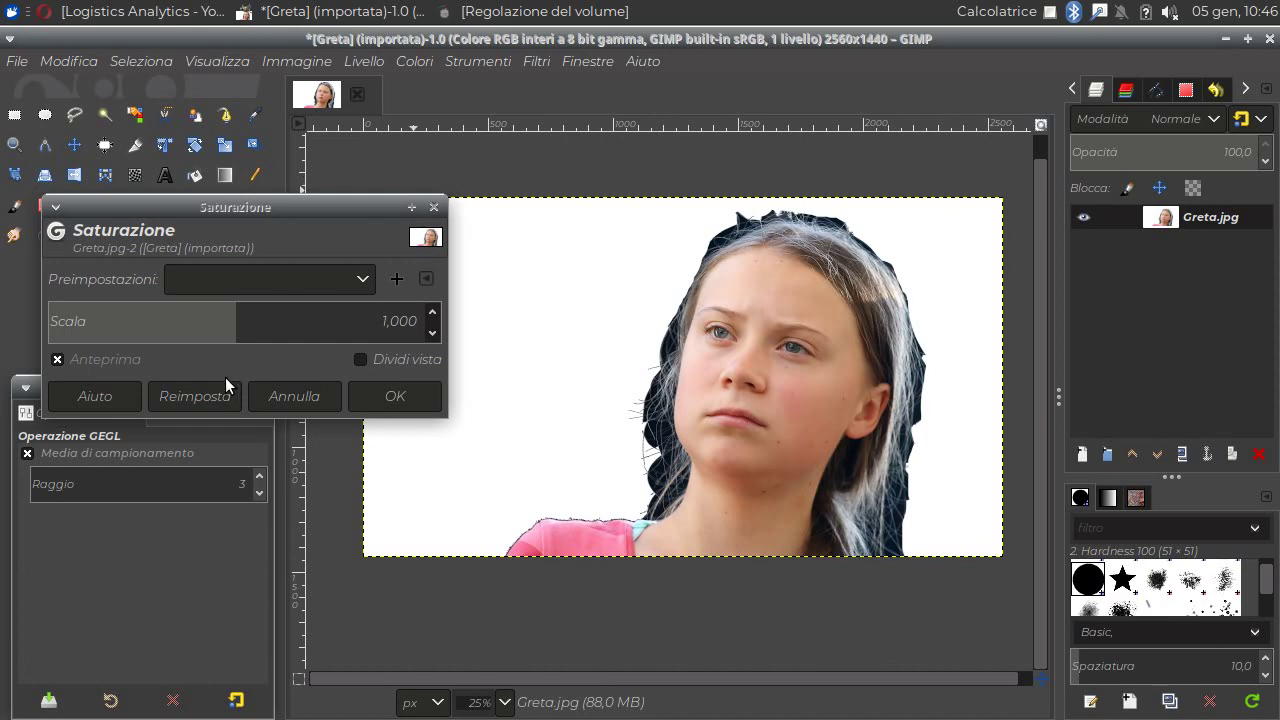
left_click(241, 318)
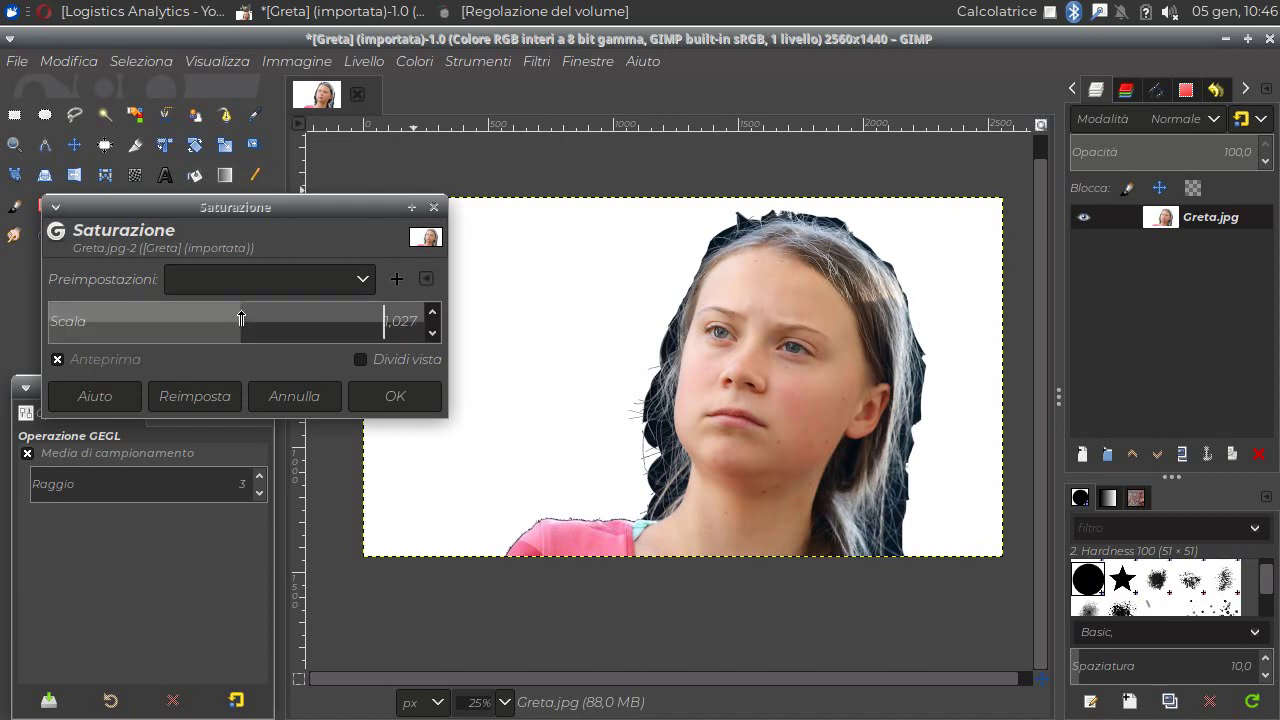
left_click_drag(241, 318, 25, 300)
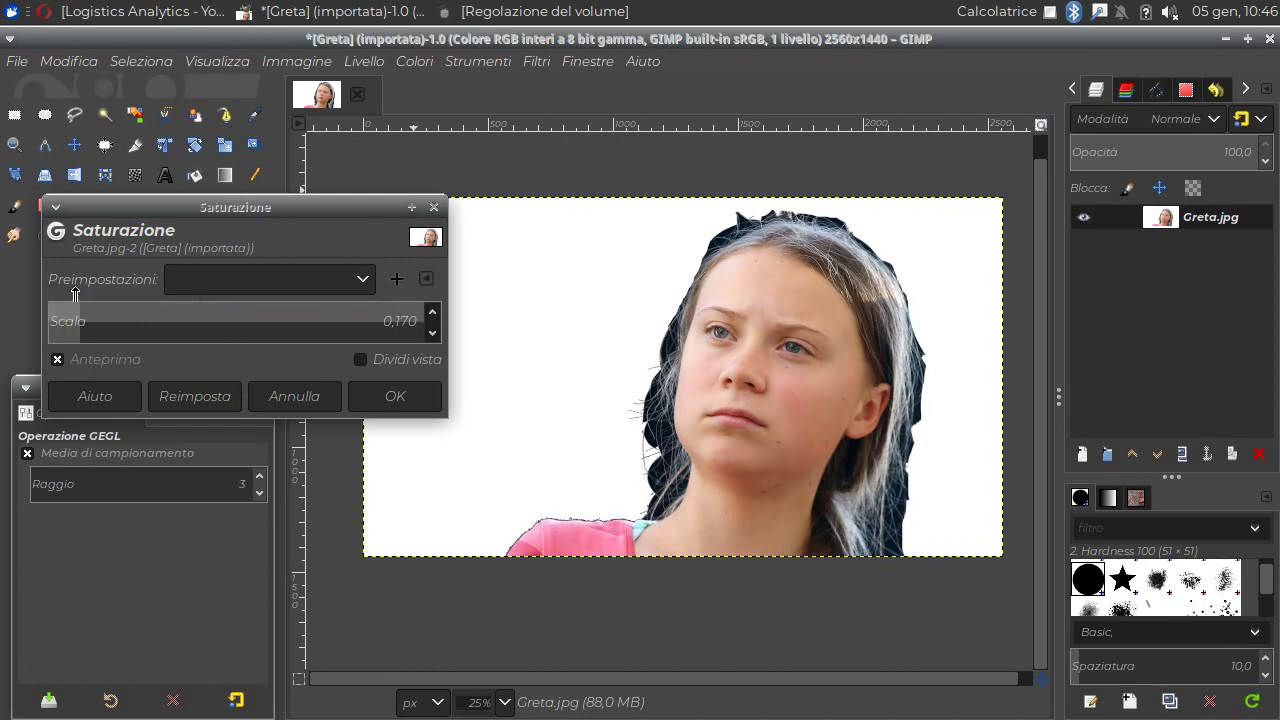
left_click(382, 402)
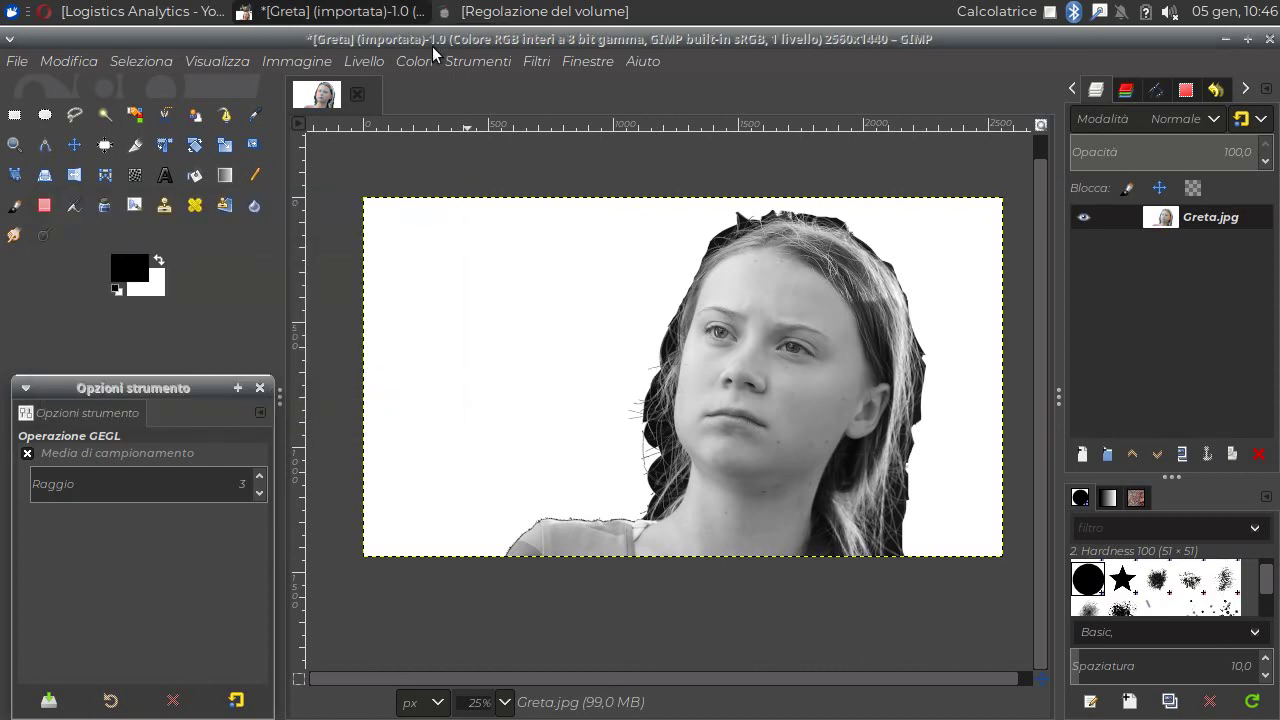
- Apply Levels with input range 31 to 229, then bring up the Soglia threshold dialog
left_click(423, 56)
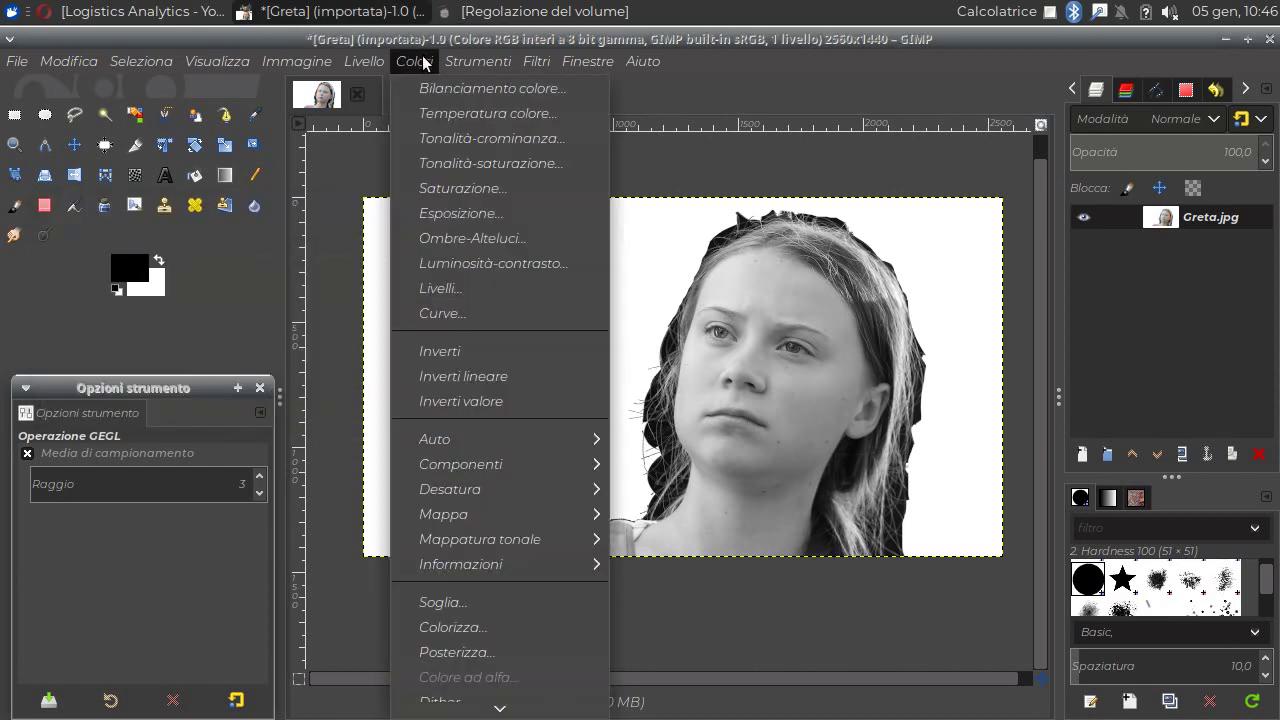
left_click(446, 284)
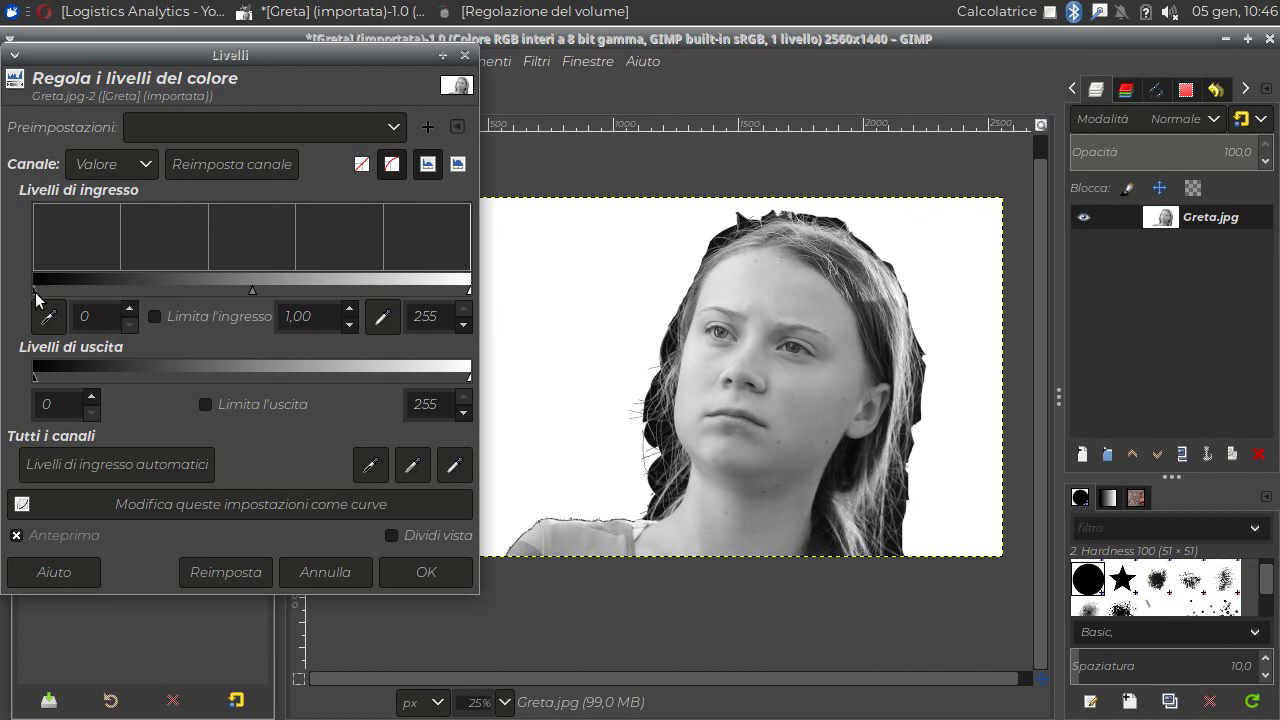
left_click_drag(35, 287, 84, 288)
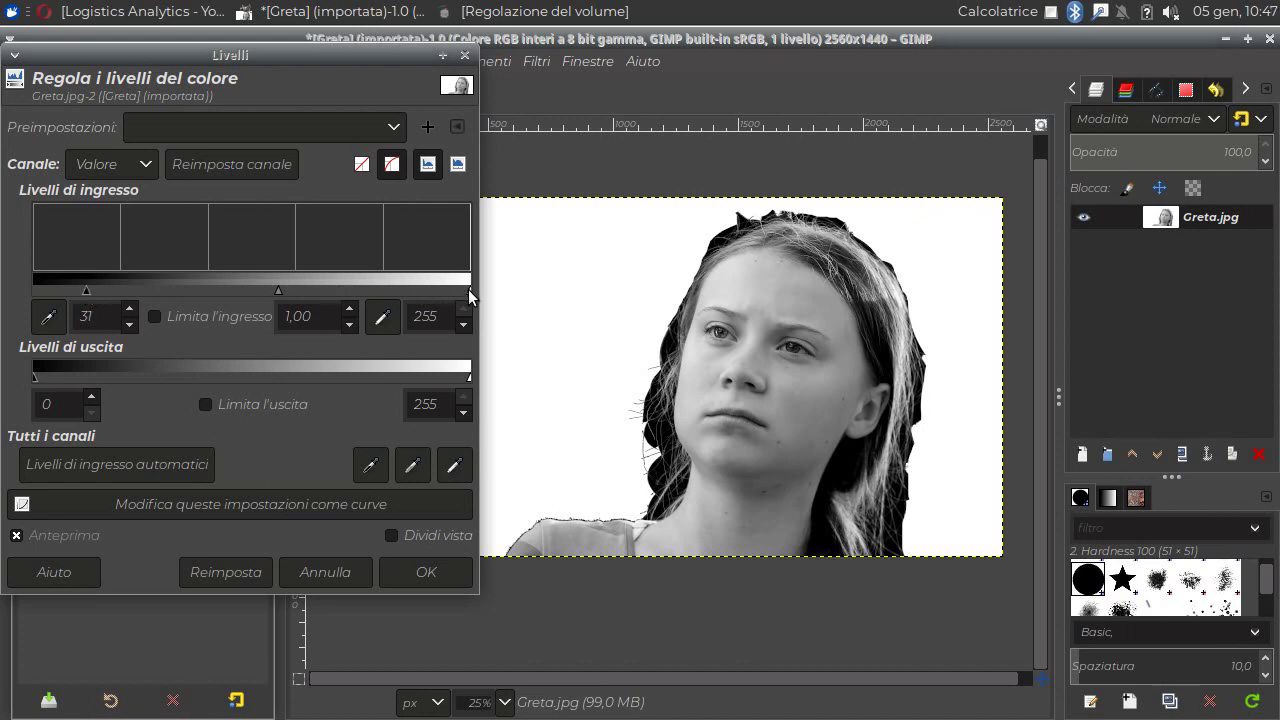
left_click_drag(469, 290, 421, 290)
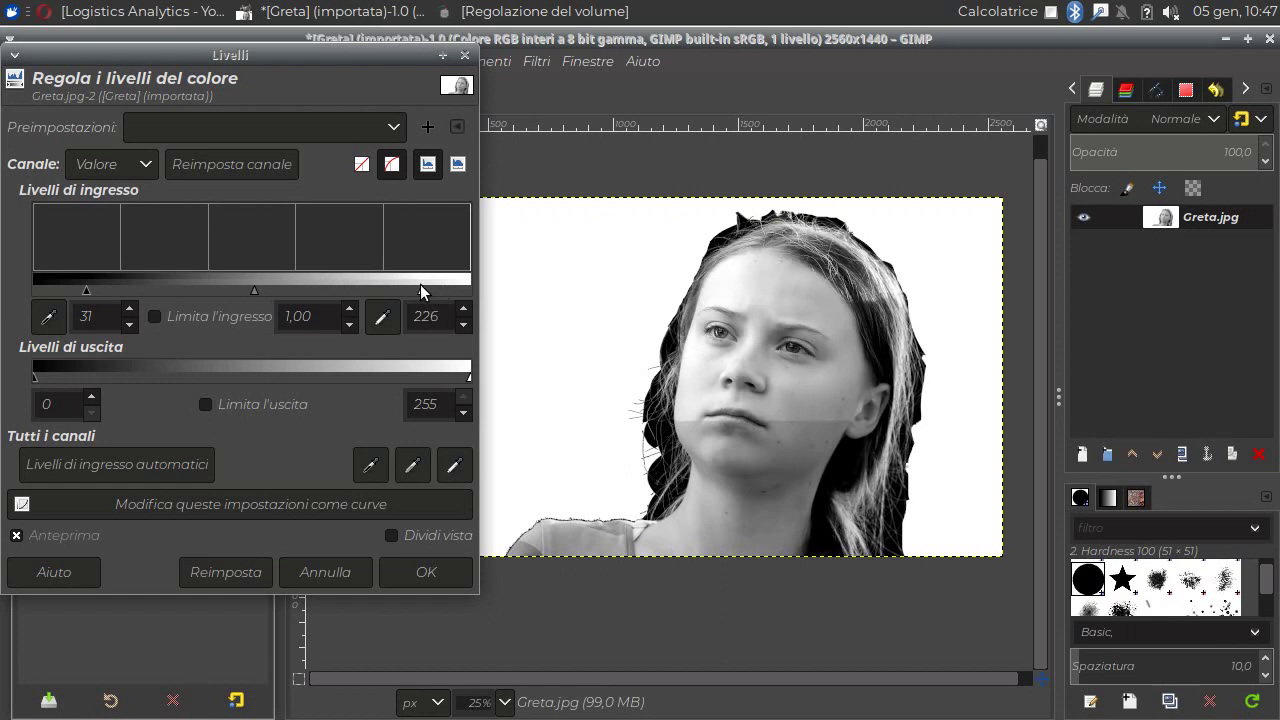
left_click_drag(421, 285, 425, 285)
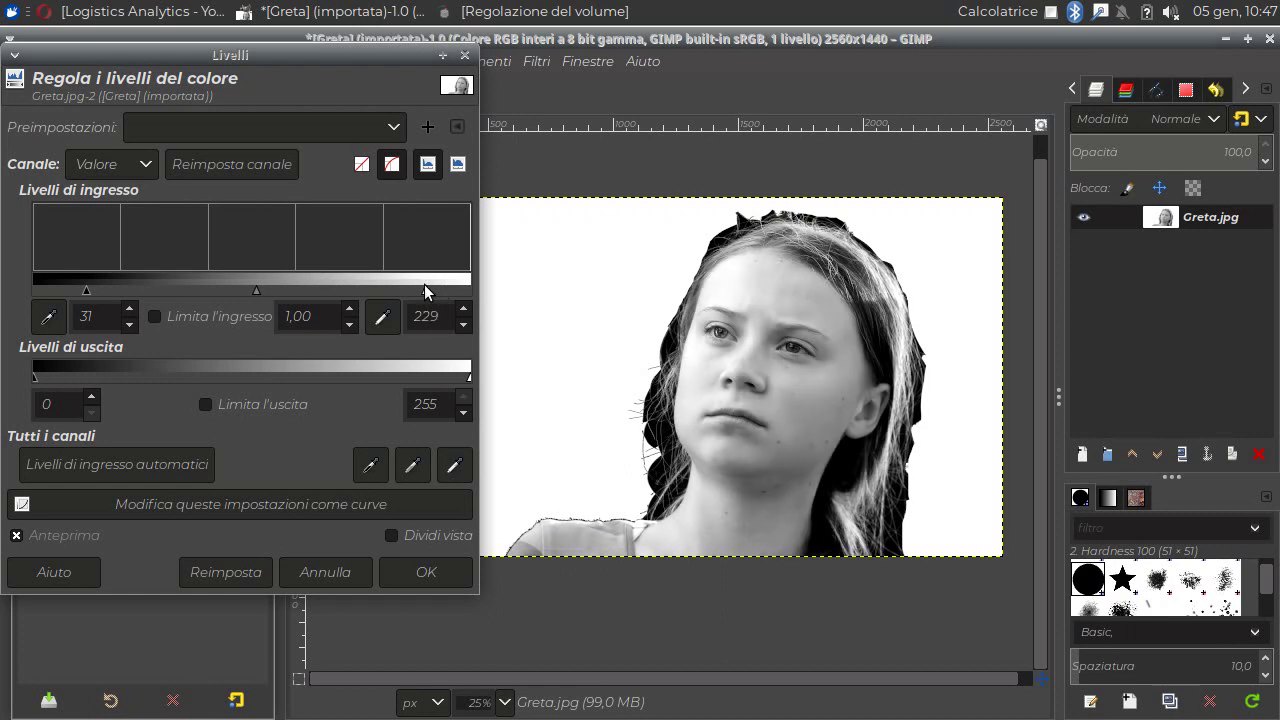
left_click(426, 572)
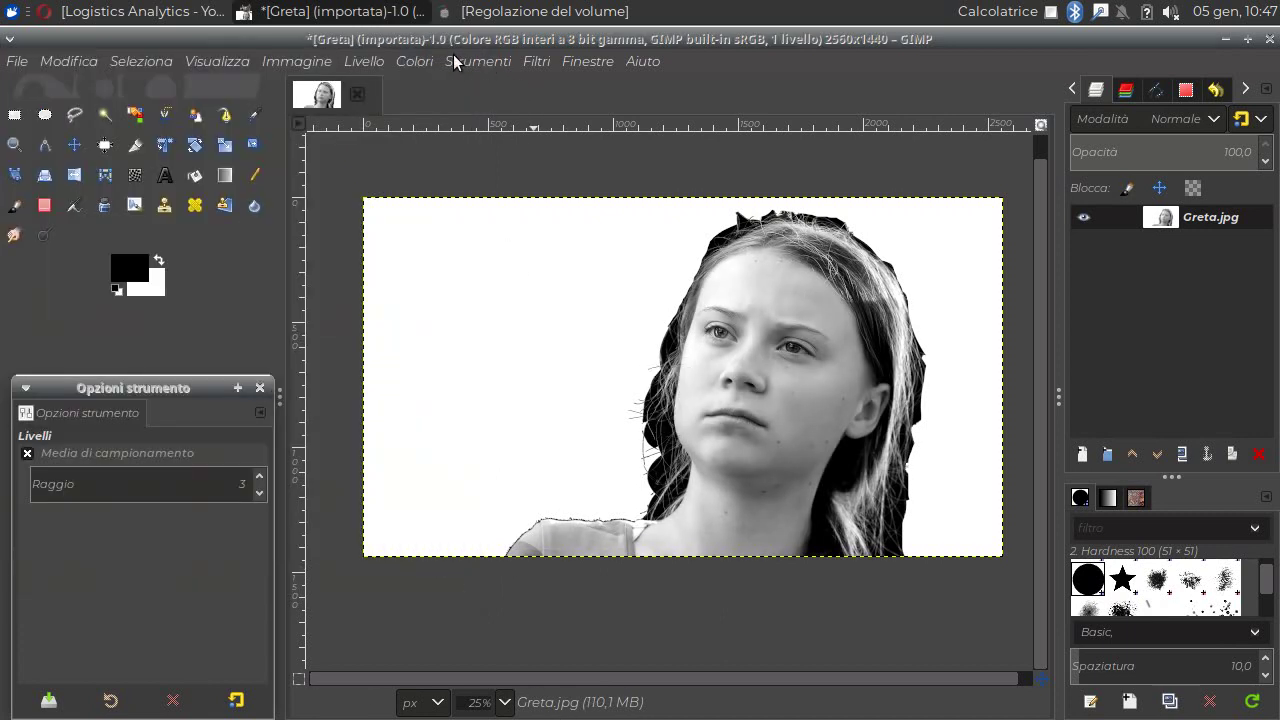
left_click(412, 62)
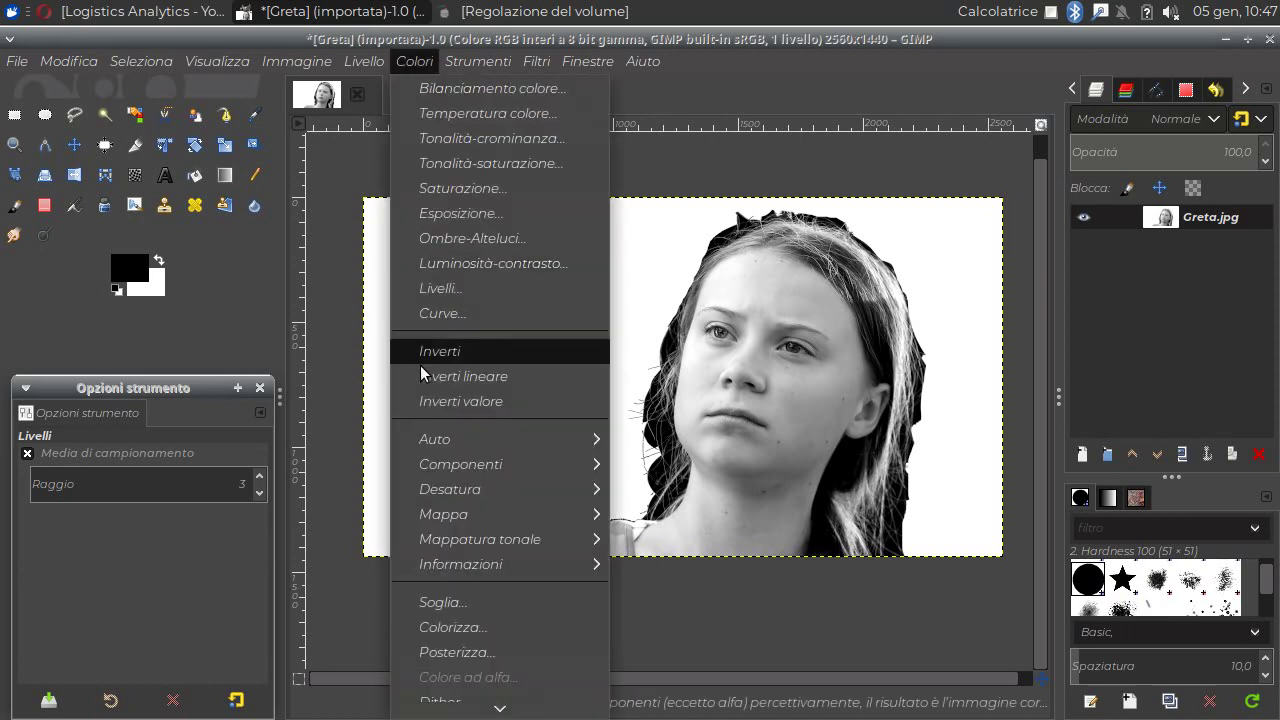
left_click(442, 604)
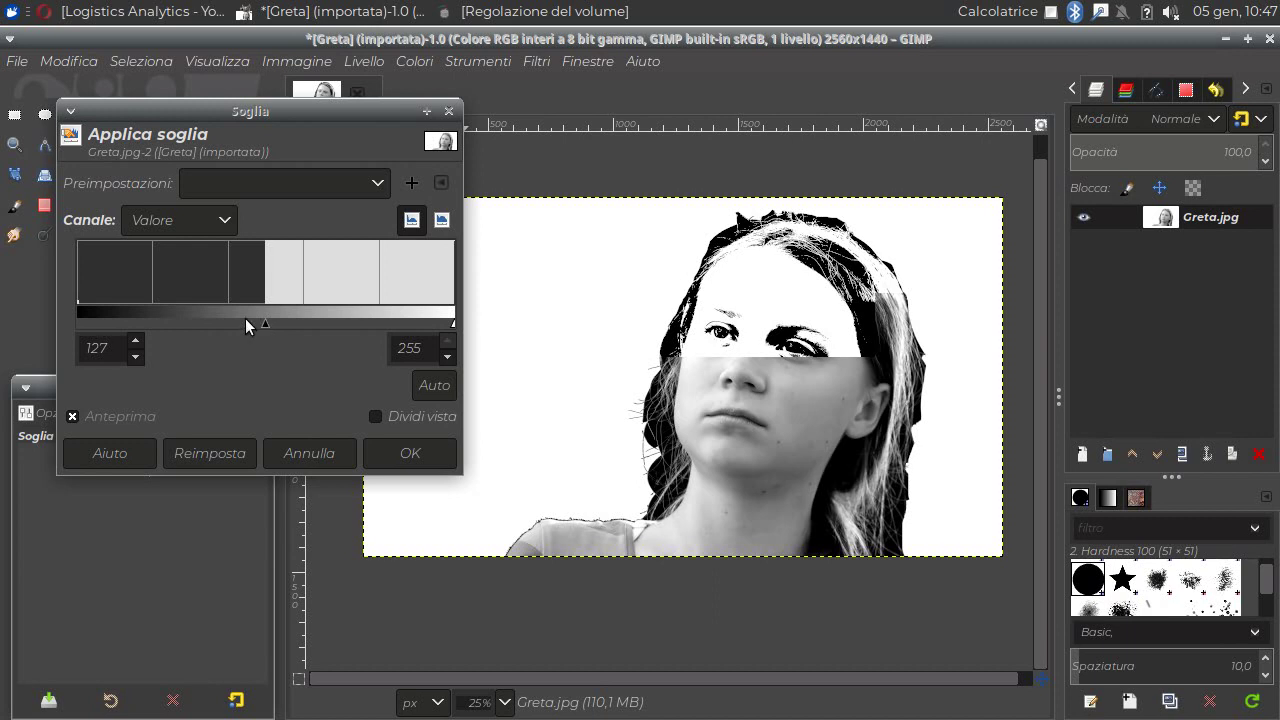
- Set the Soglia low threshold to 120 (range 120–255) and apply it
left_click_drag(260, 323, 346, 285)
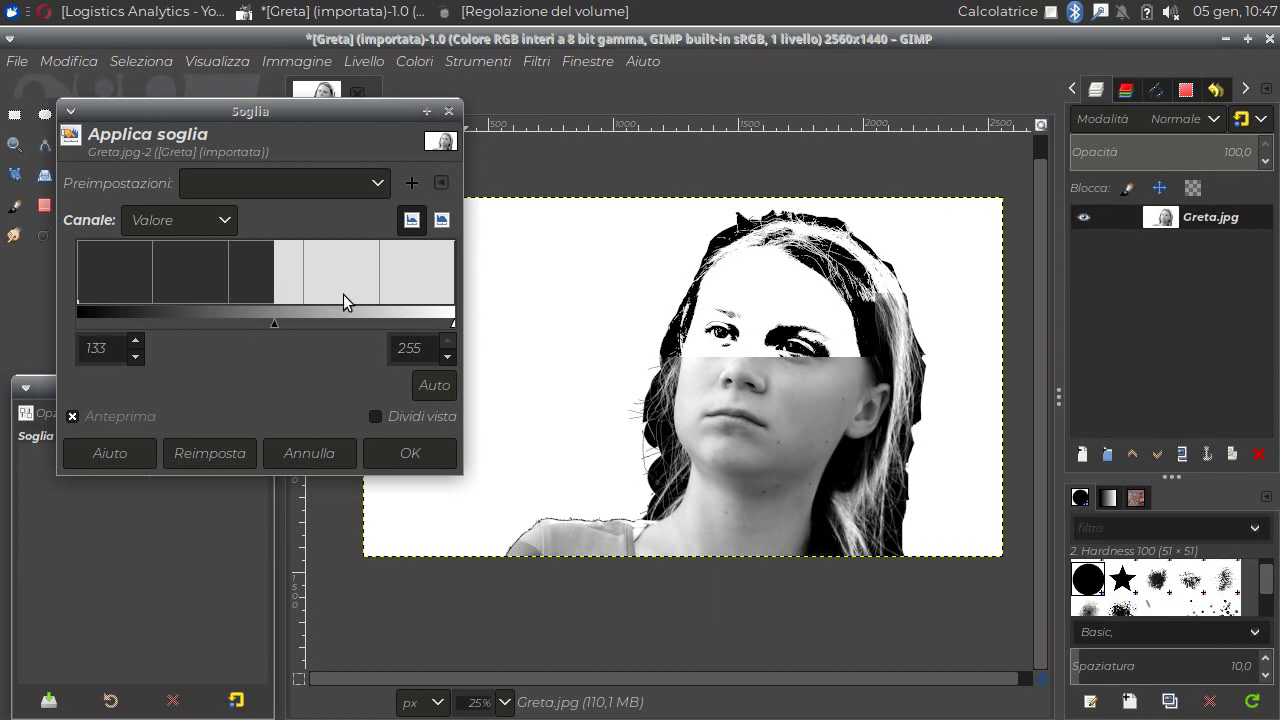
left_click(248, 323)
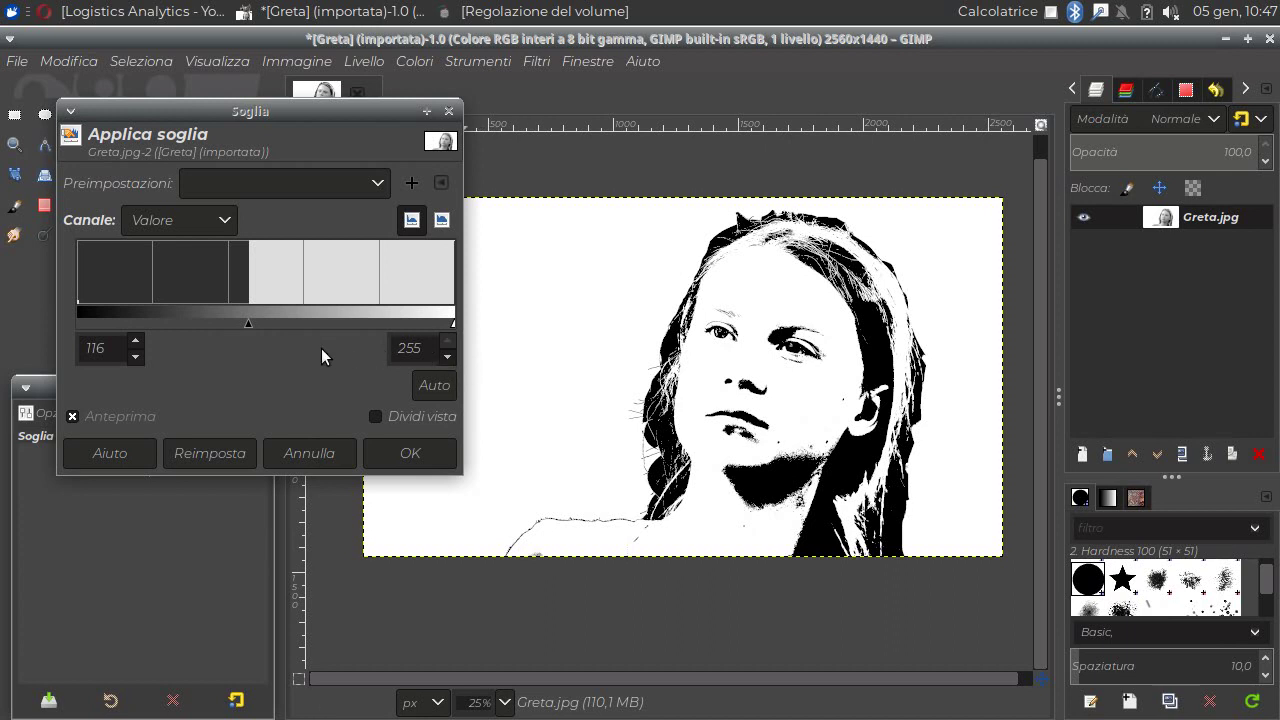
left_click(247, 325)
key("Up")
key("Up")
key("Up")
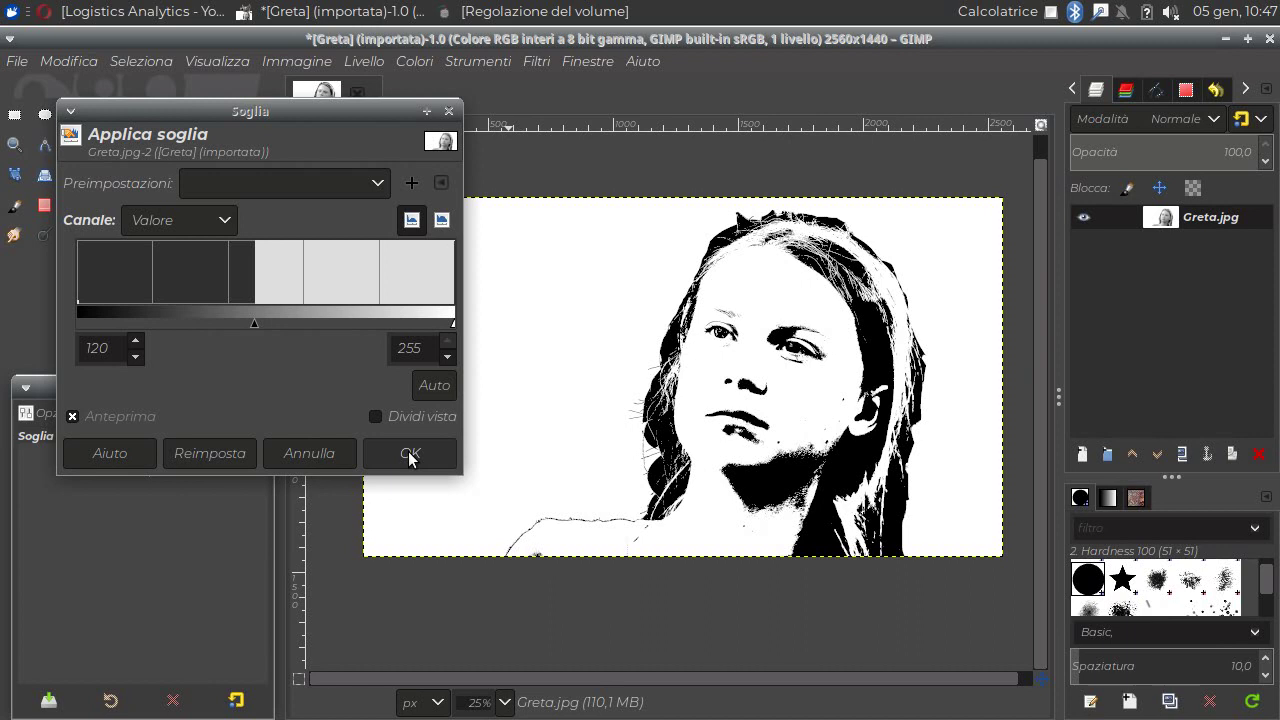
left_click(410, 457)
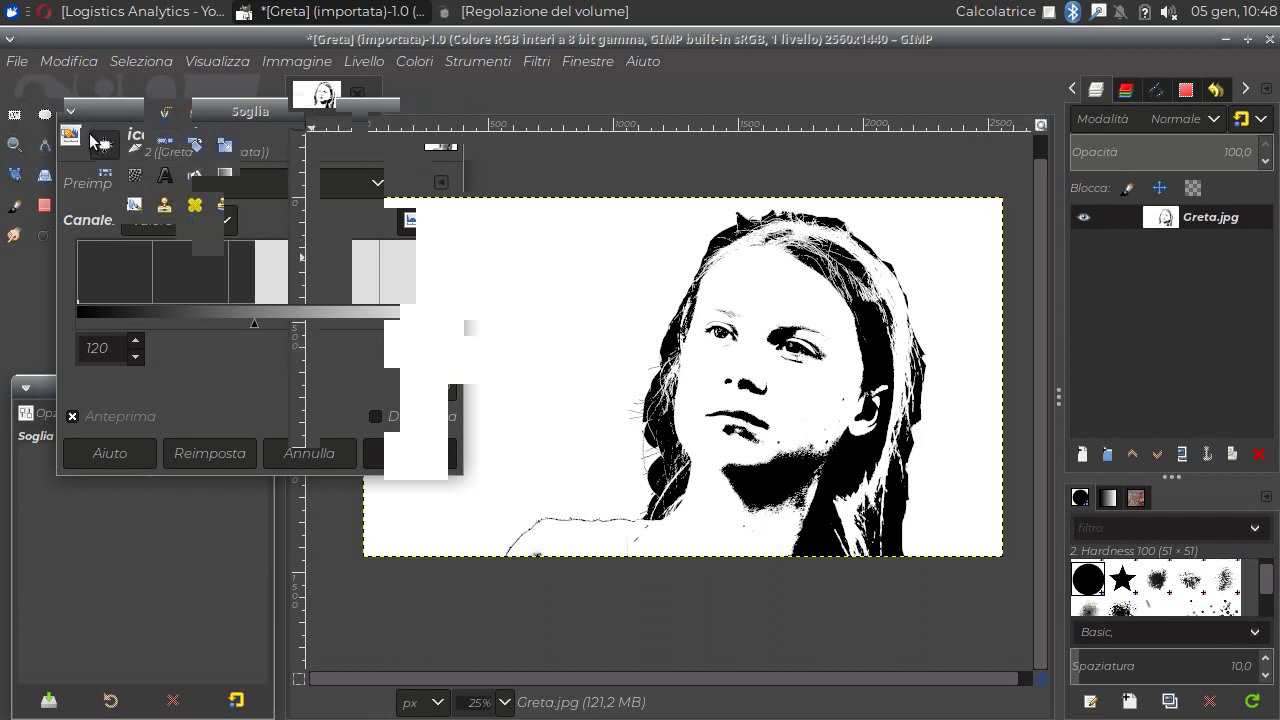
- Load Rainbow Texture.jpg from Scrivania via Apri come livelli as a new top layer
left_click(14, 64)
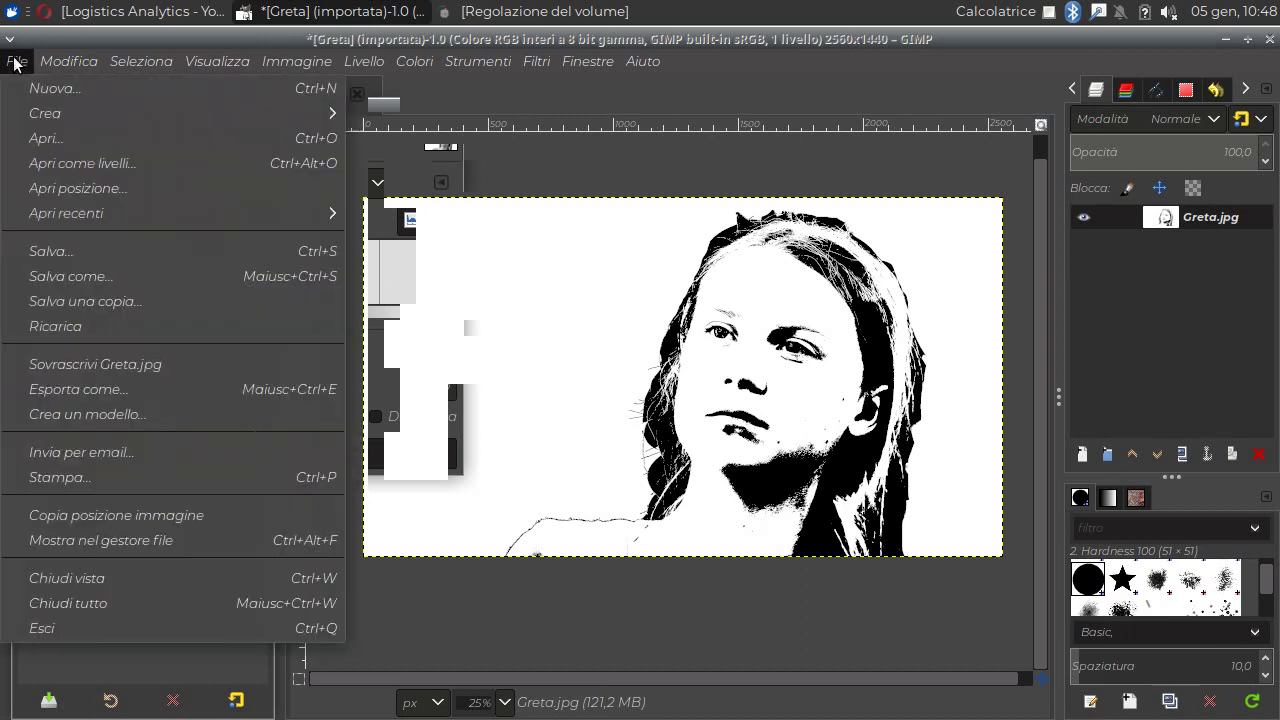
left_click(69, 163)
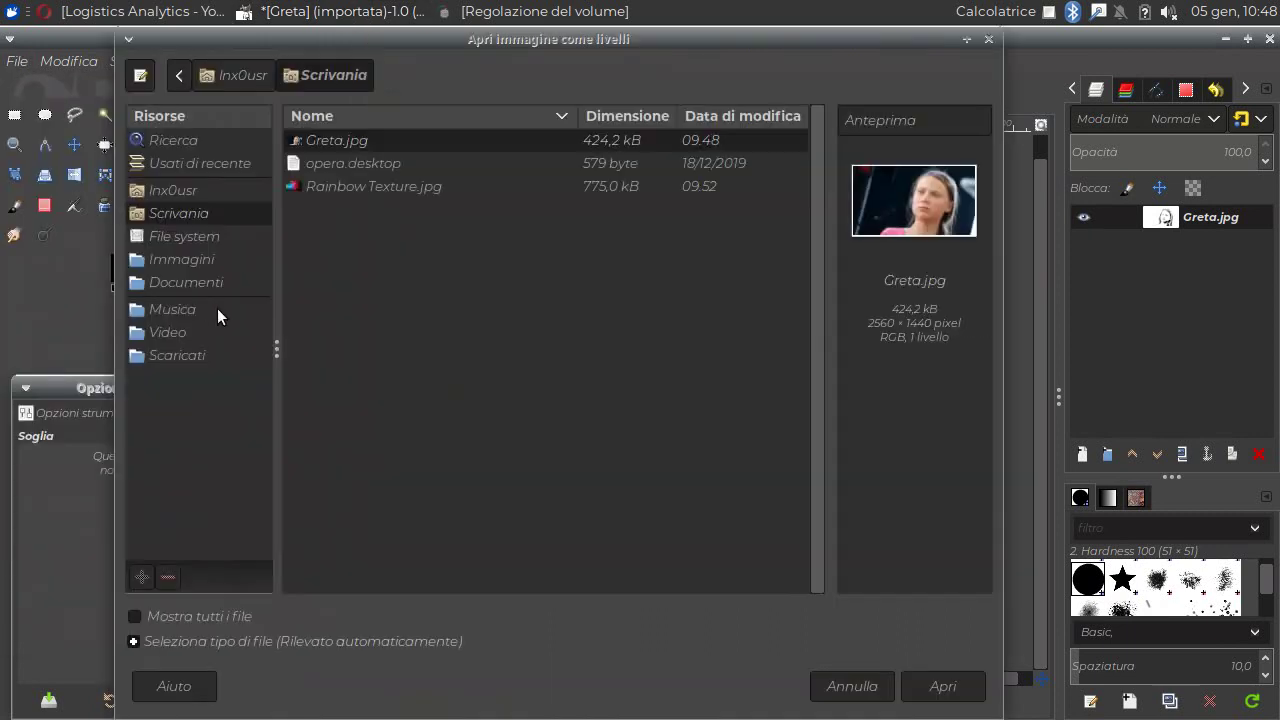
left_click(338, 186)
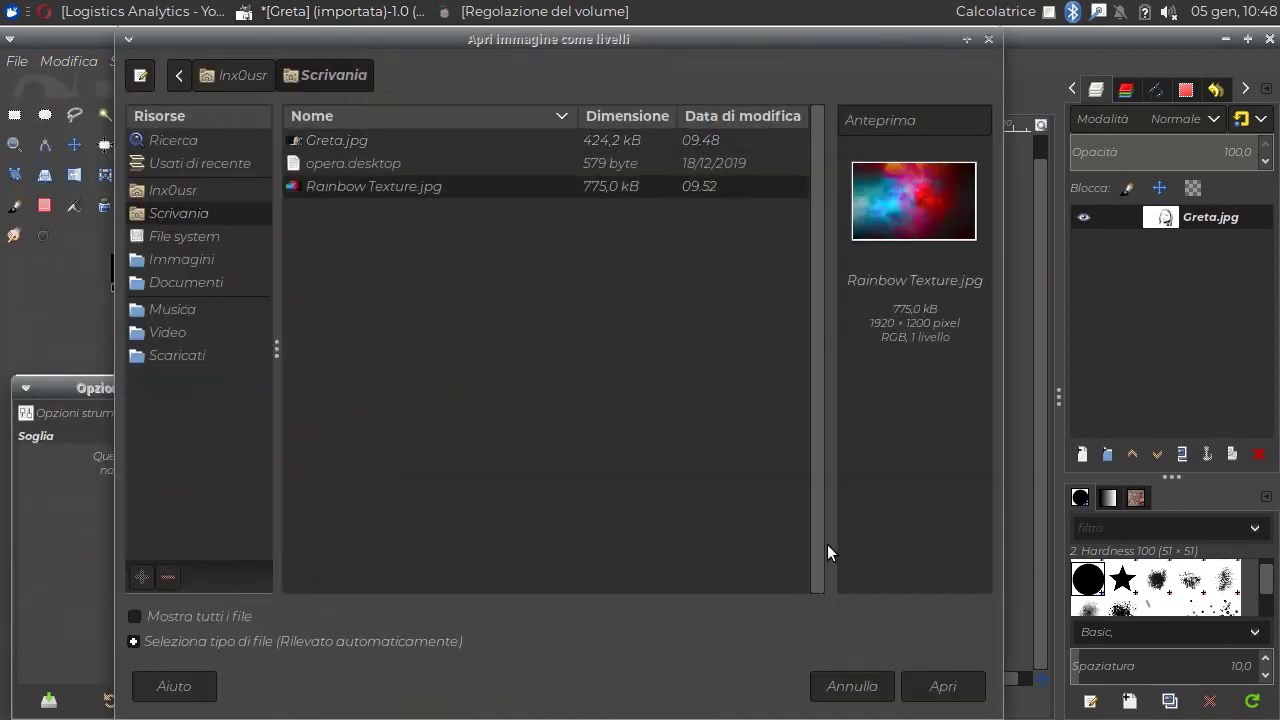
left_click(943, 687)
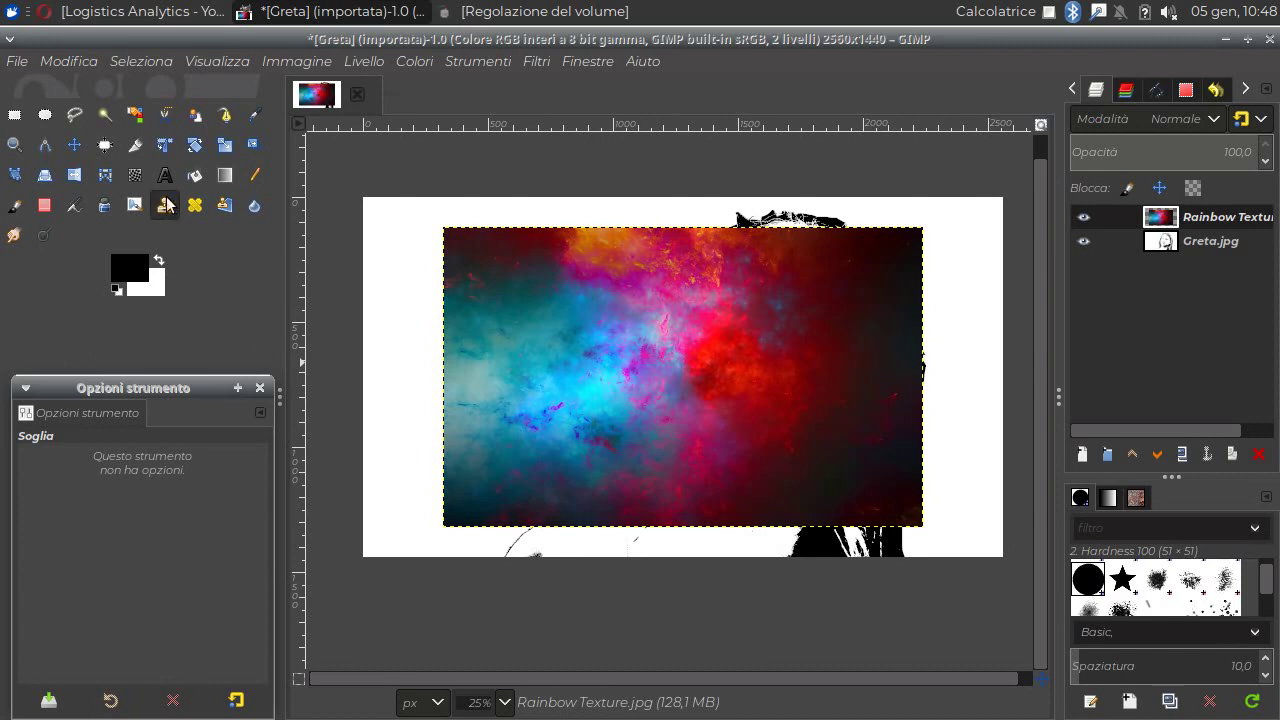
- Stretch the texture layer past both canvas corners to 2632 × 1524 px with the Scale tool
left_click(223, 145)
left_click(618, 344)
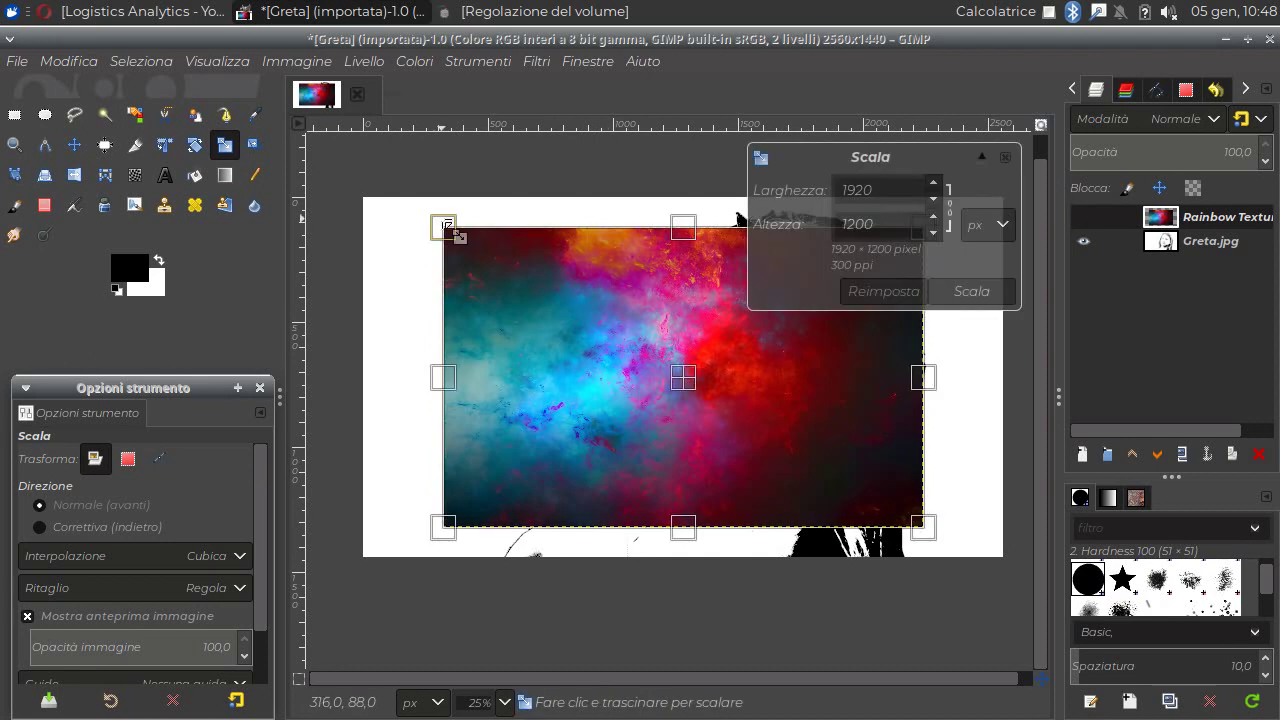
left_click_drag(447, 225, 352, 184)
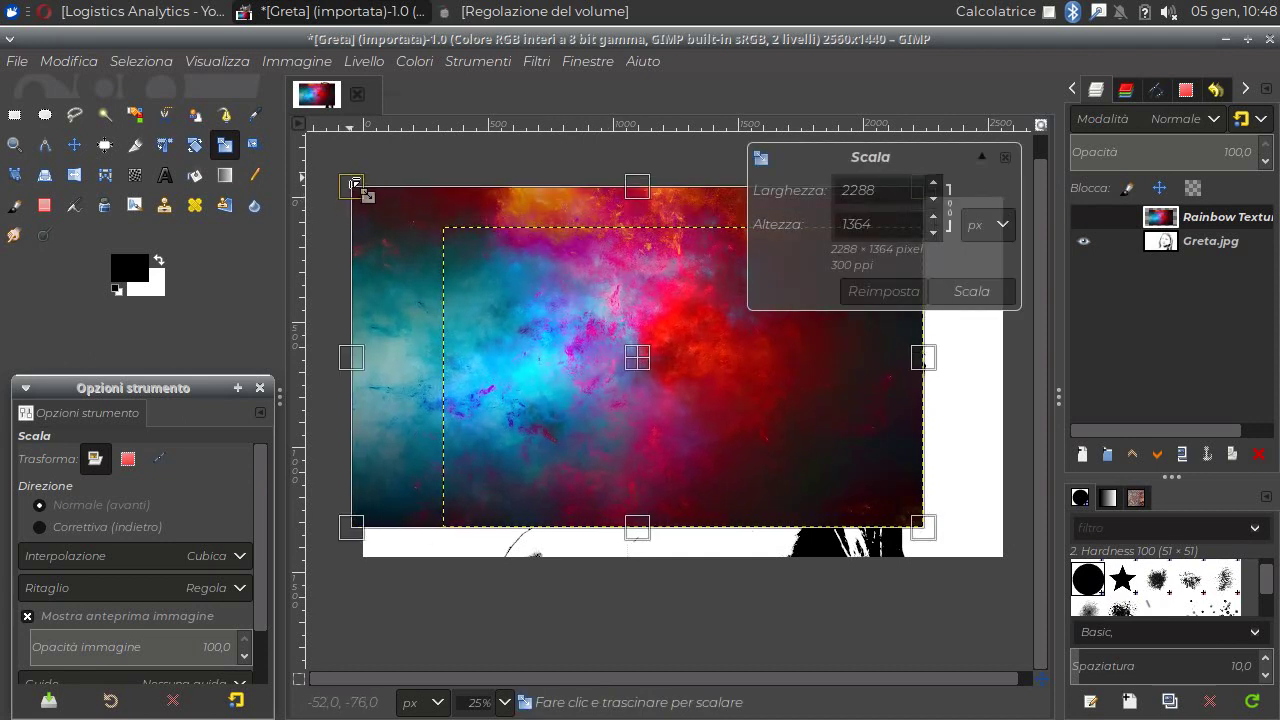
left_click_drag(922, 527, 1011, 566)
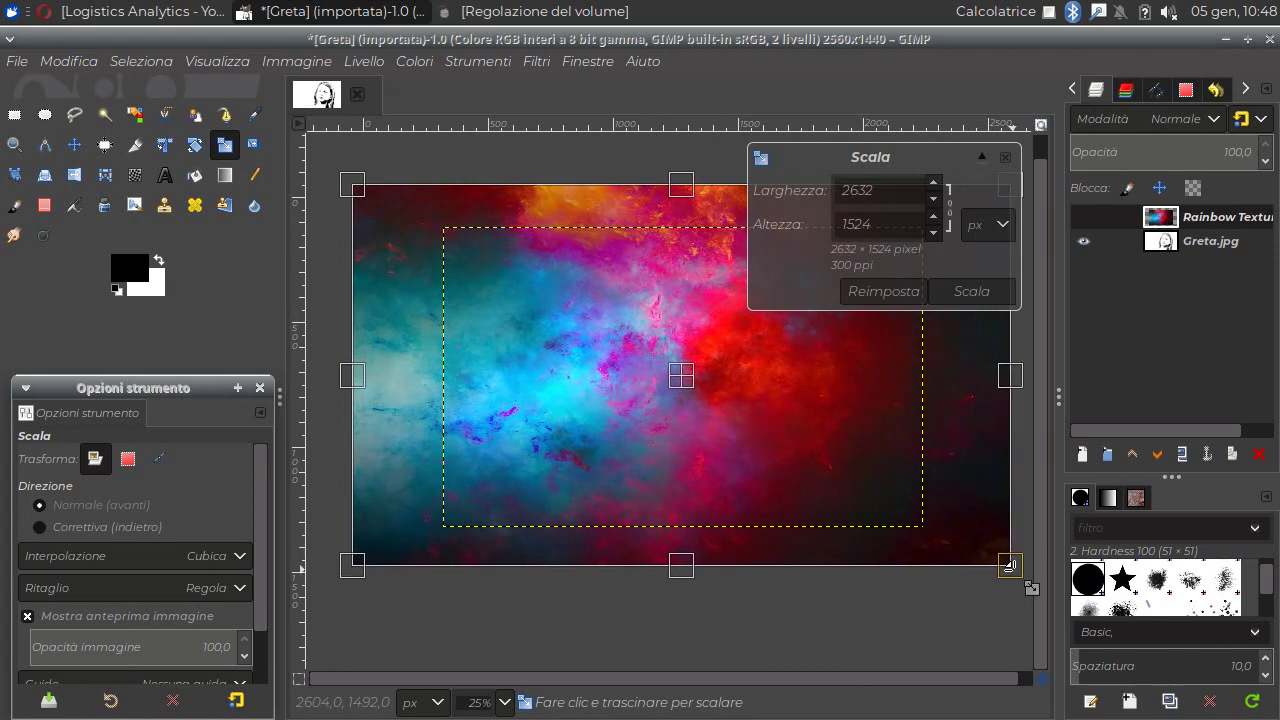
left_click(982, 298)
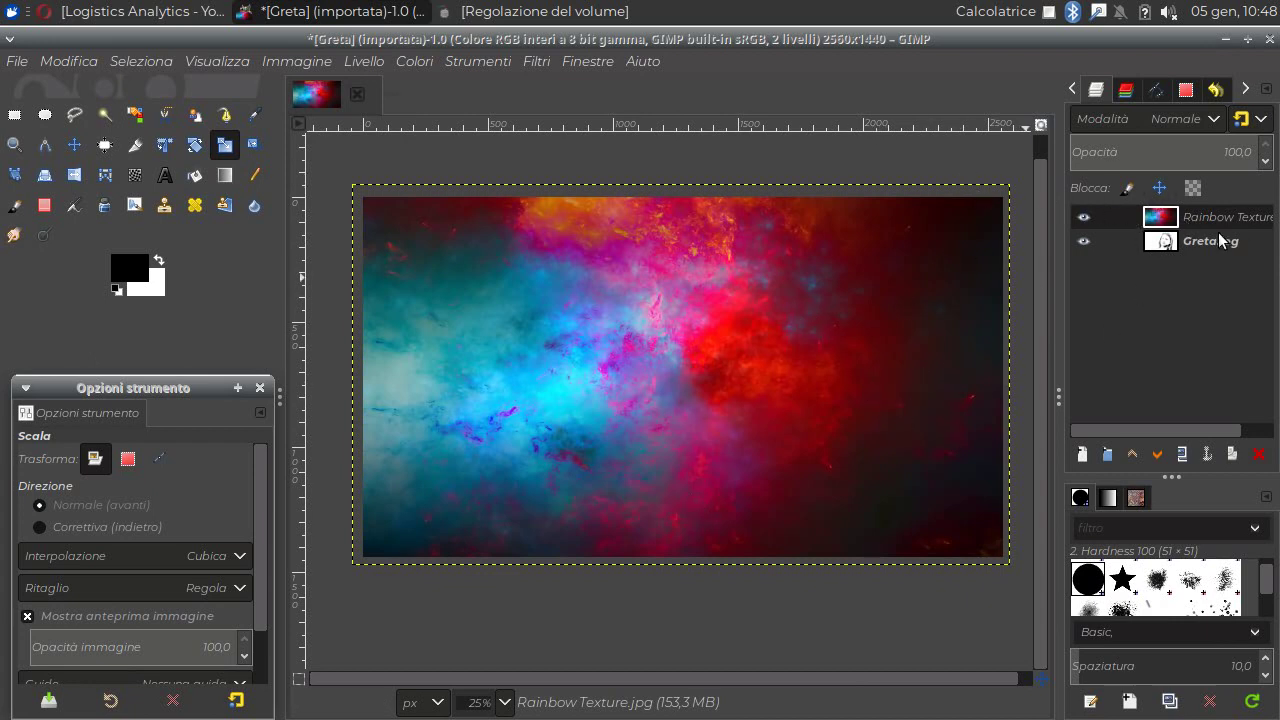
- Set the Rainbow Texture layer's blend mode to Luce forte (Hard light)
left_click(1214, 119)
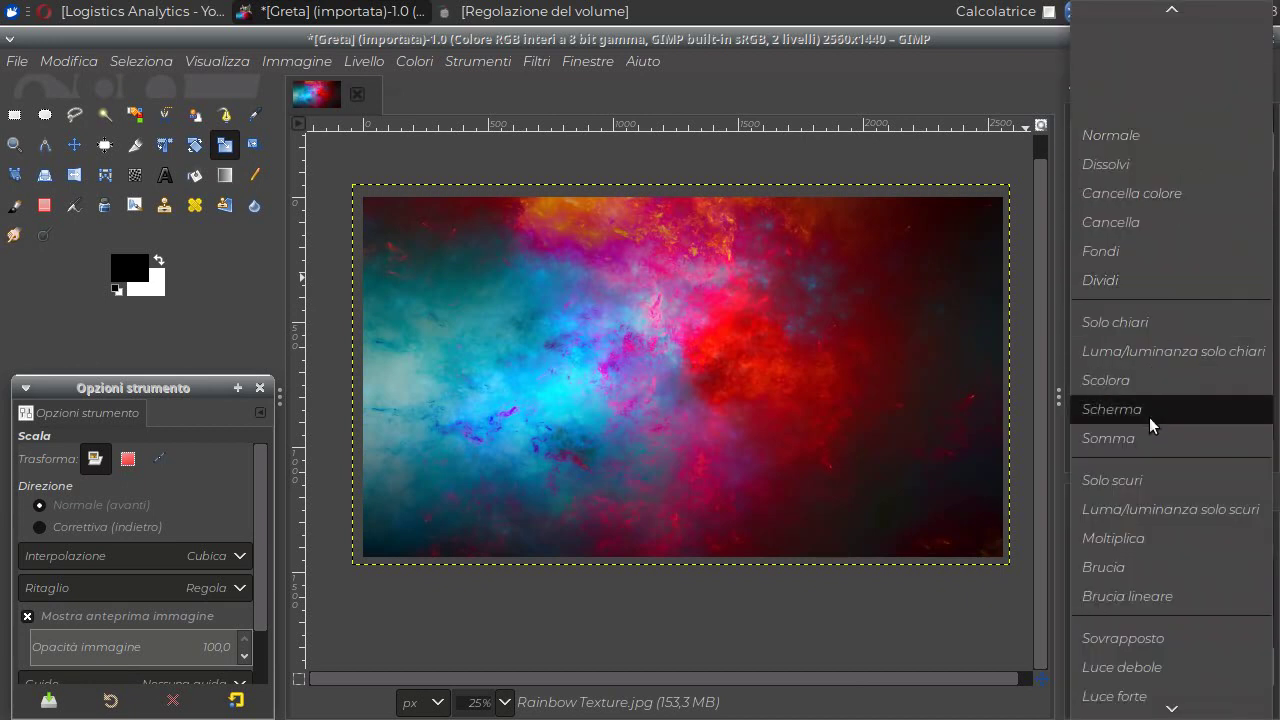
scroll(1135, 589, "down", 2)
scroll(1125, 583, "down", 2)
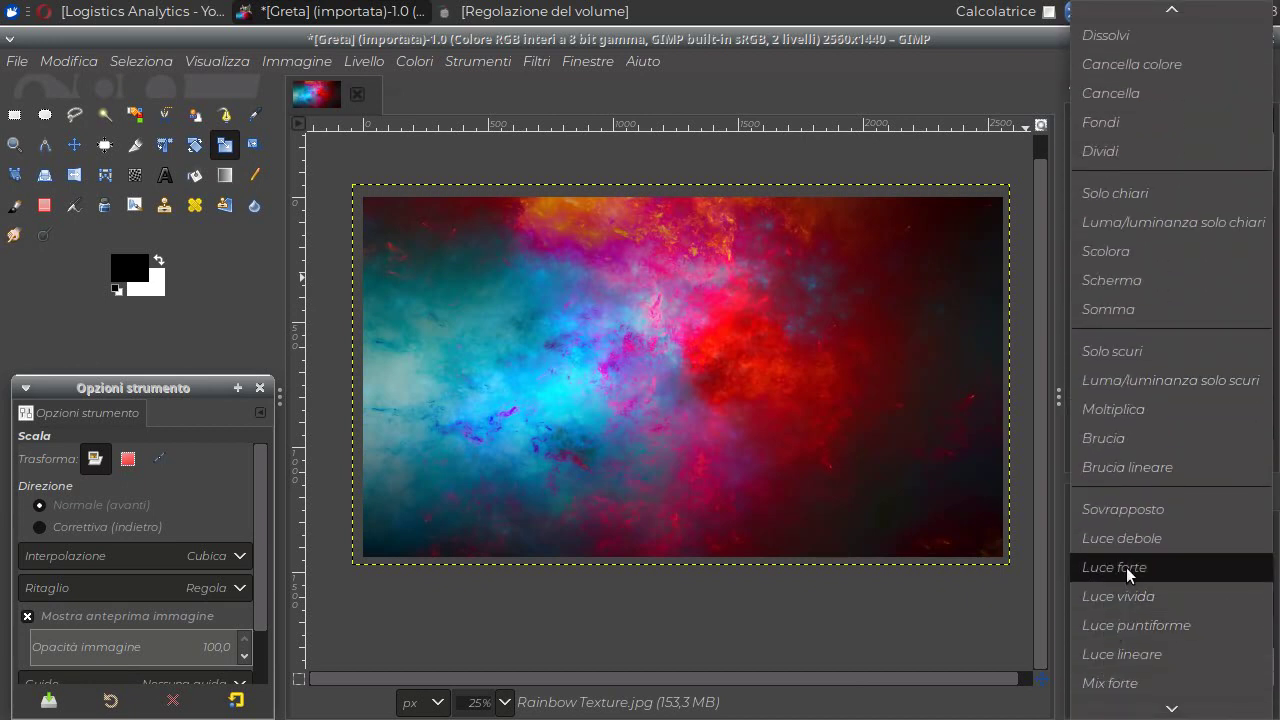
left_click(1126, 567)
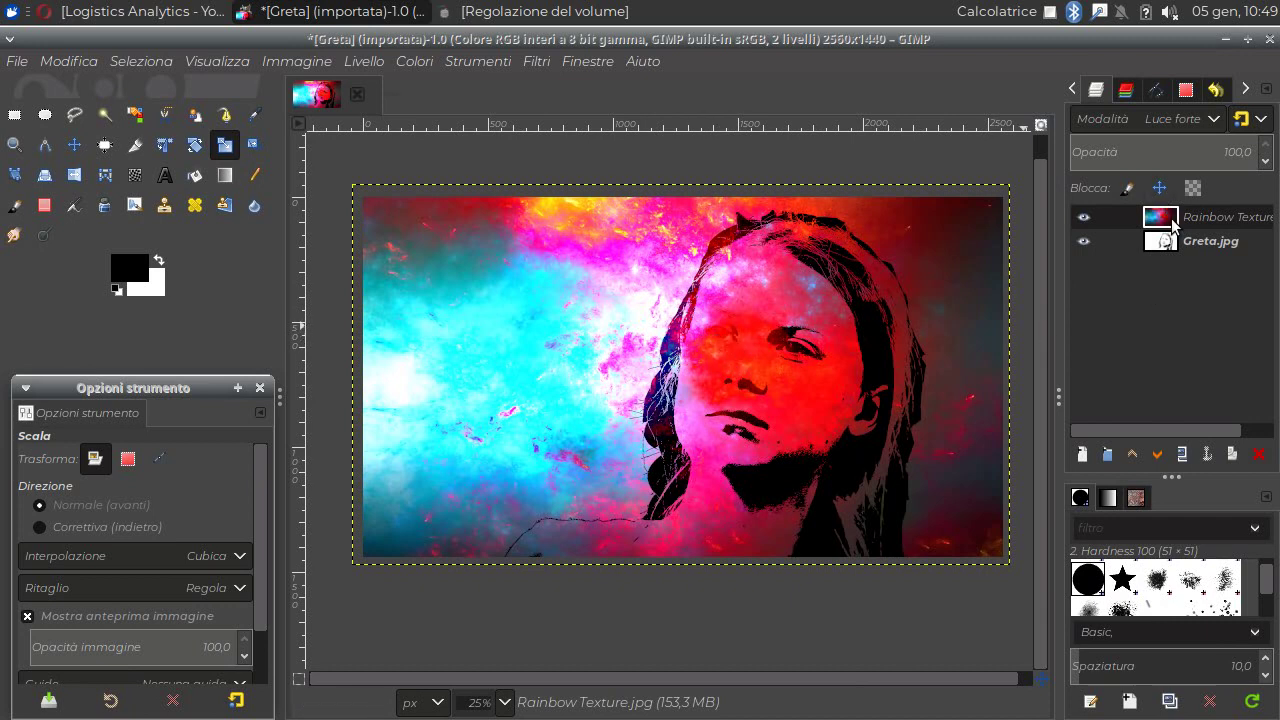
- Give the Rainbow Texture layer a white, fully opaque layer mask
right_click(1174, 226)
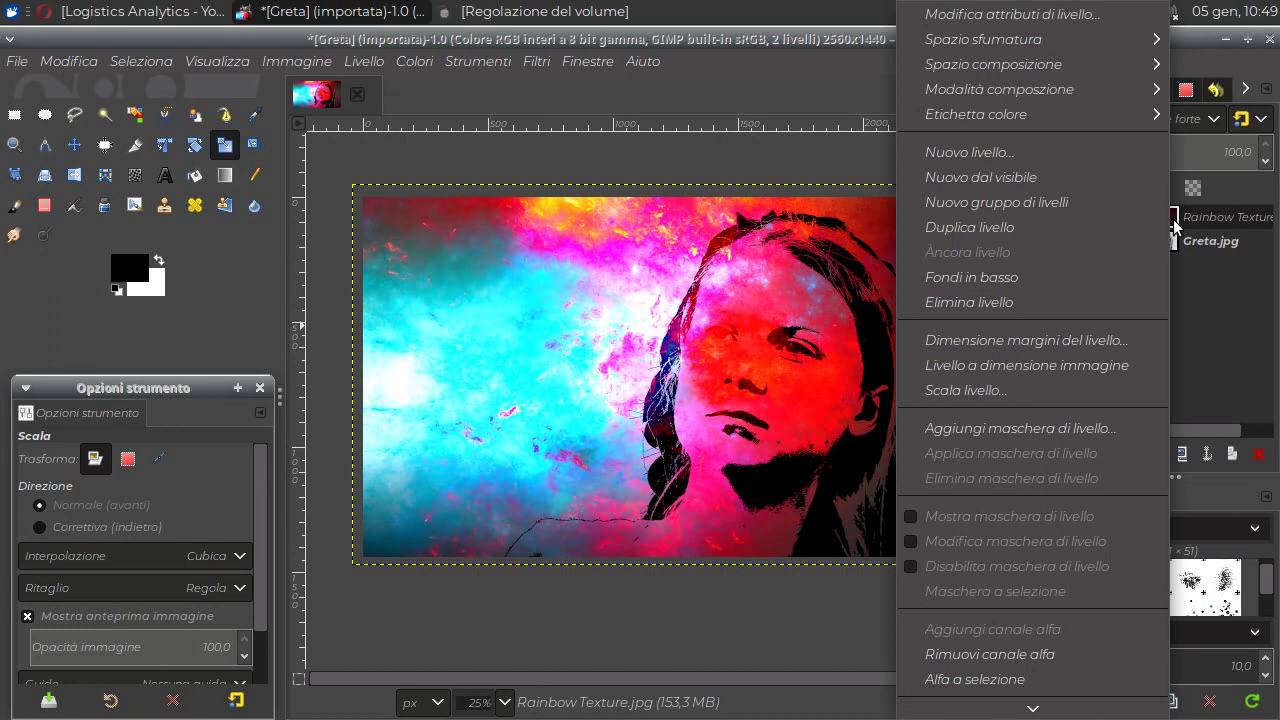
left_click(1030, 428)
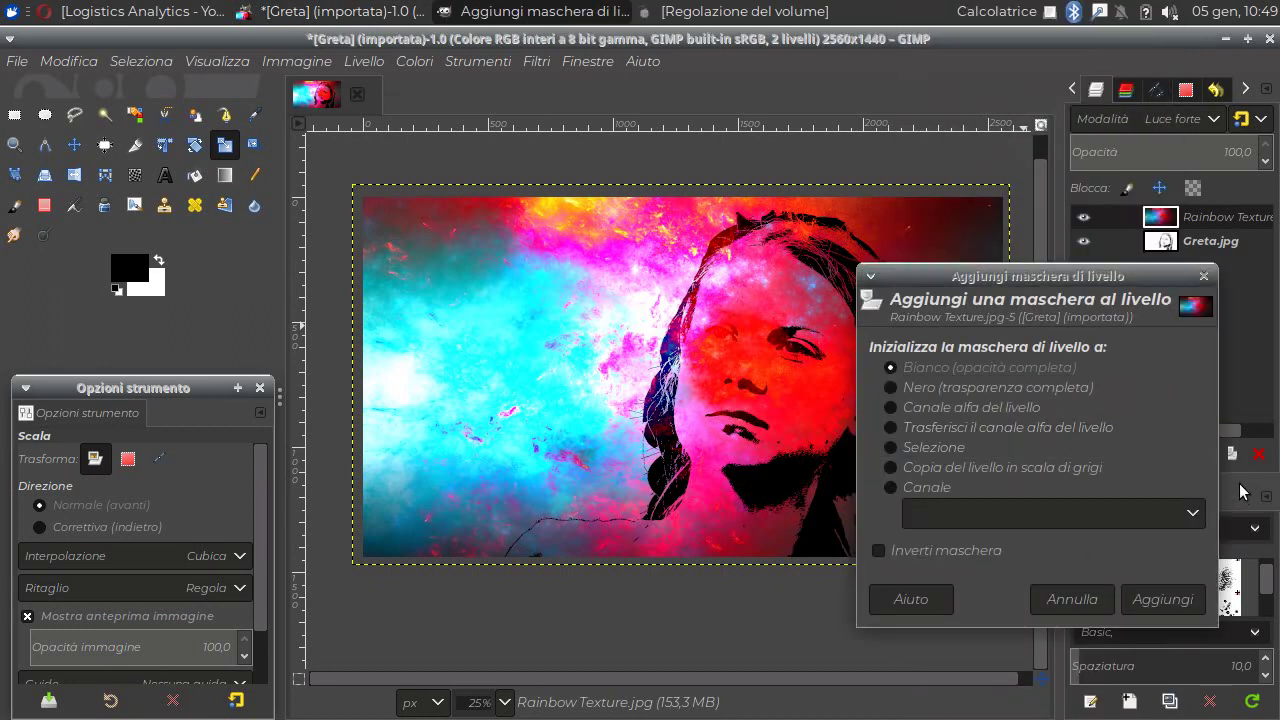
left_click(962, 372)
left_click(1150, 602)
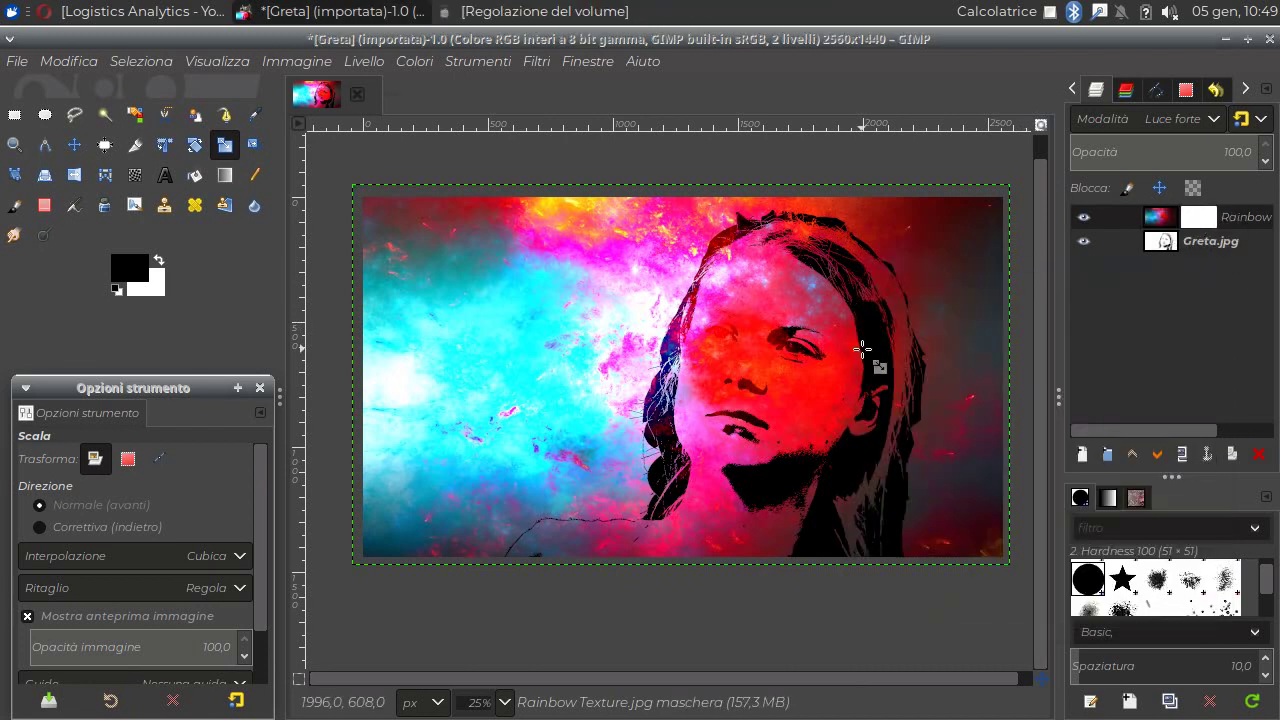
- Zoom in and set up the Paintbrush at about 28 opacity with the Hardness 025 brush
scroll(746, 332, "up", 2)
scroll(746, 332, "up", 1)
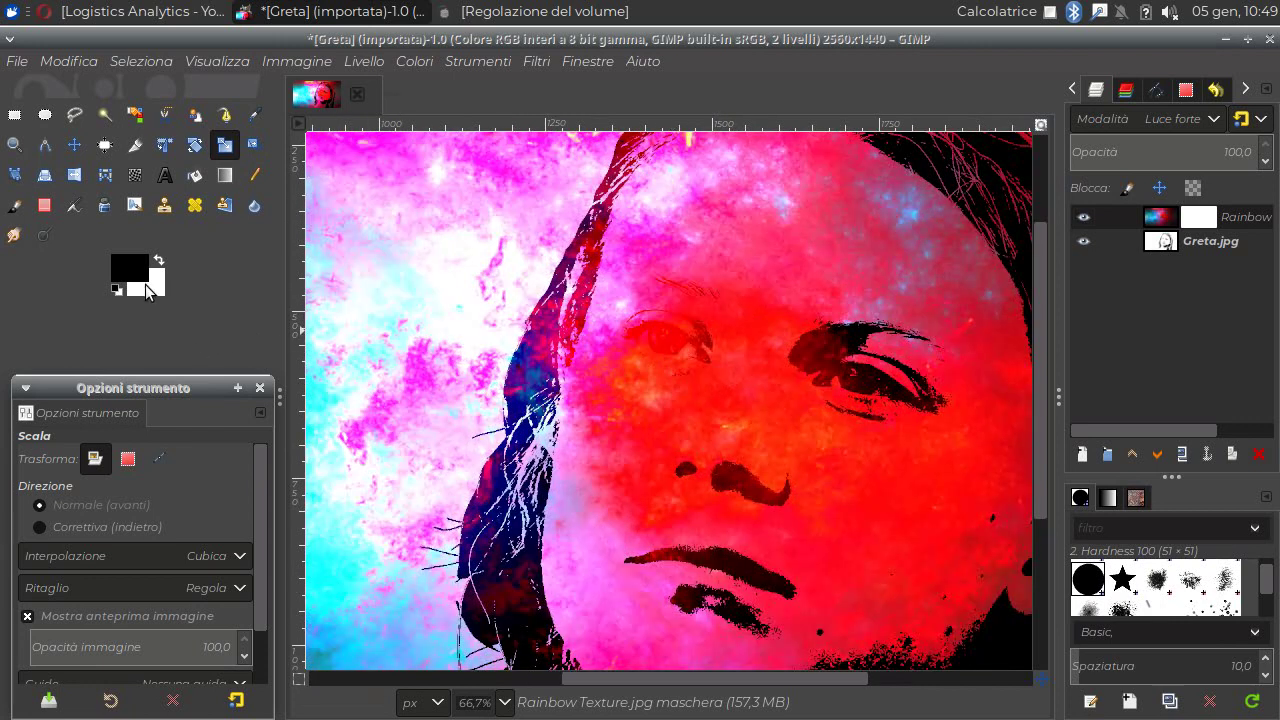
left_click(15, 206)
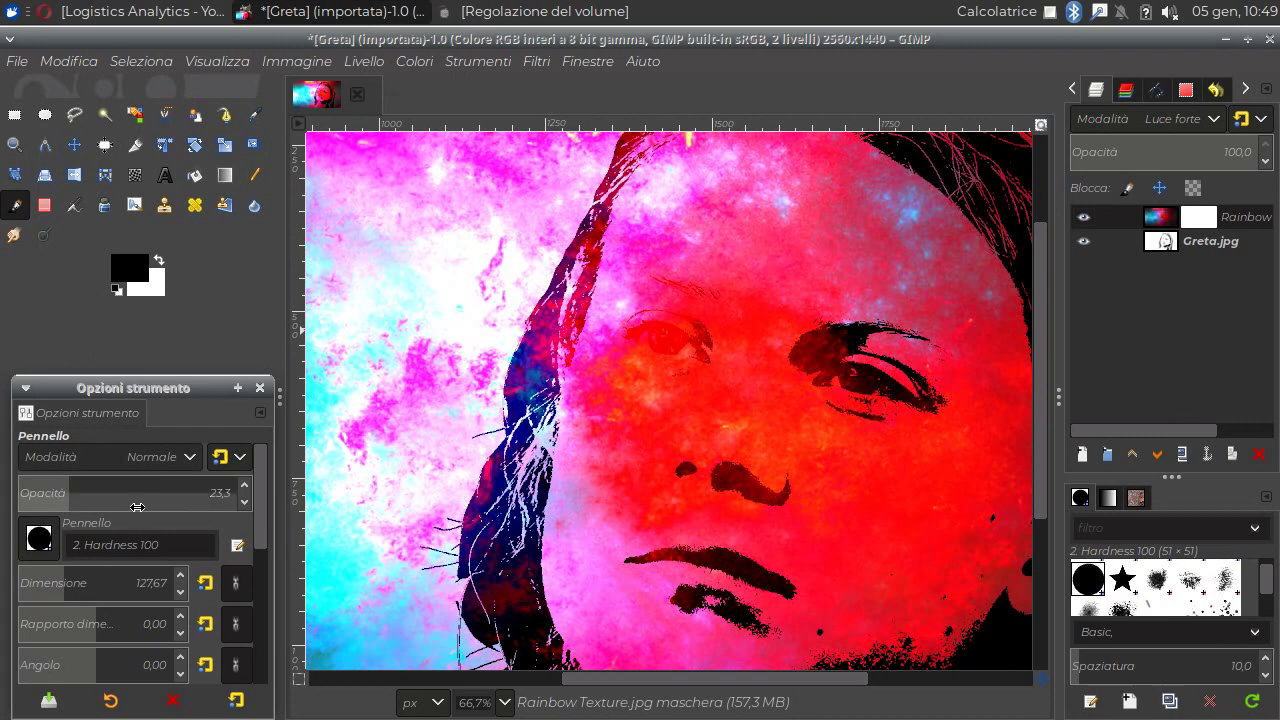
left_click(81, 492)
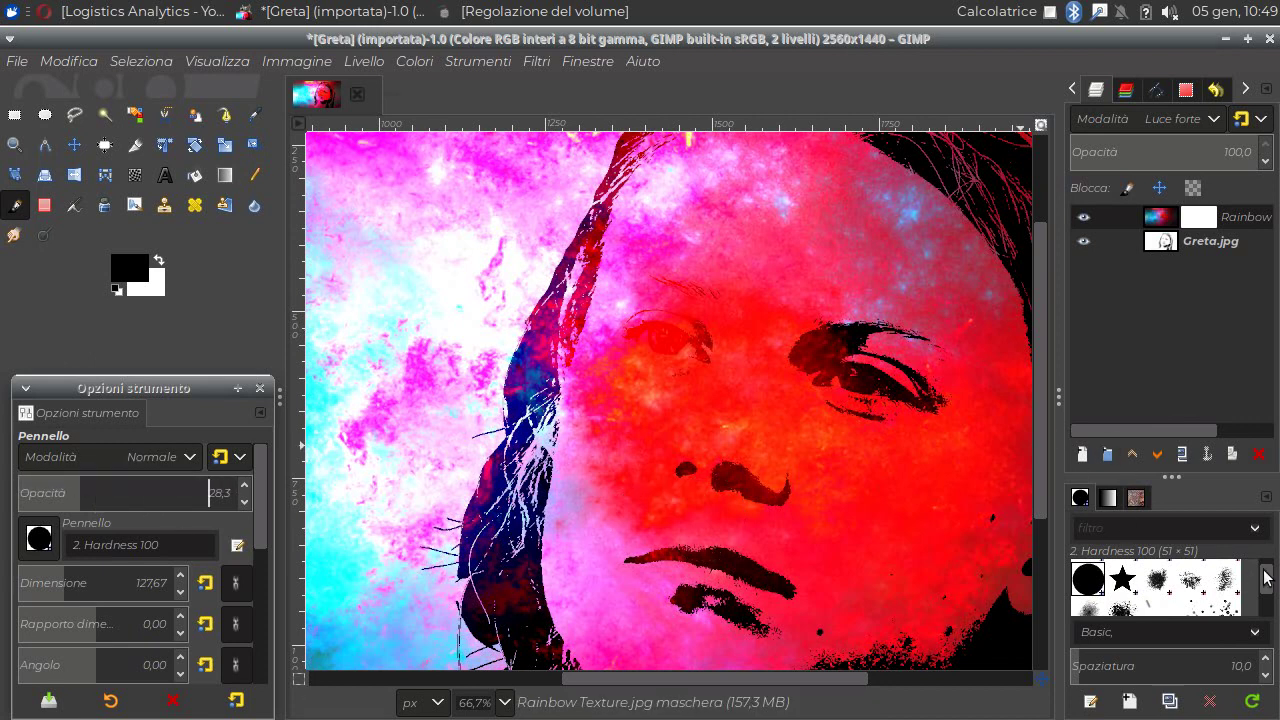
scroll(1266, 578, "down", 2)
scroll(1267, 570, "down", 2)
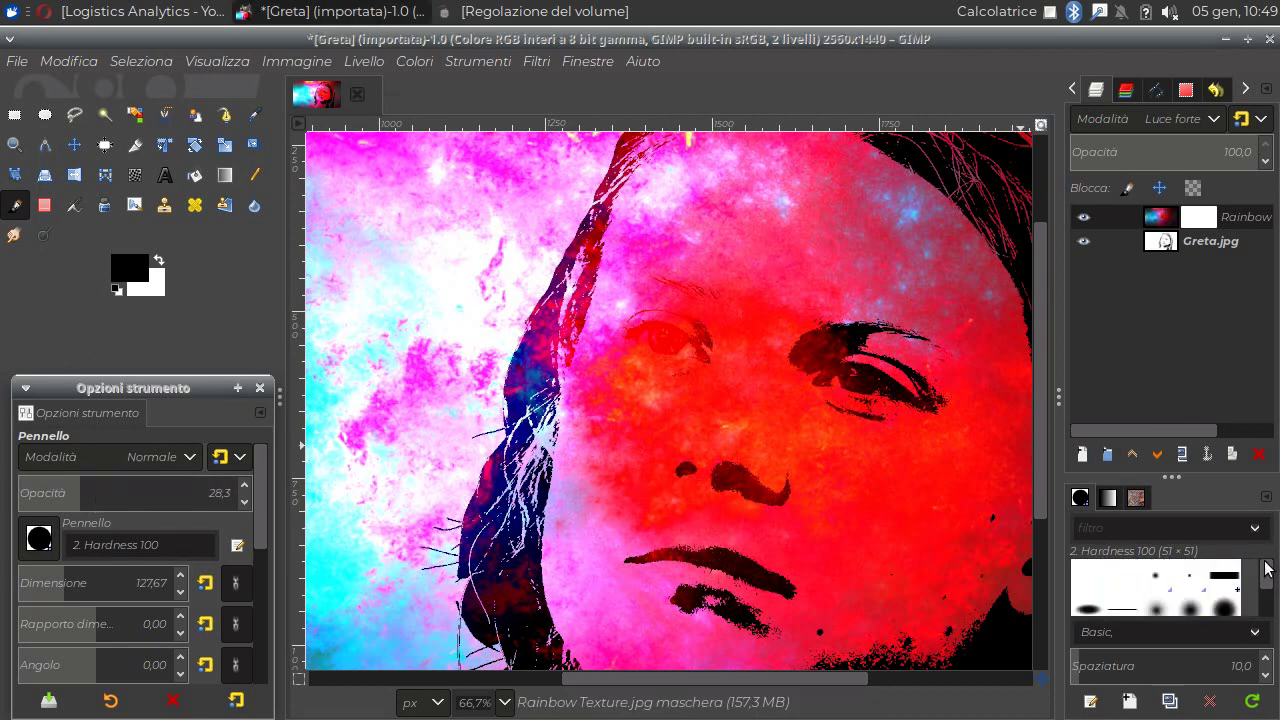
left_click(1158, 606)
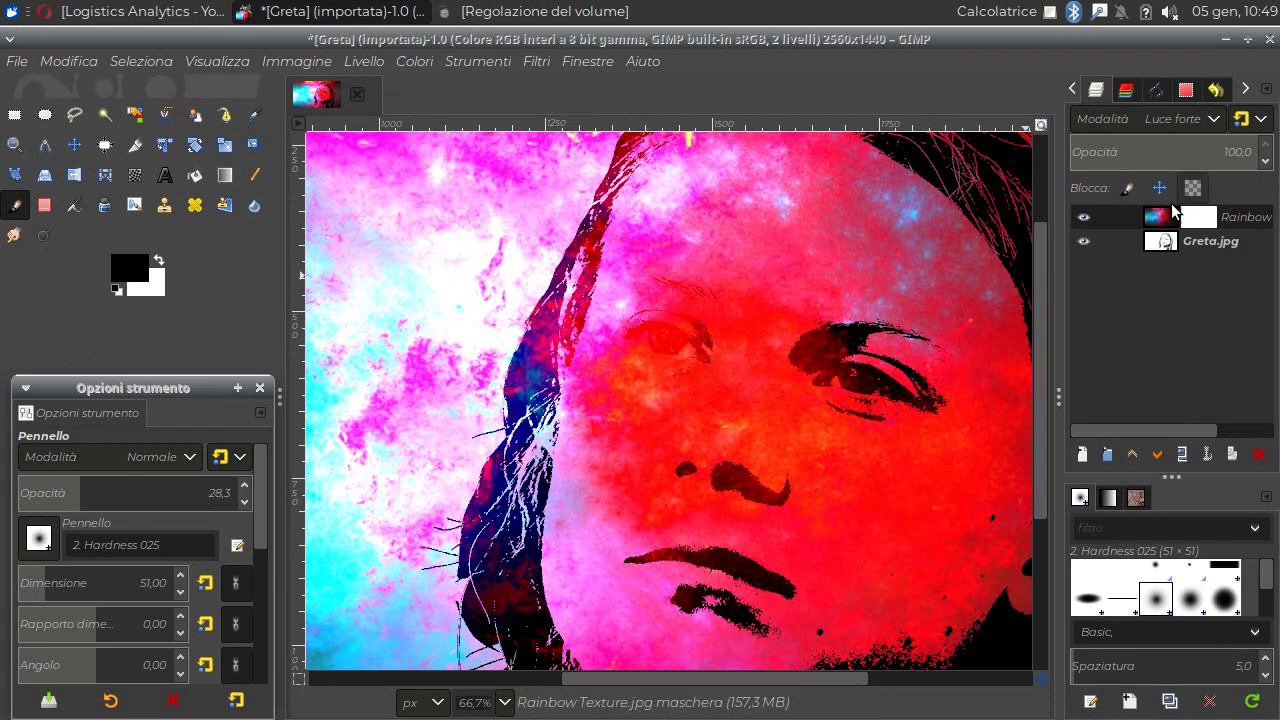
- Paint soft black, then white, strokes on the Rainbow mask over both eyes, then zoom out
left_click(1168, 214)
left_click_drag(641, 338, 692, 358)
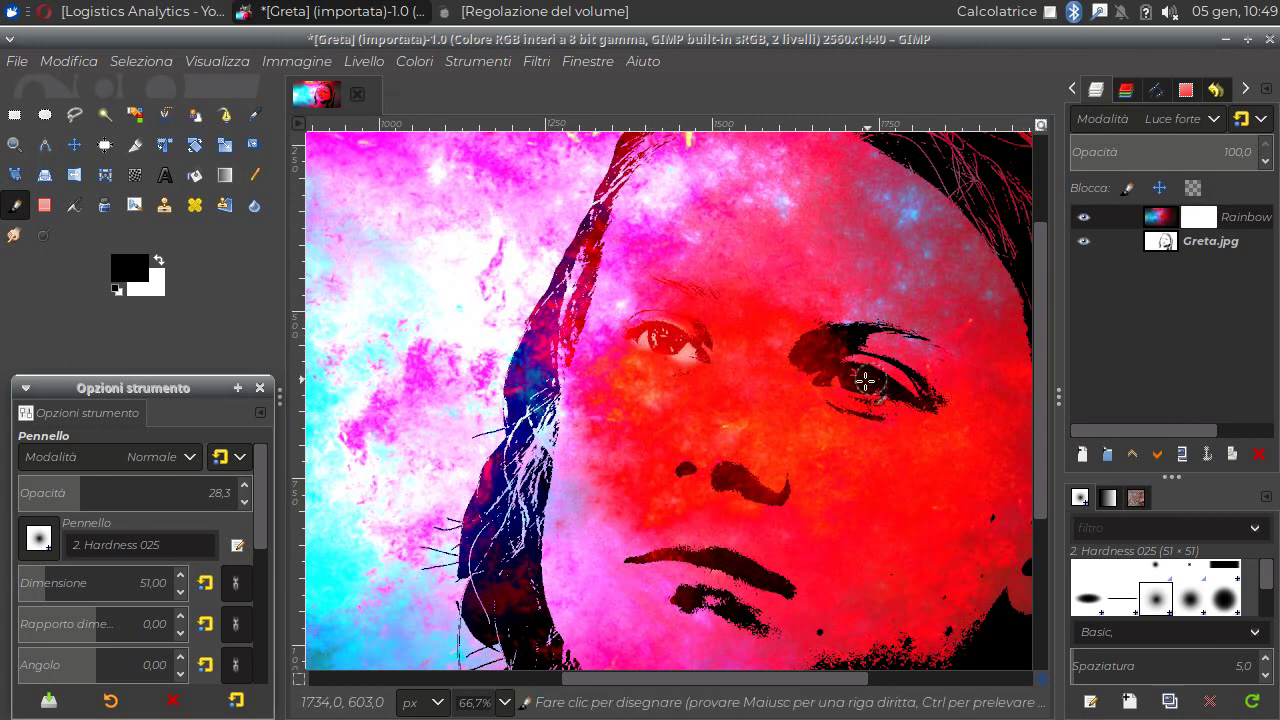
left_click_drag(858, 377, 828, 382)
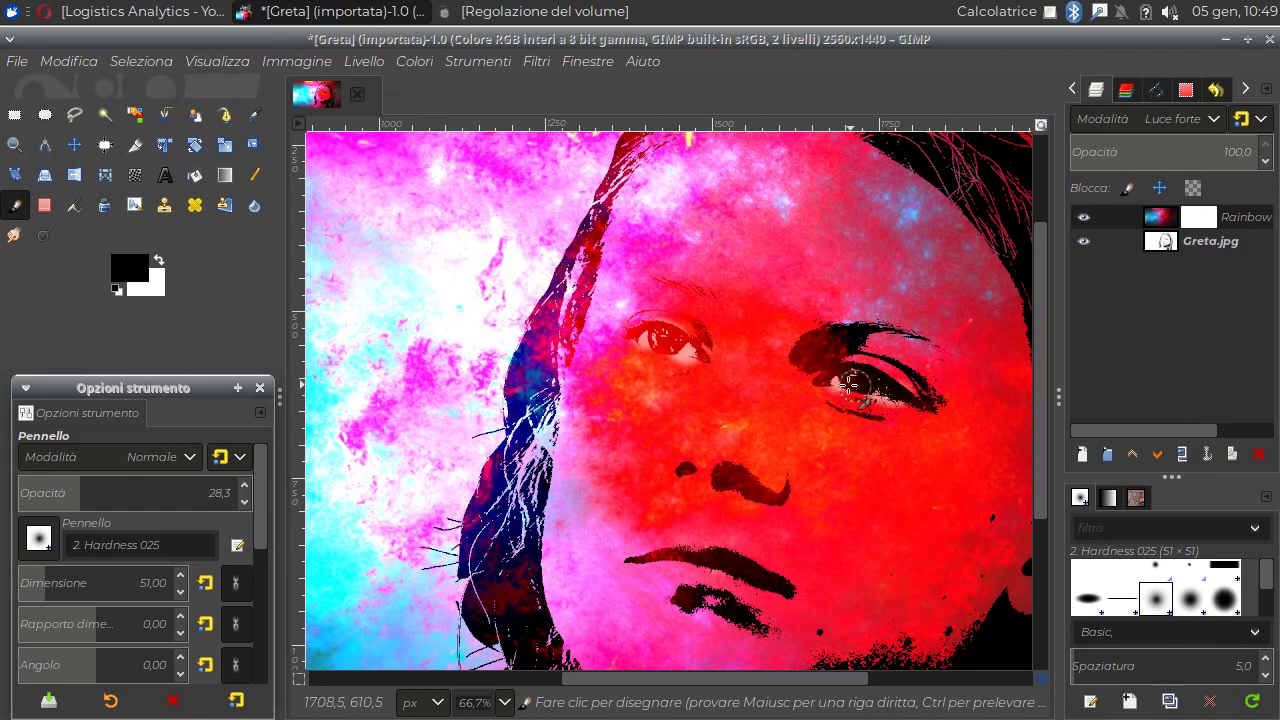
left_click_drag(646, 323, 700, 356)
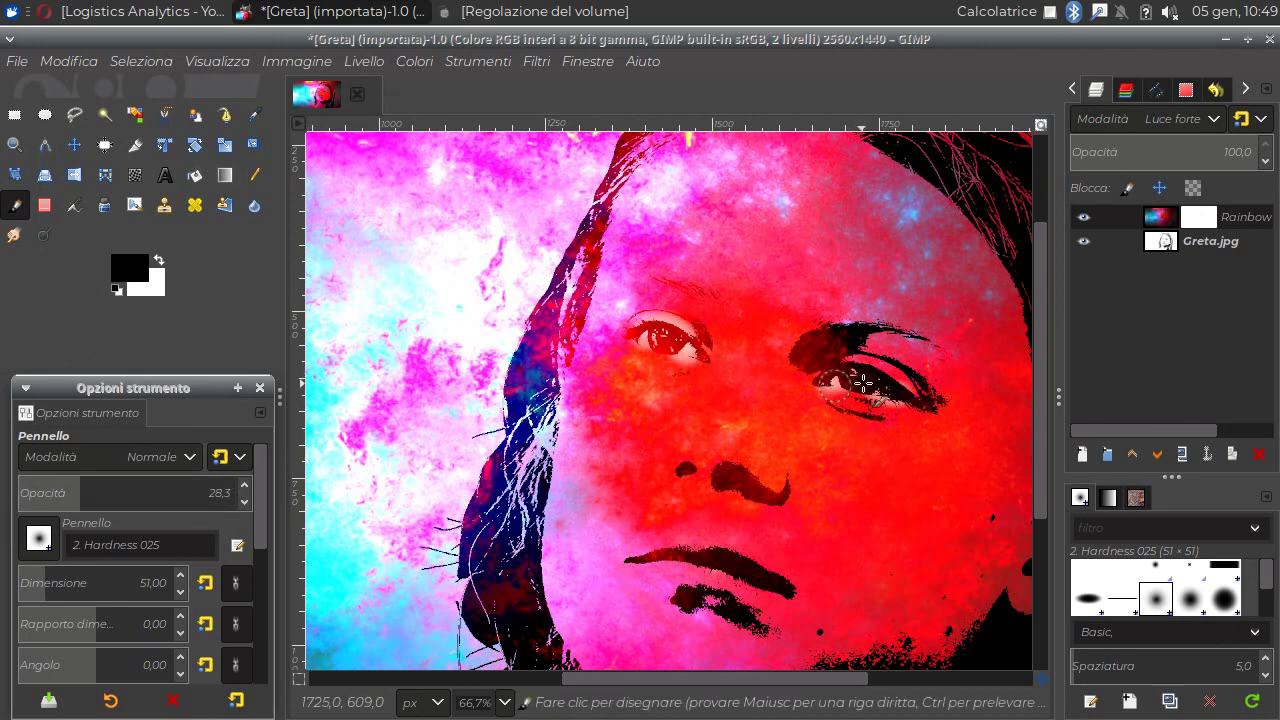
left_click_drag(888, 381, 840, 360)
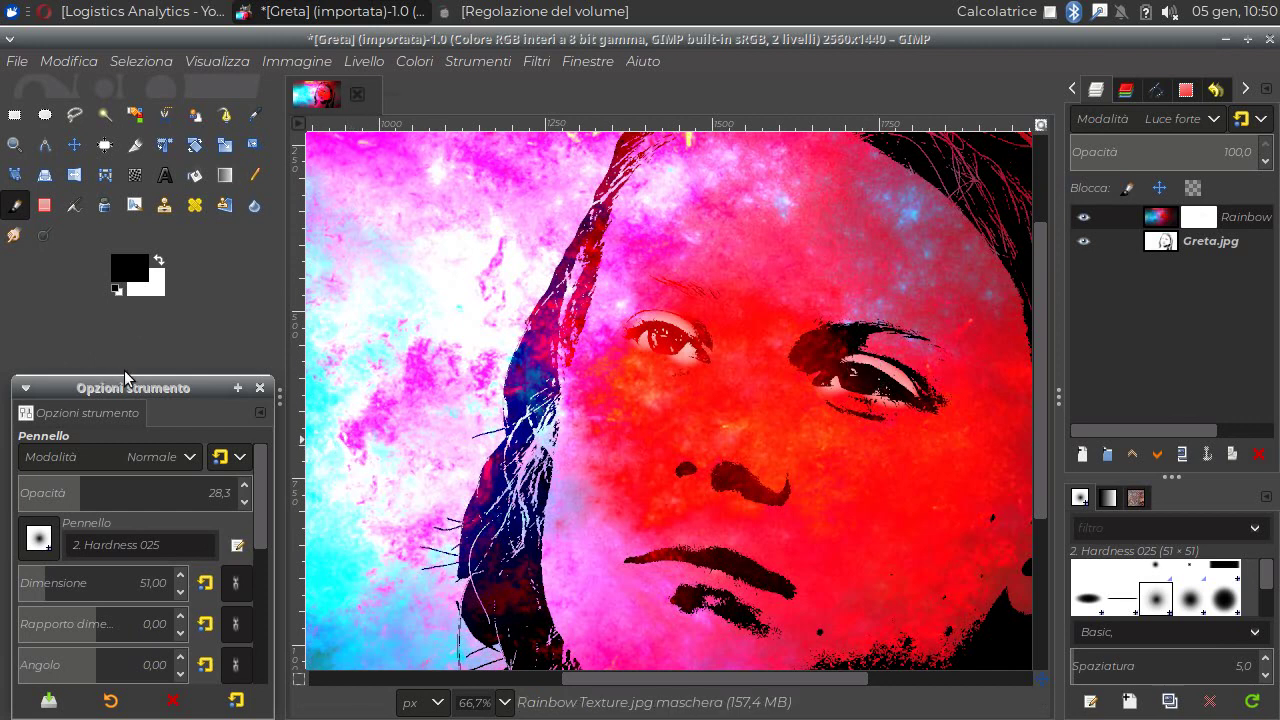
left_click(157, 262)
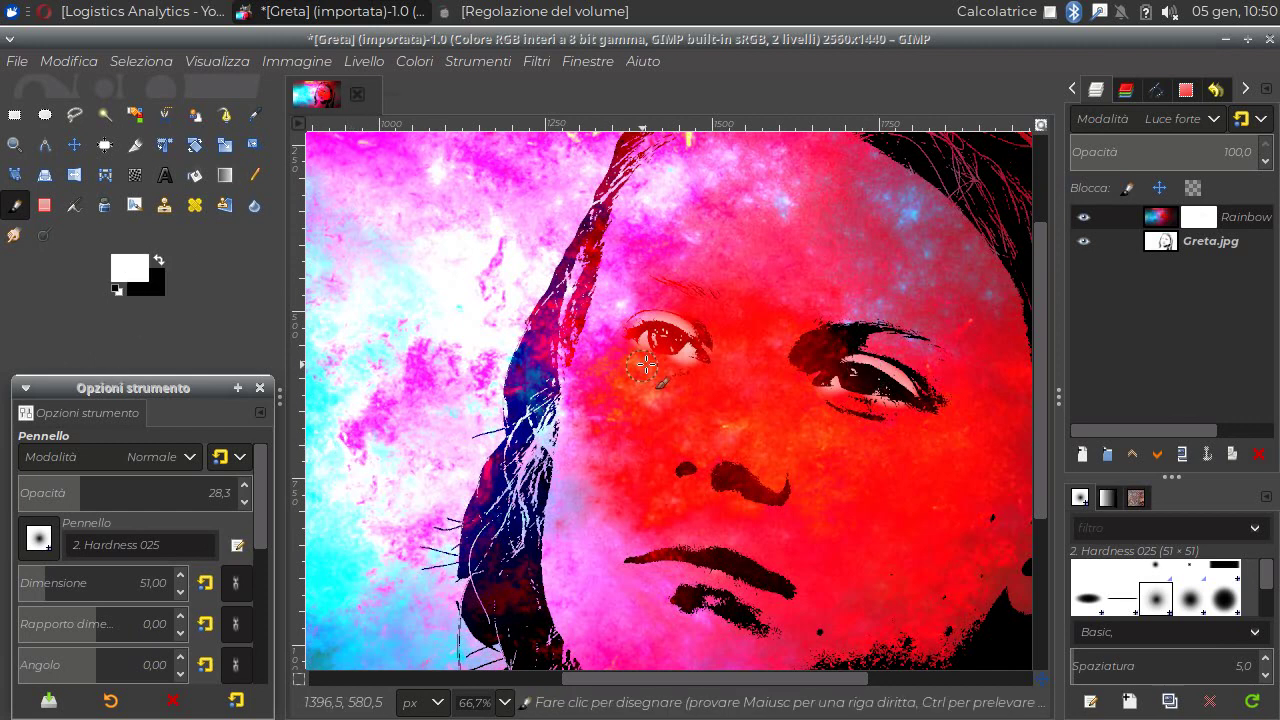
left_click_drag(648, 362, 650, 318)
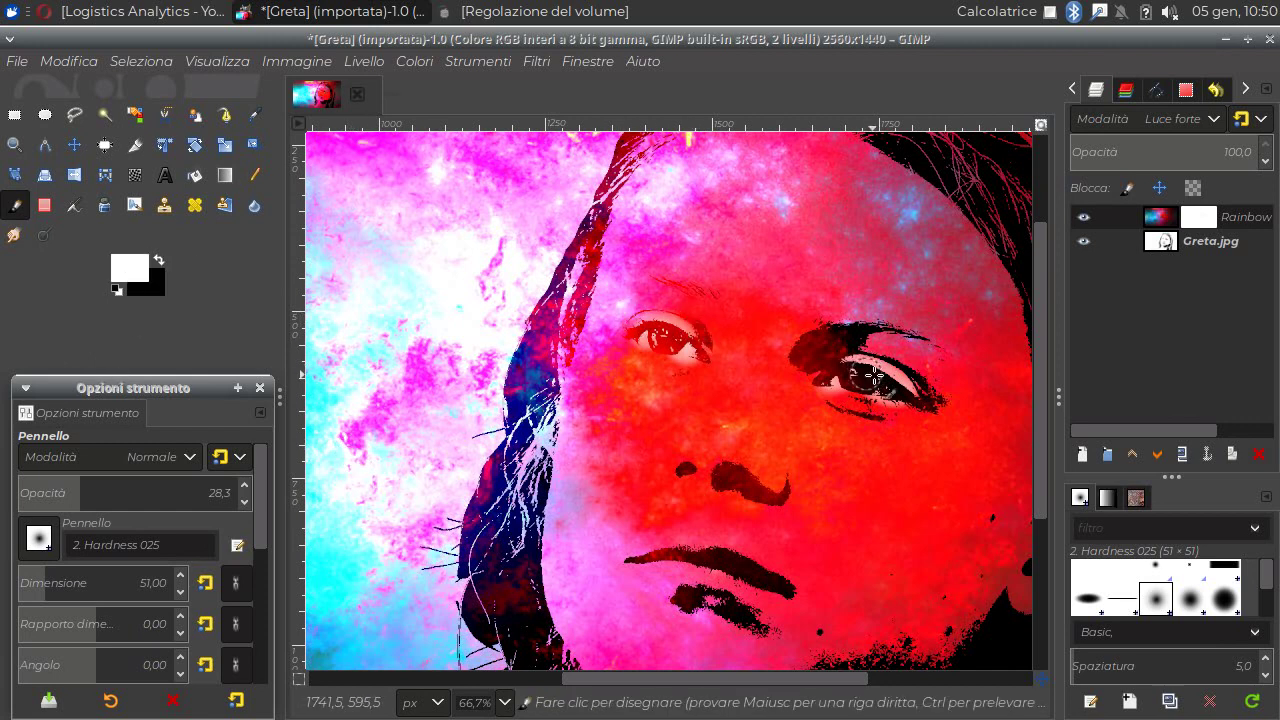
left_click_drag(862, 372, 901, 368)
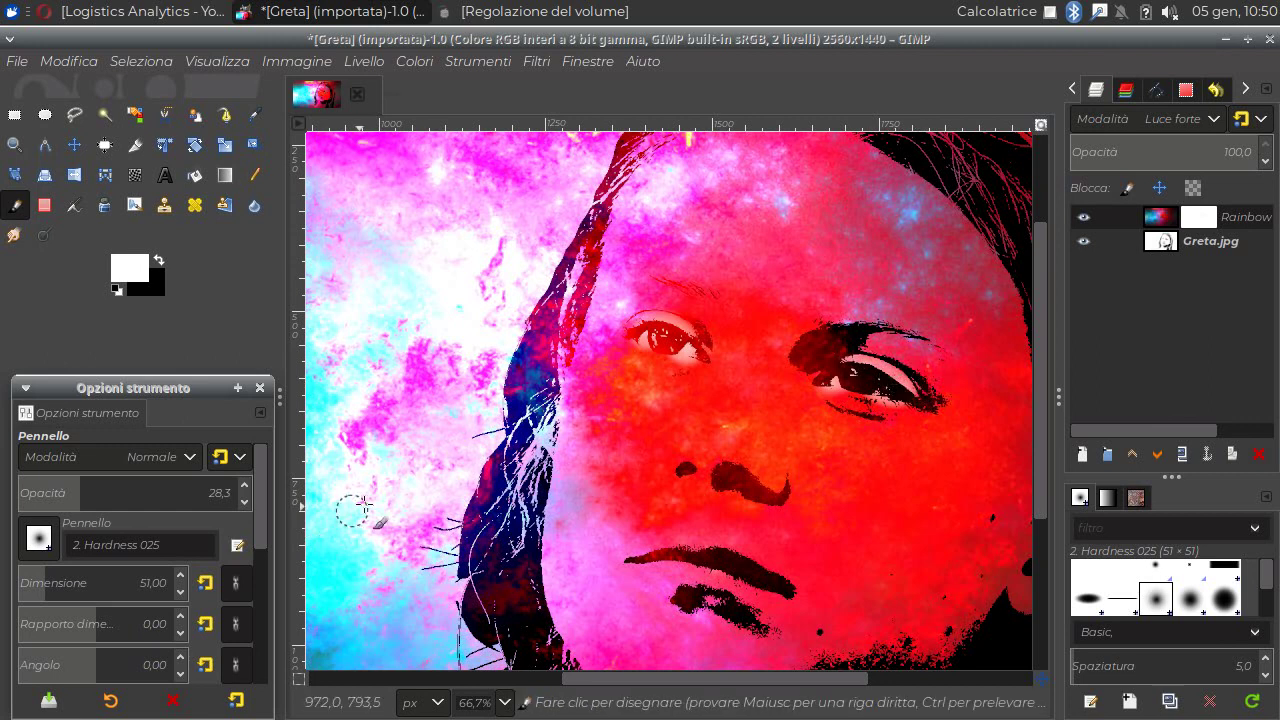
left_click(157, 263)
key("minus")
key("minus")
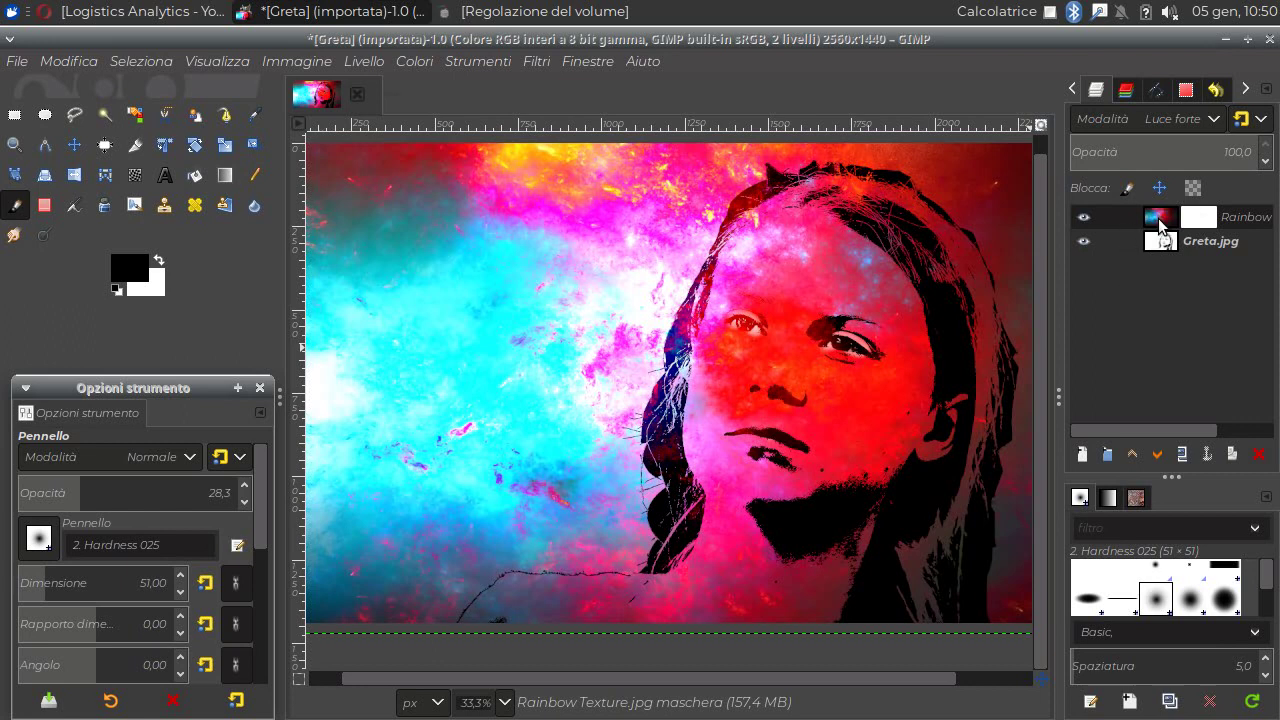
- Add a white-filled layer named BackGround at the top of the stack and toggle its visibility to check it
right_click(1160, 226)
left_click(1085, 151)
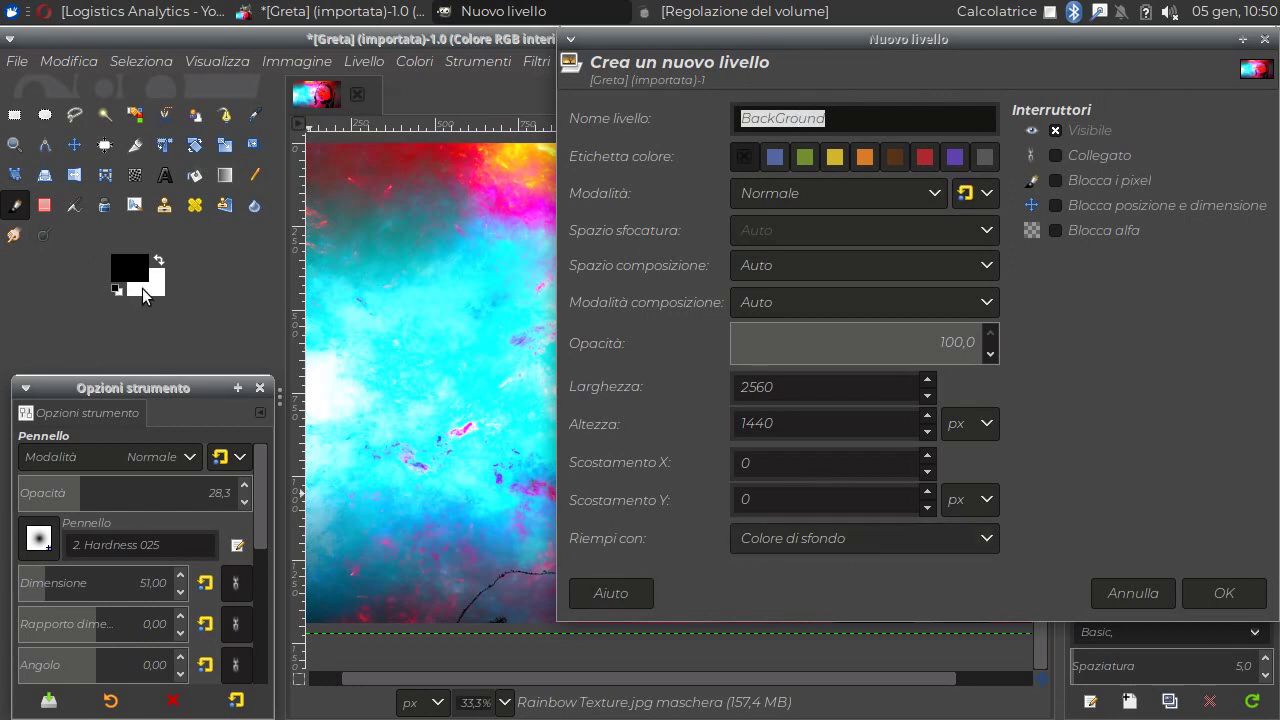
left_click(1224, 593)
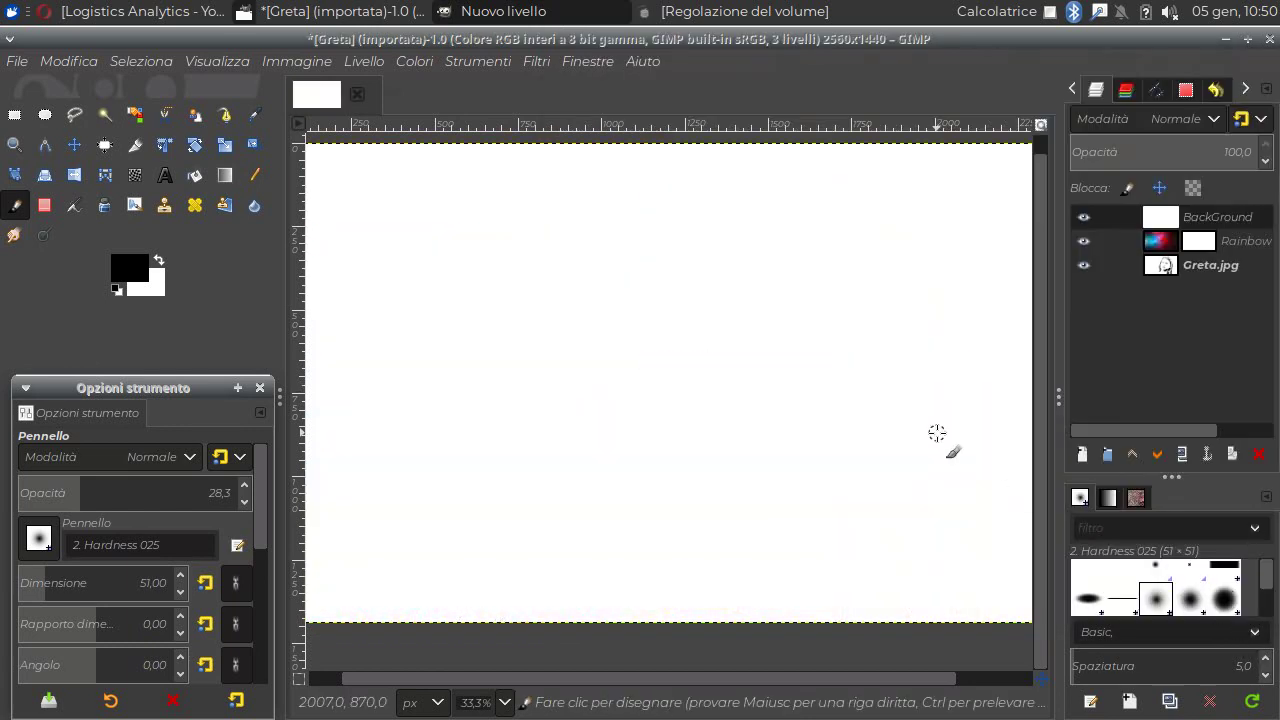
left_click(1083, 216)
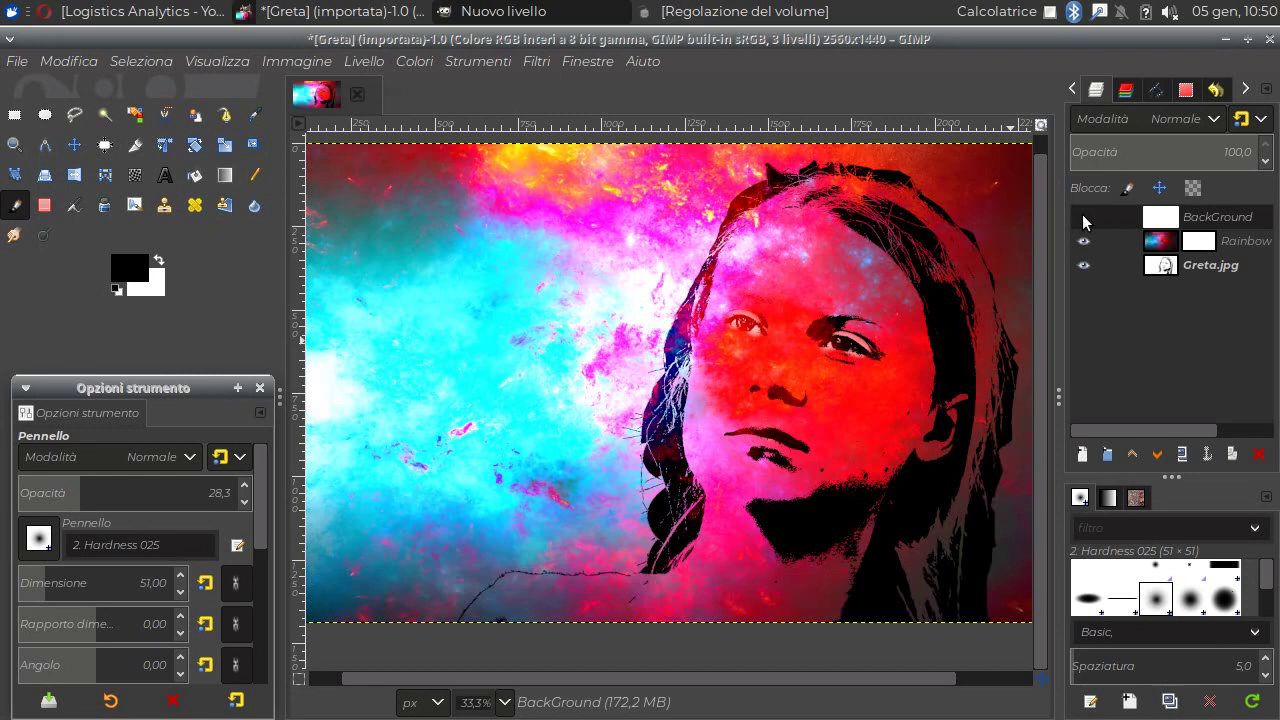
left_click(1083, 216)
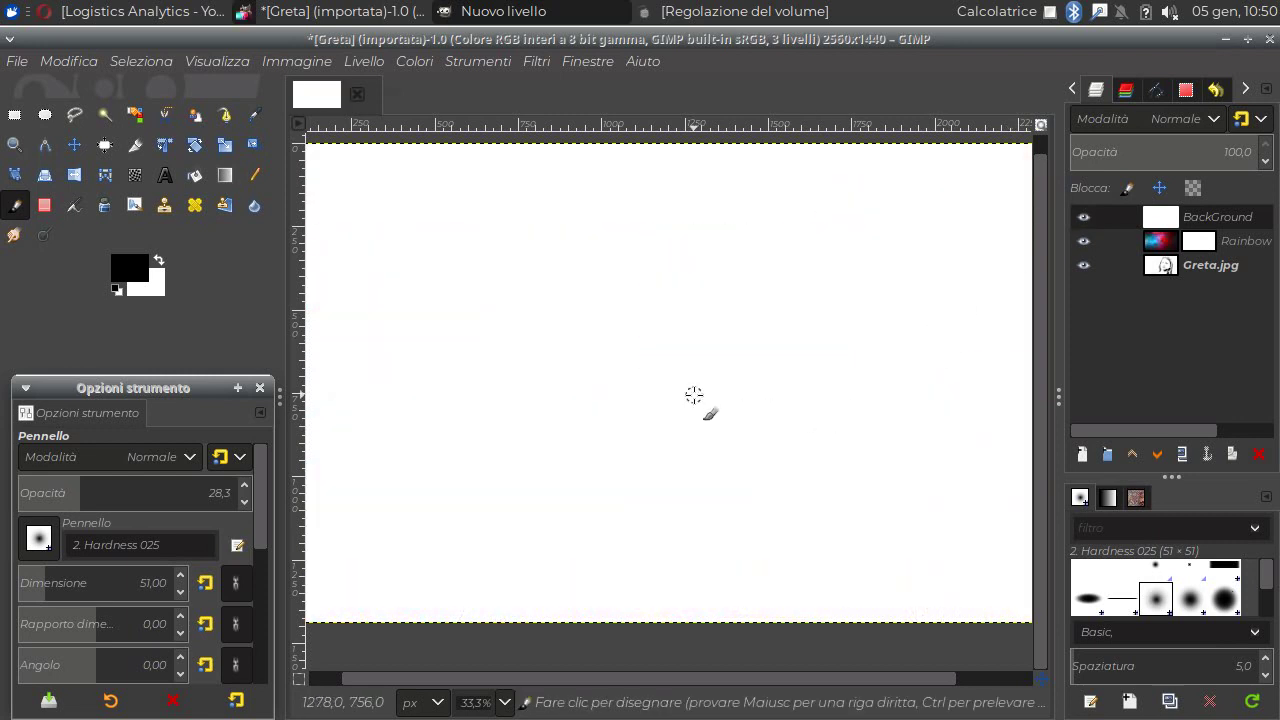
left_click(225, 175)
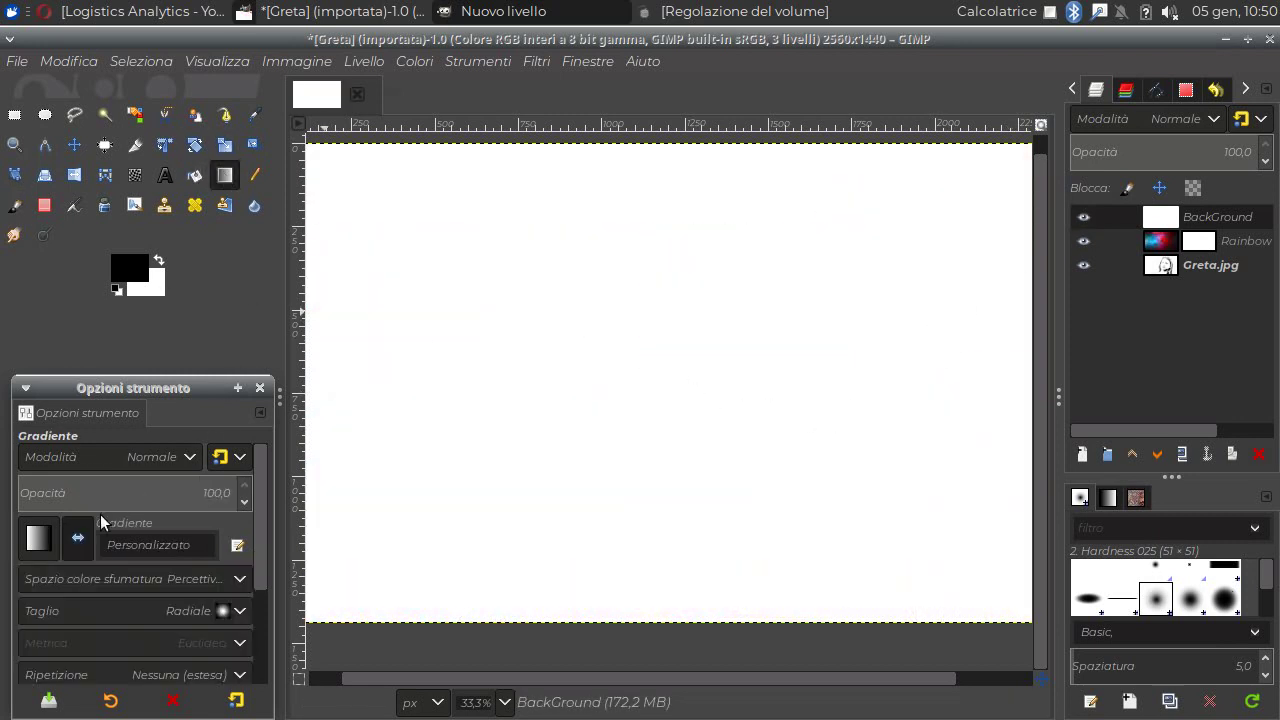
- Keep the Custom (Personalizzato) gradient and set the gradient shape to Radial (Radiale)
left_click(37, 540)
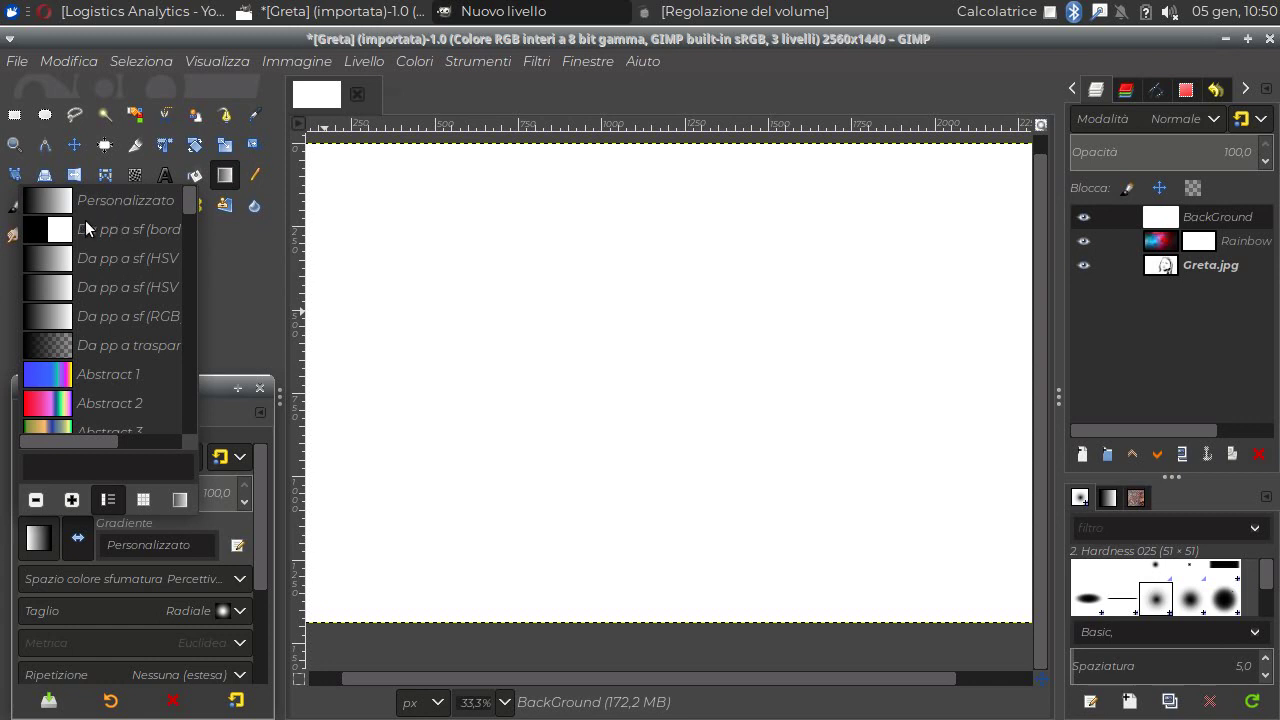
left_click(212, 285)
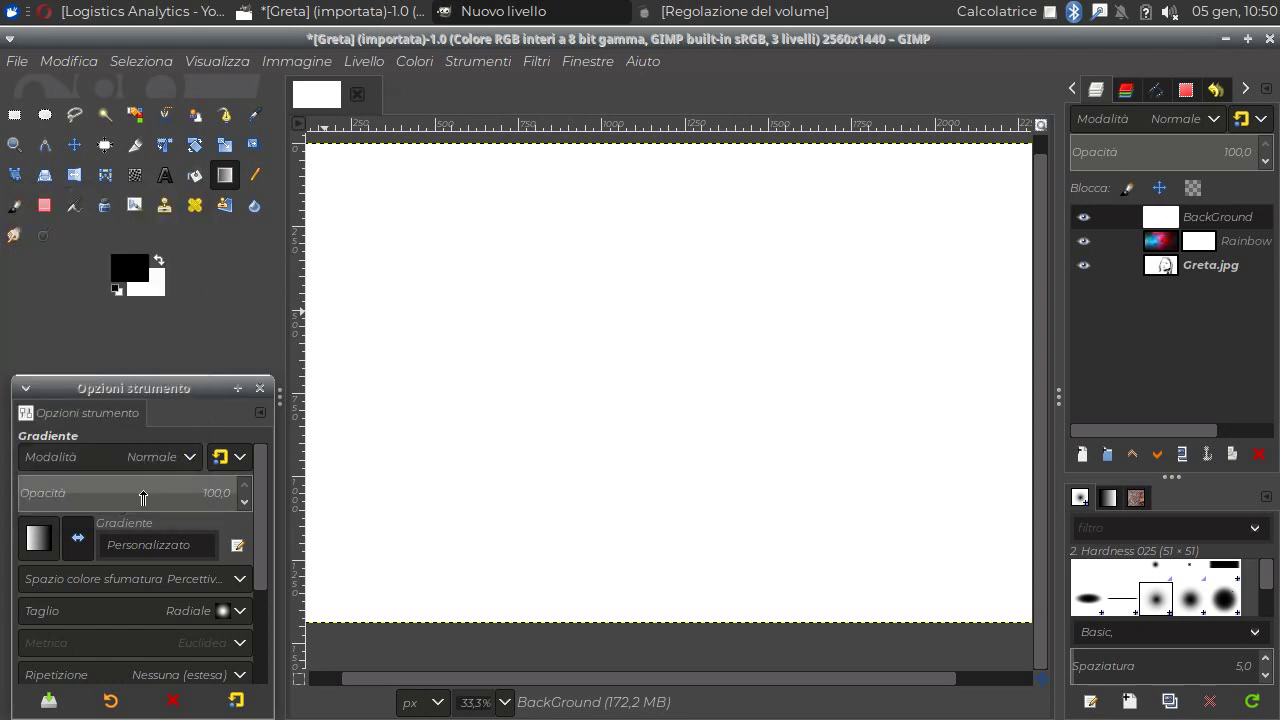
left_click(202, 610)
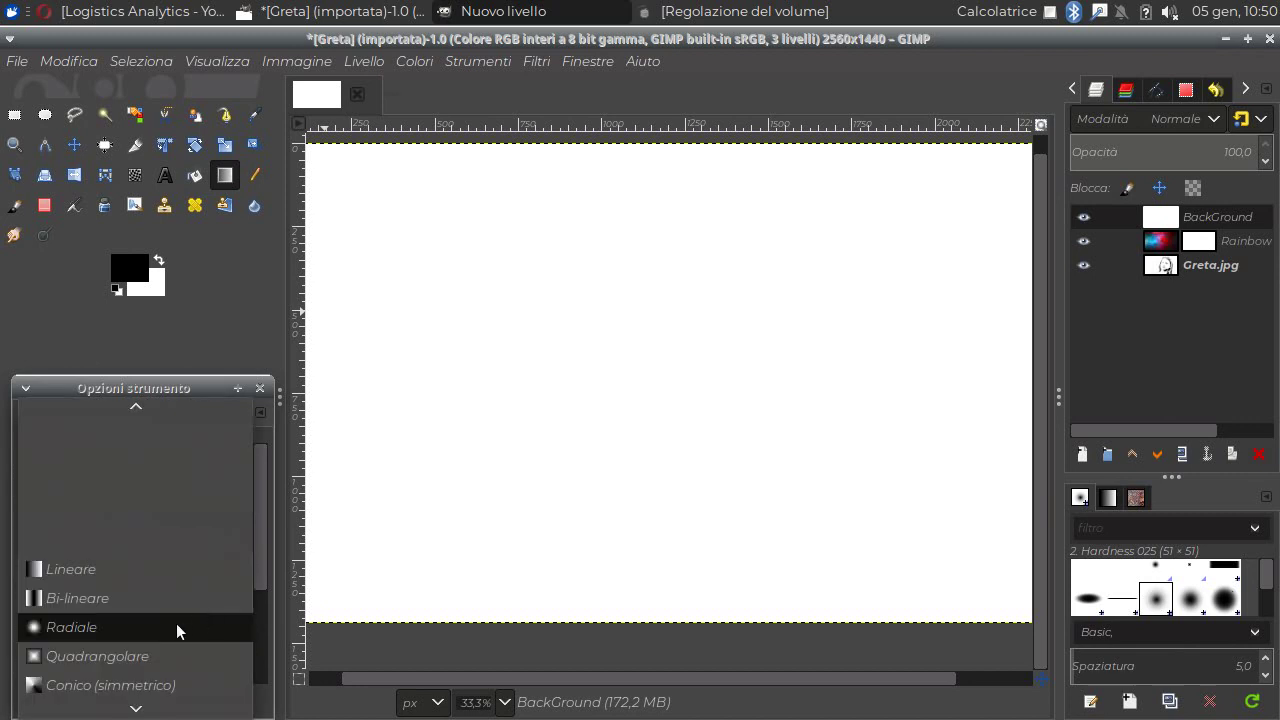
left_click(176, 623)
left_click(1084, 217)
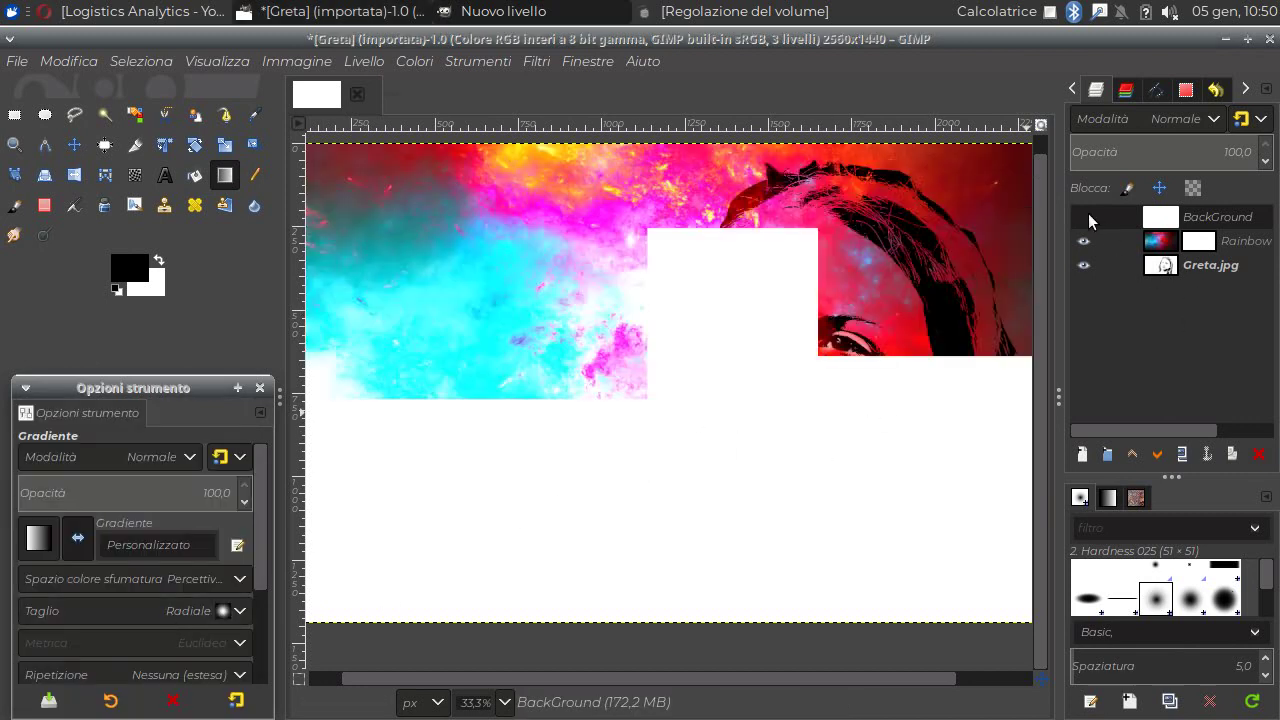
left_click(1084, 217)
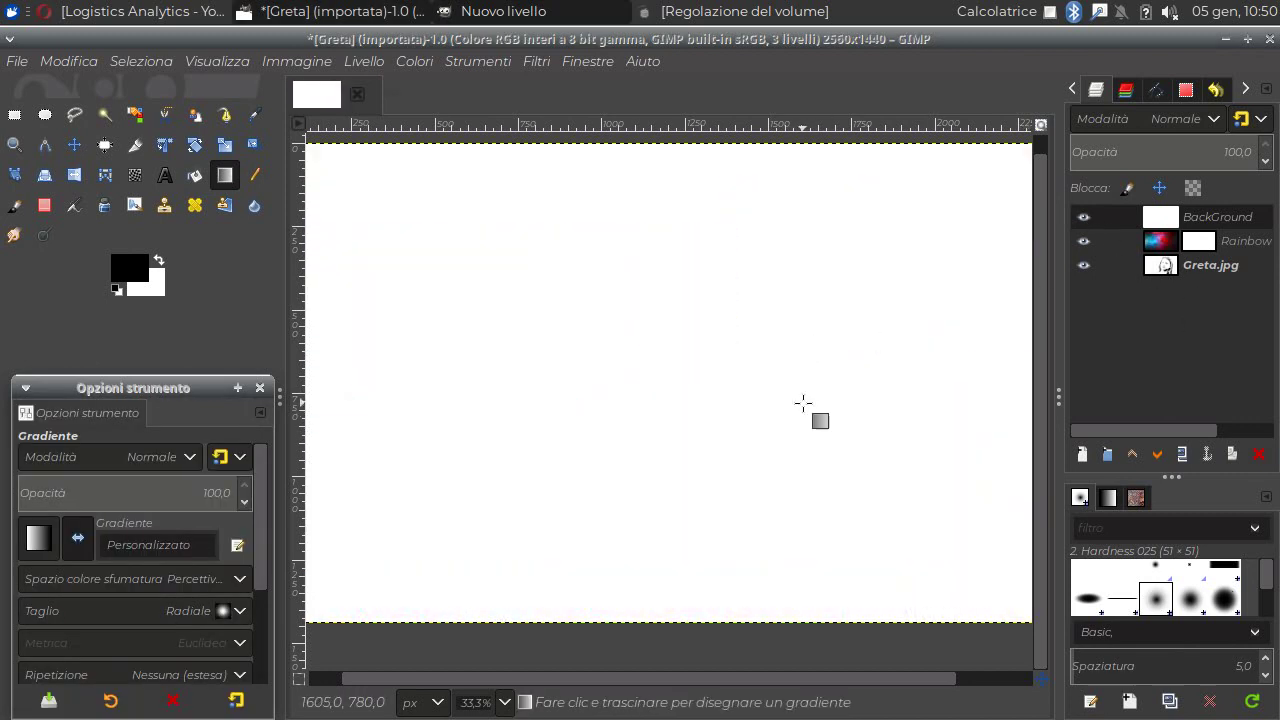
scroll(790, 405, "down", 1)
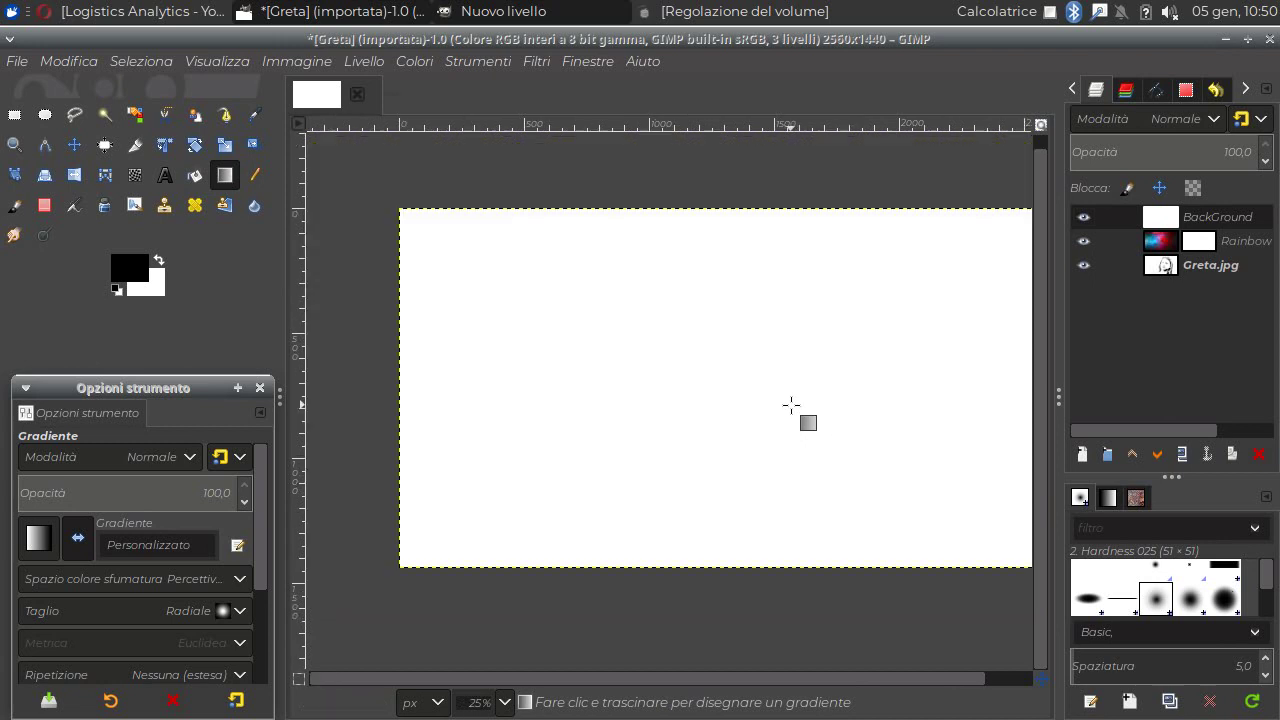
- Drag a radial gradient from right of centre toward the upper left on BackGround and commit it
left_click(1084, 217)
left_click(1084, 217)
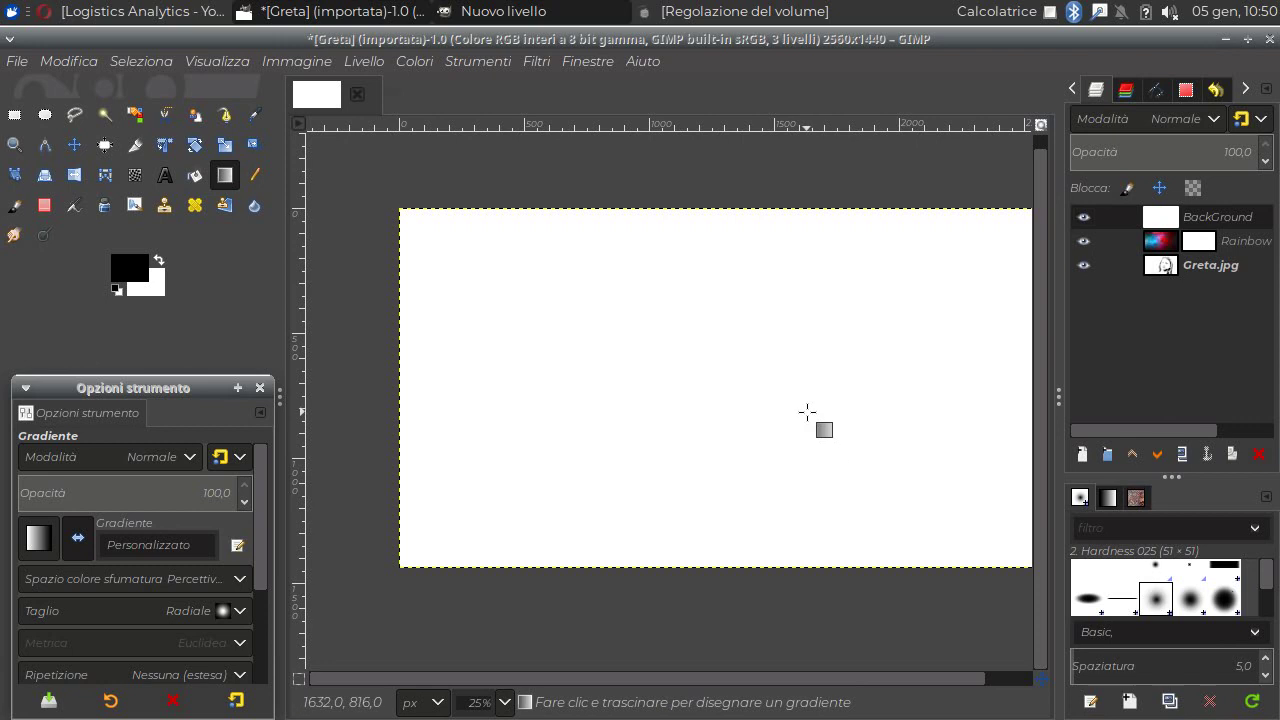
mouse_move(809, 399)
left_mouse_down()
mouse_move(613, 283)
mouse_move(315, 144)
left_mouse_up()
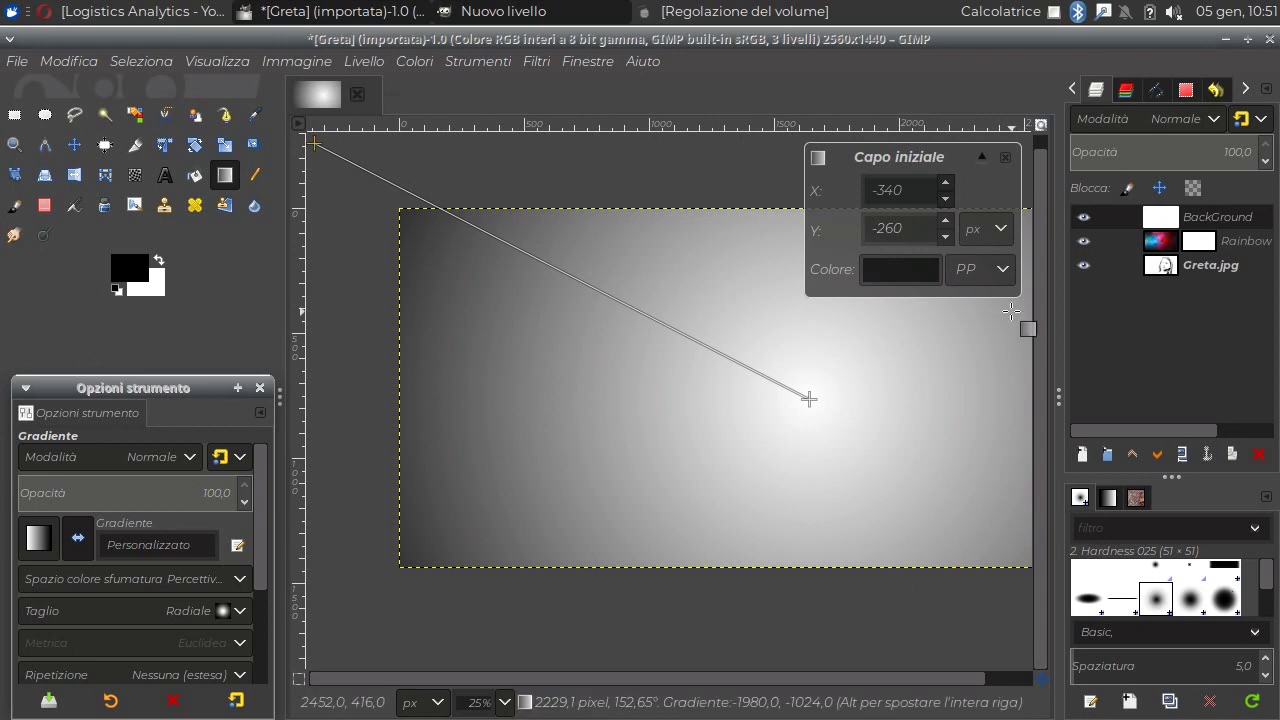
key("Return")
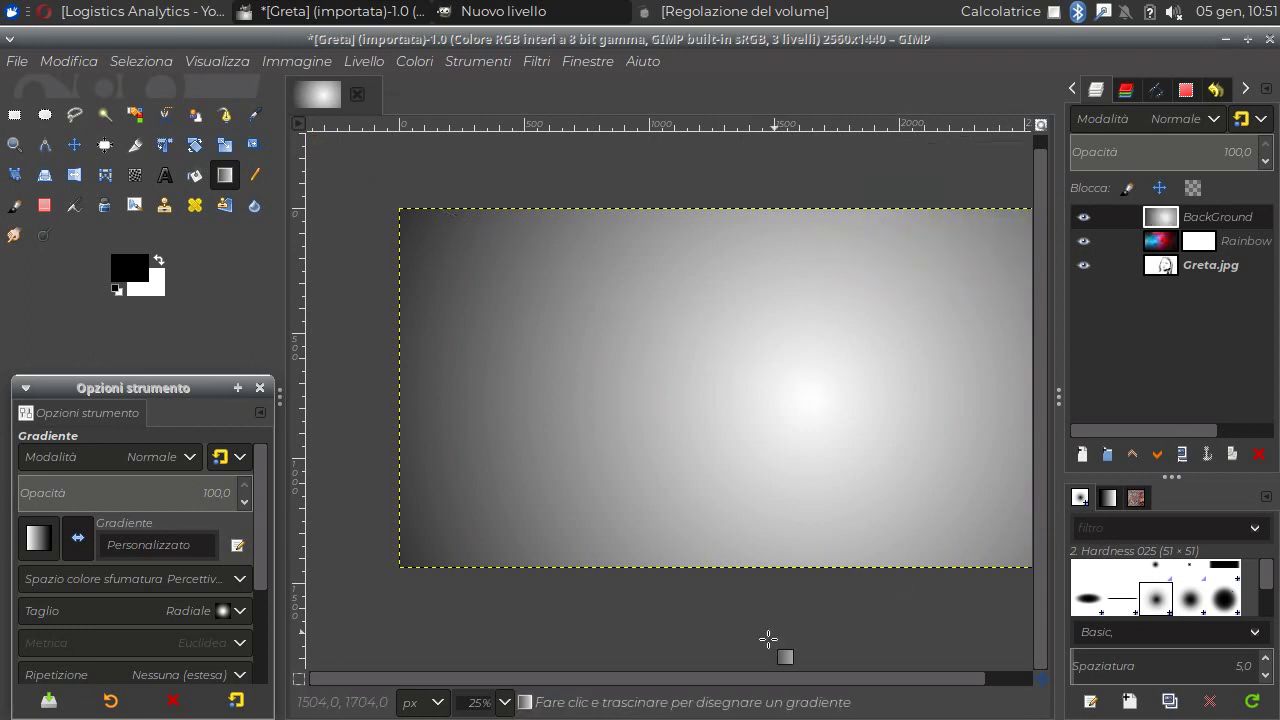
left_click(789, 689)
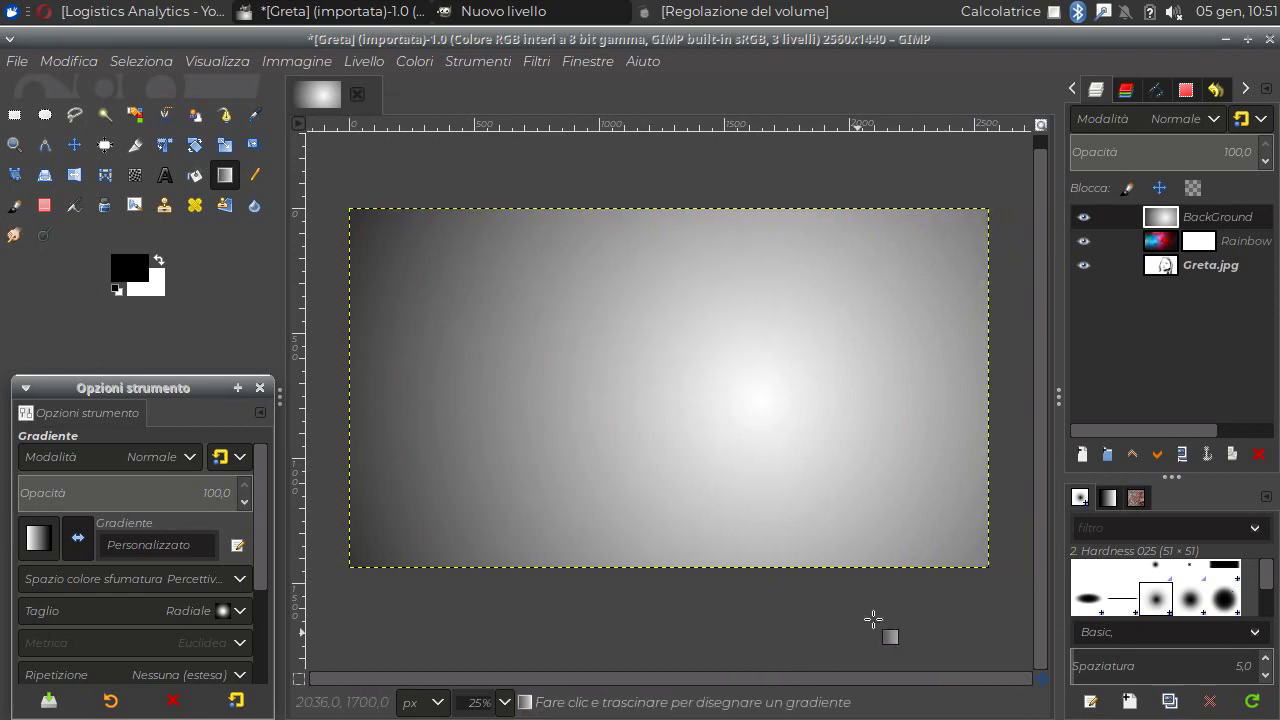
- Select the BackGround layer and change its blend mode to Tonalità HSV (HSV Hue)
left_click(1160, 249)
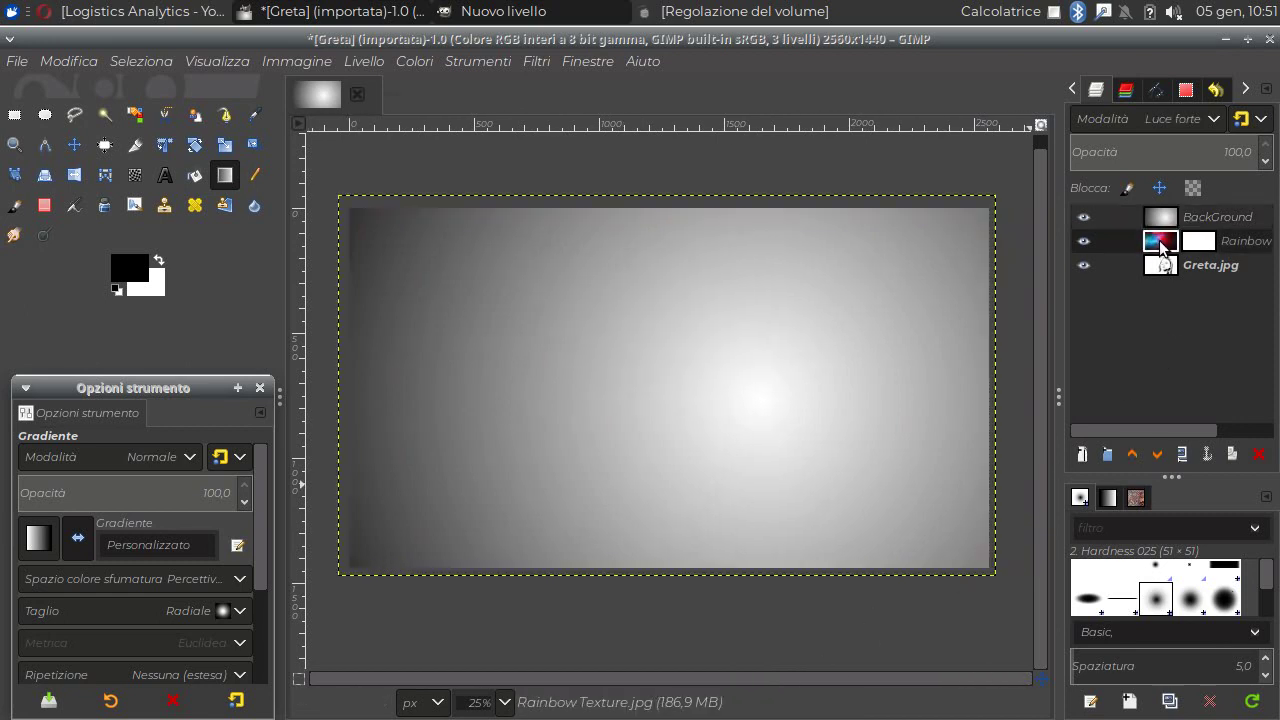
left_click(1165, 268)
left_click(1170, 242)
left_click(1170, 218)
left_click(1214, 120)
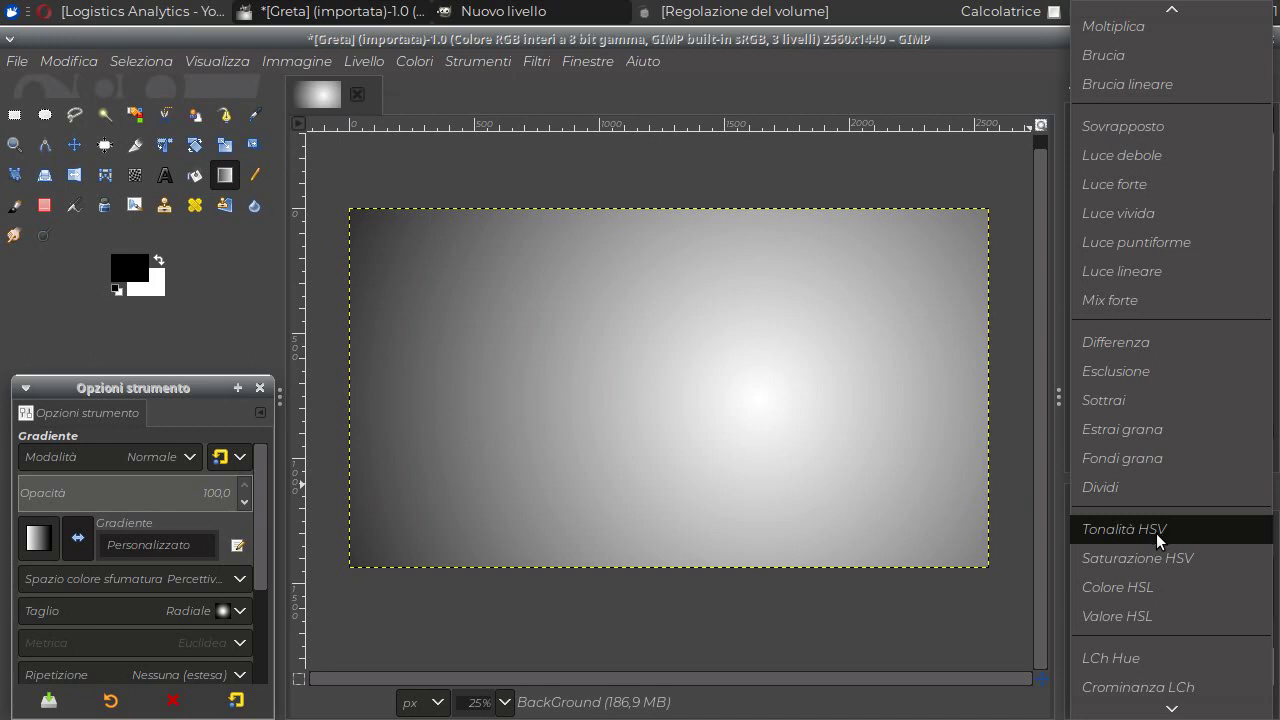
left_click(1153, 533)
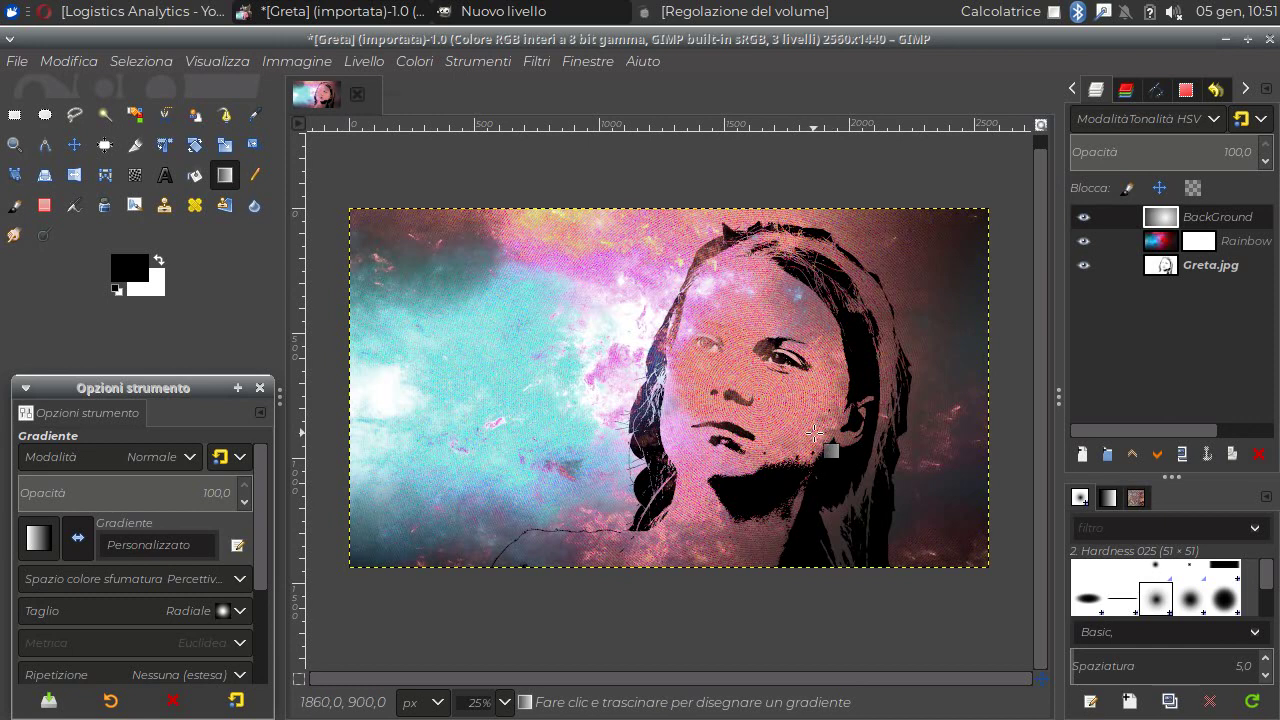
- Zoom in on the face to inspect the double exposure, then zoom back out to the whole image
scroll(805, 435, "up", 2)
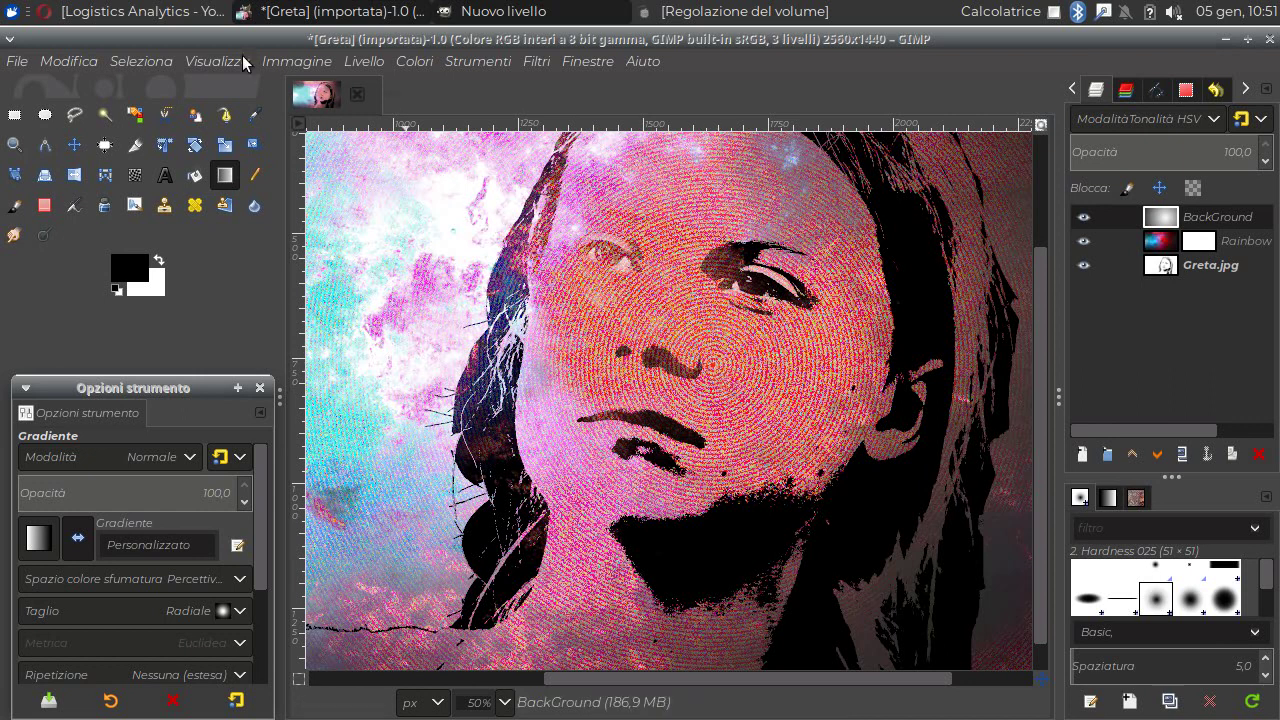
key("minus")
key("minus")
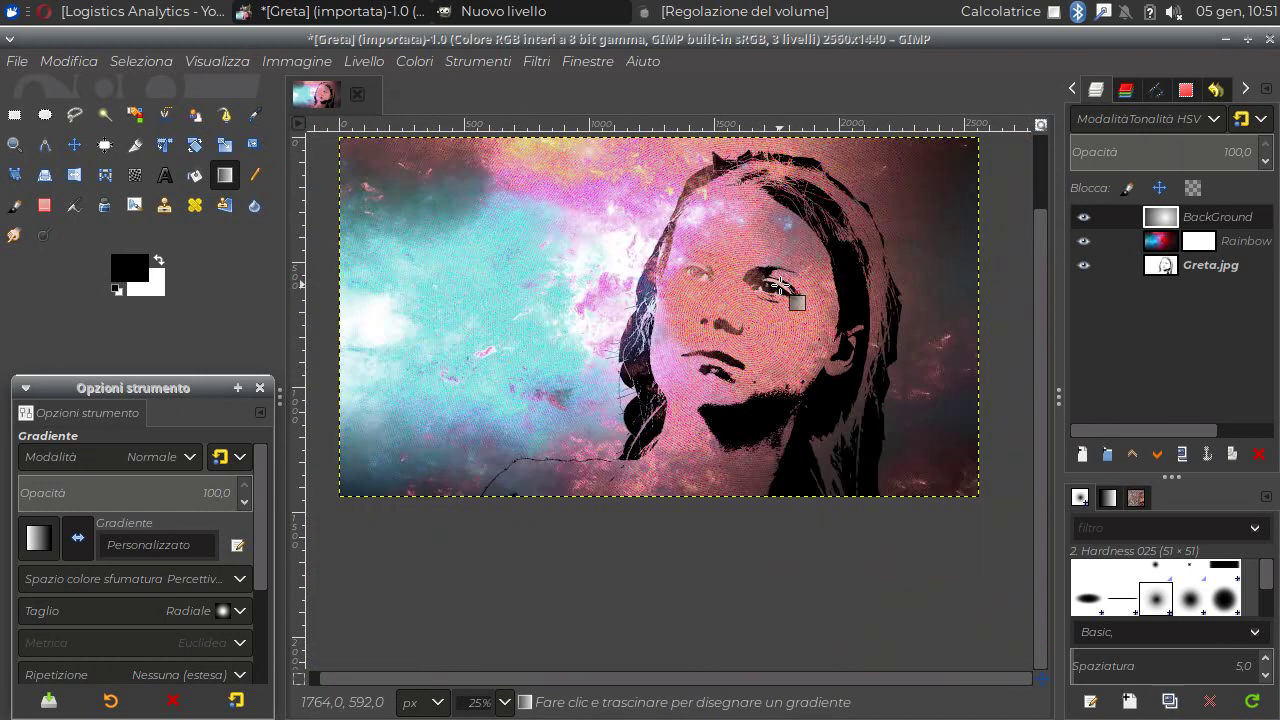
left_click_drag(1036, 338, 1036, 265)
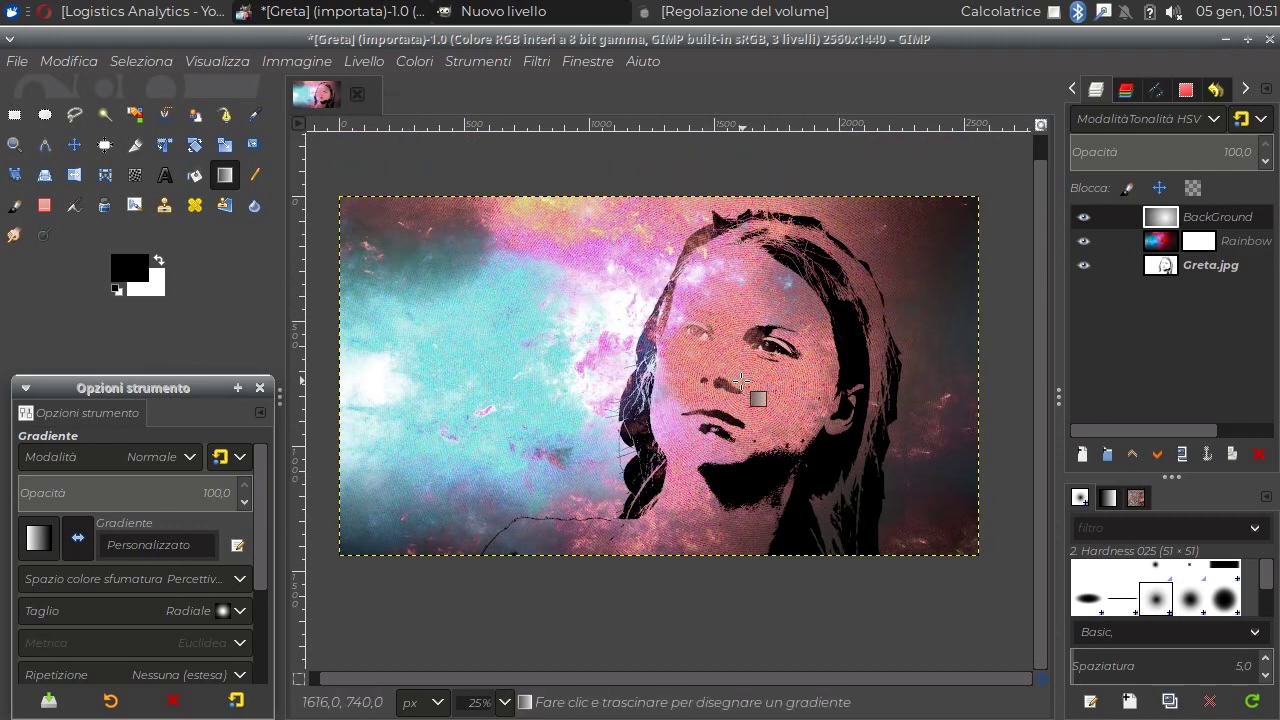
key("plus")
key("plus")
key("plus")
key("minus")
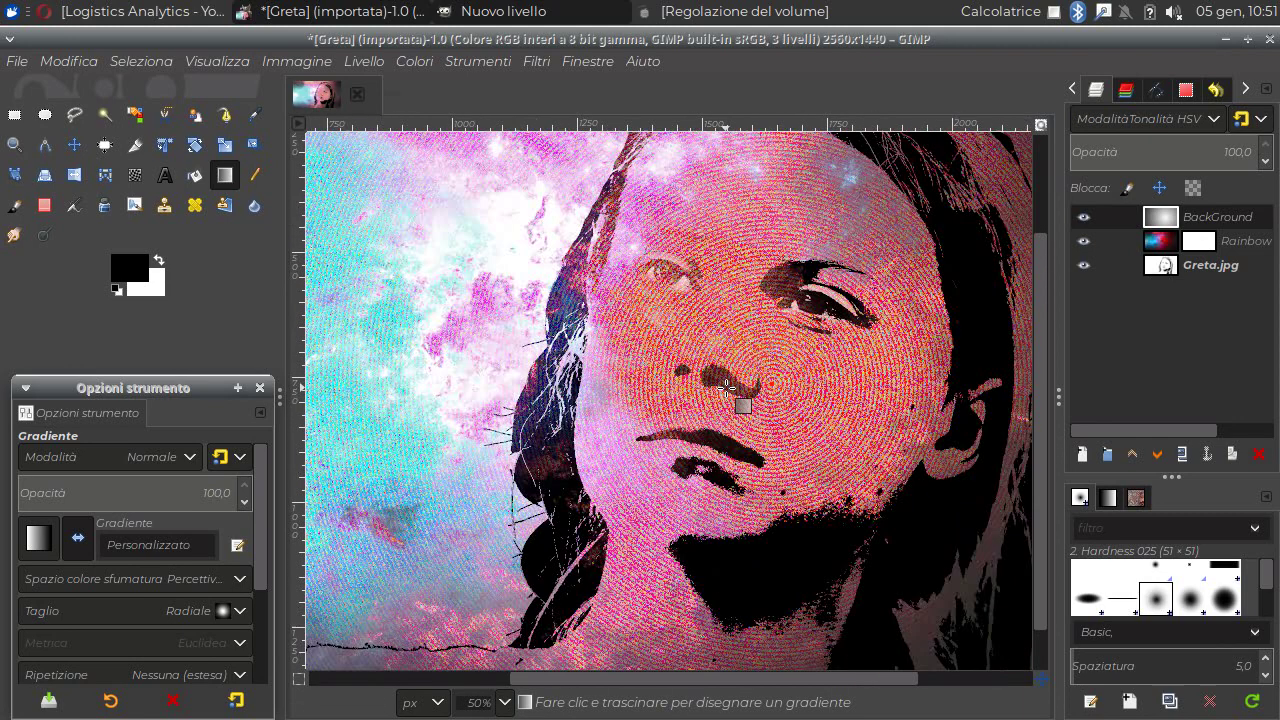
key("minus")
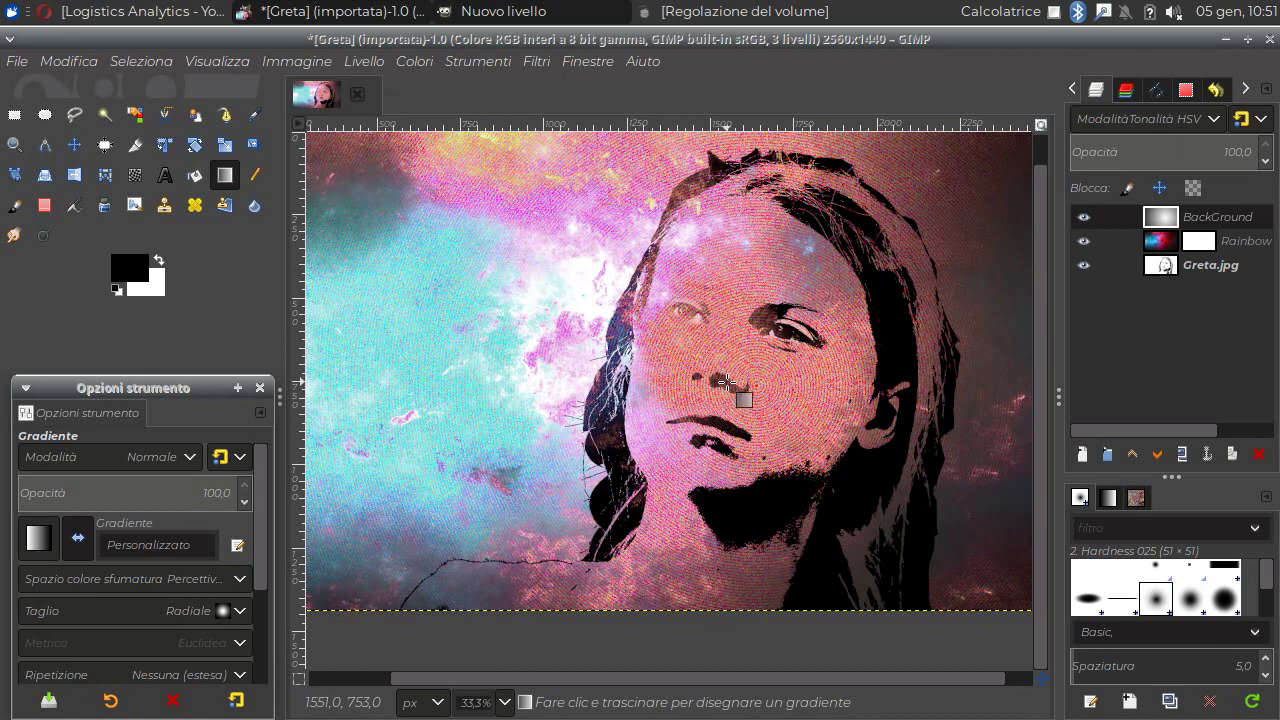
key("minus")
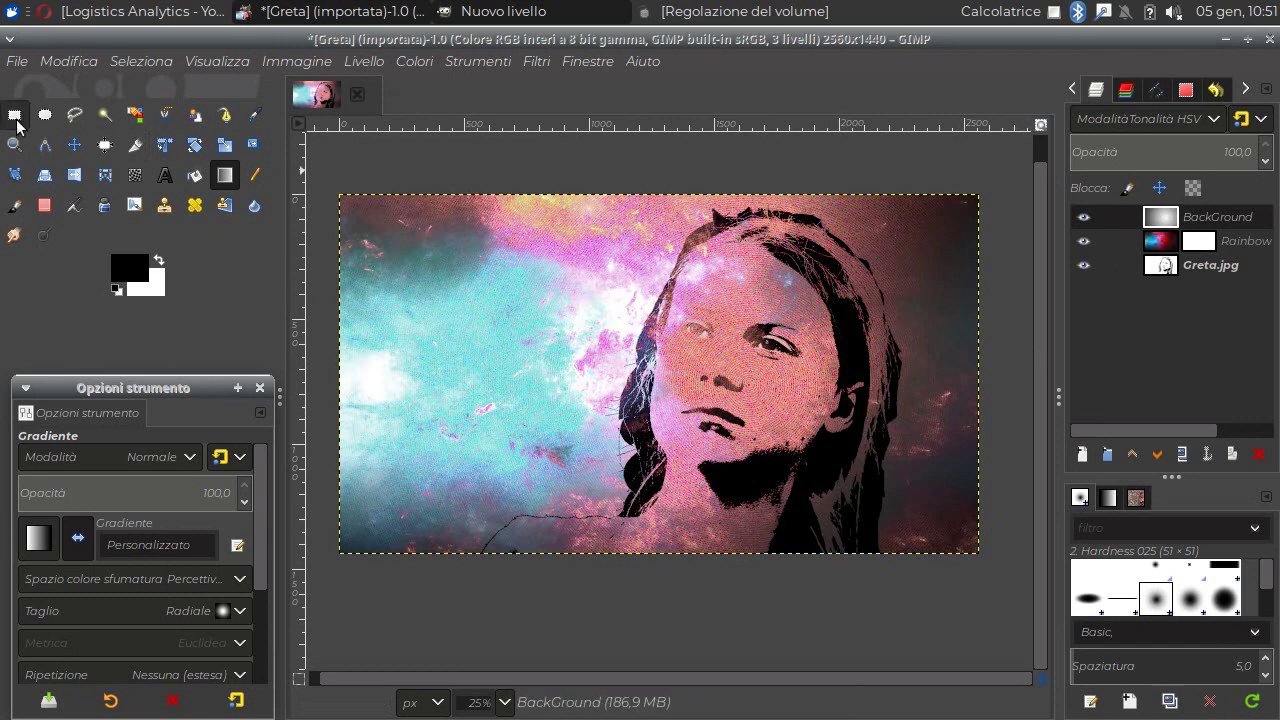
left_click(16, 61)
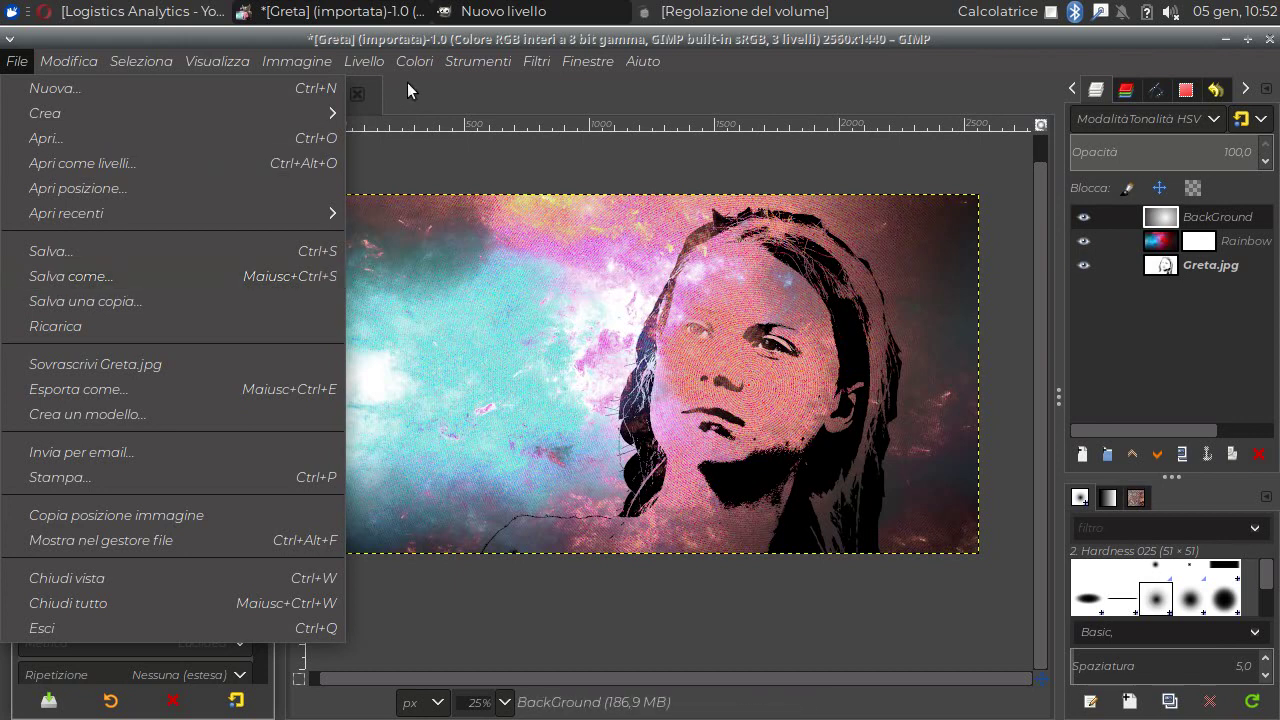
- Export the composite as Greta.png with PNG compression level 0
left_click(451, 42)
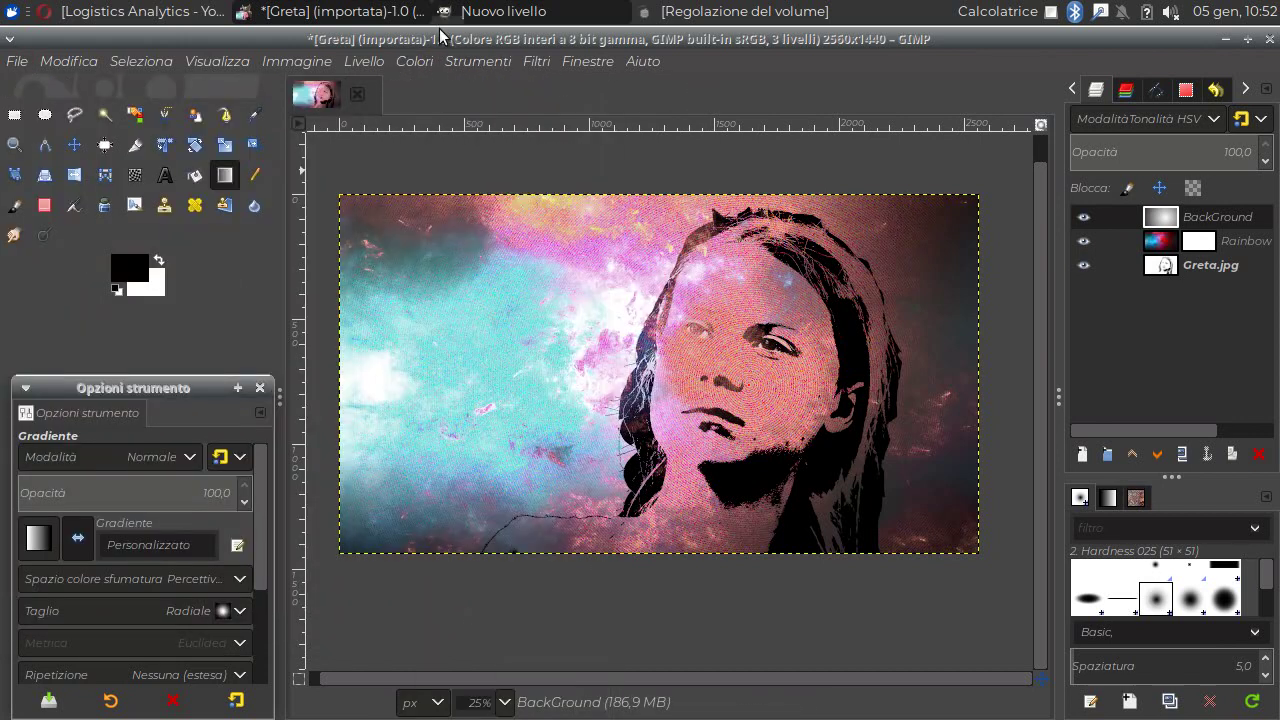
left_click(20, 62)
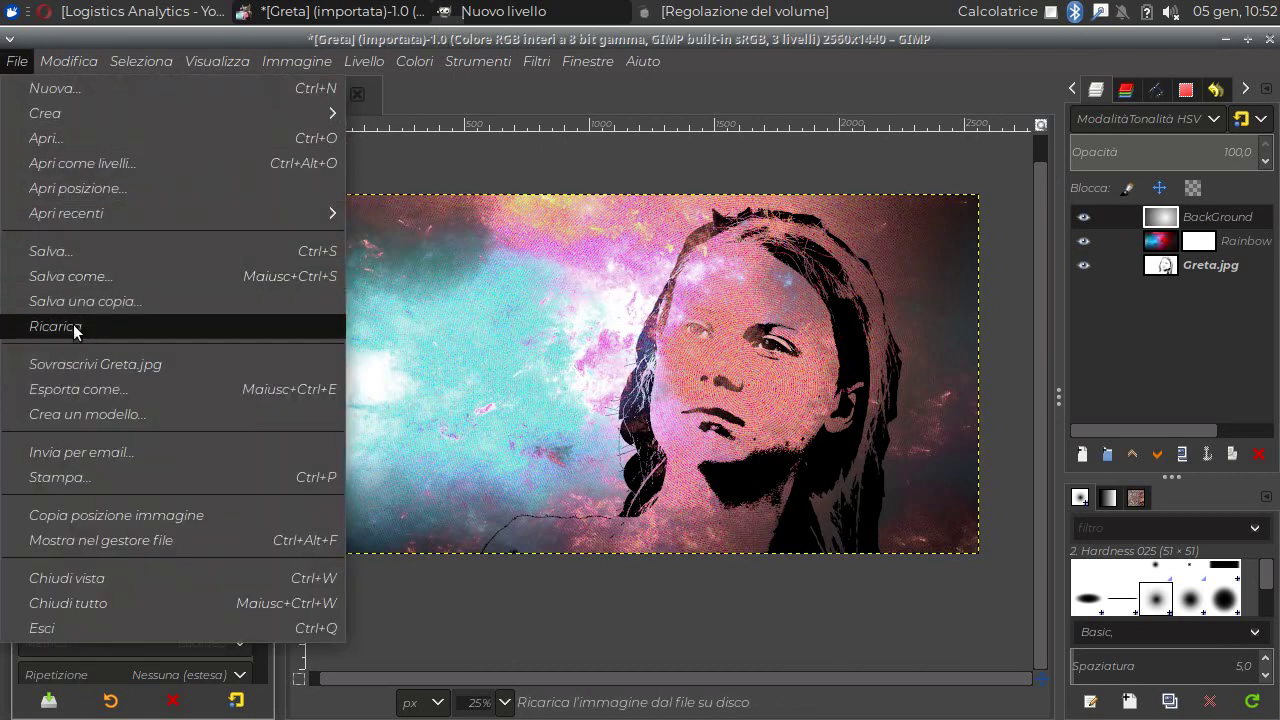
left_click(90, 387)
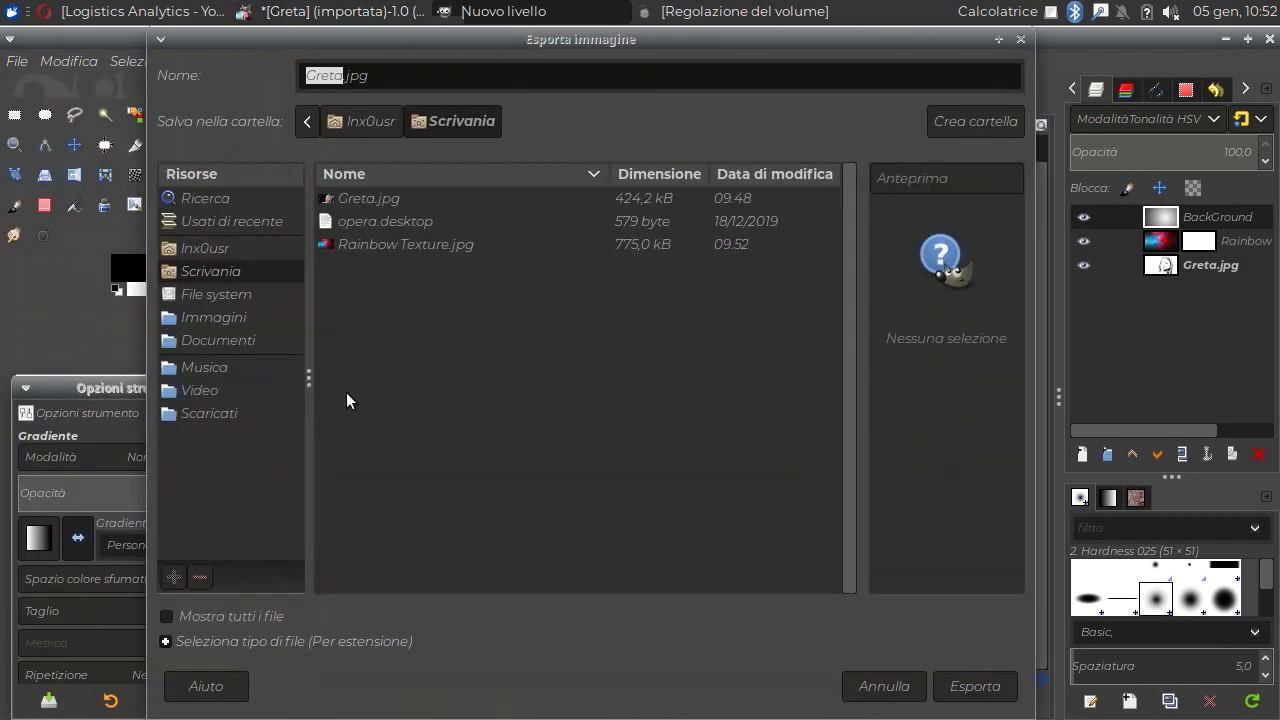
left_click(424, 76)
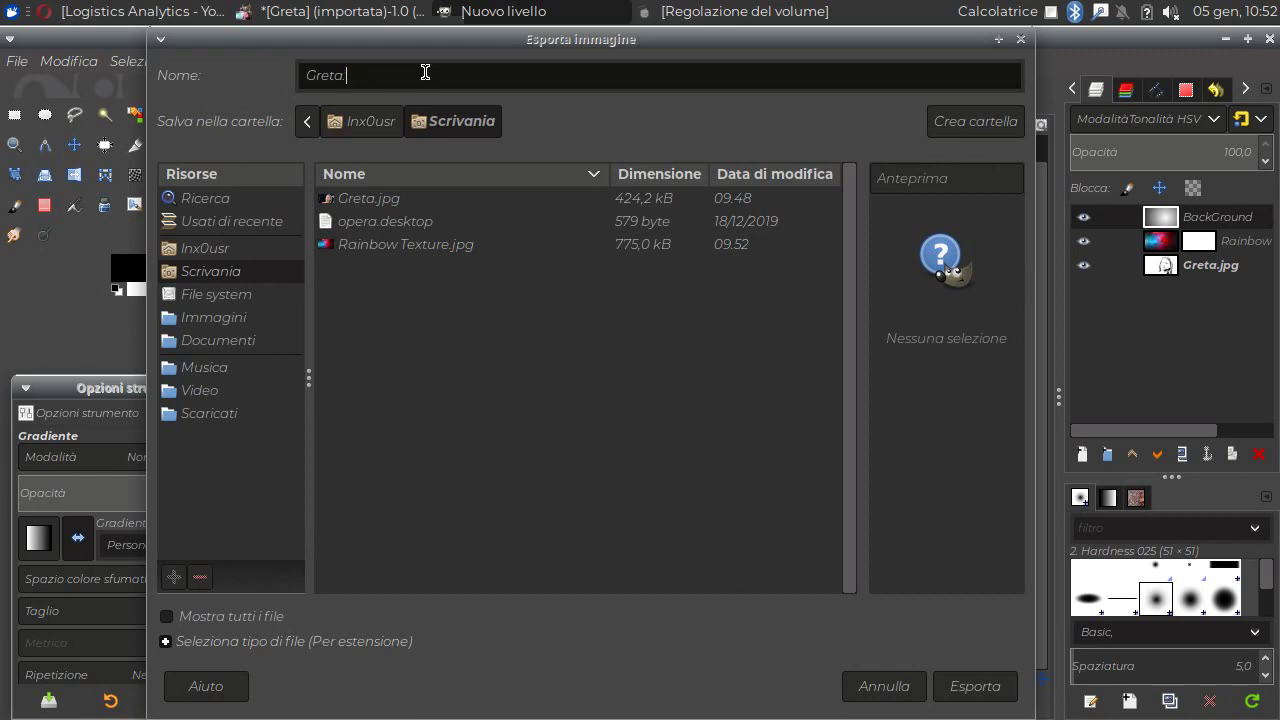
type("png")
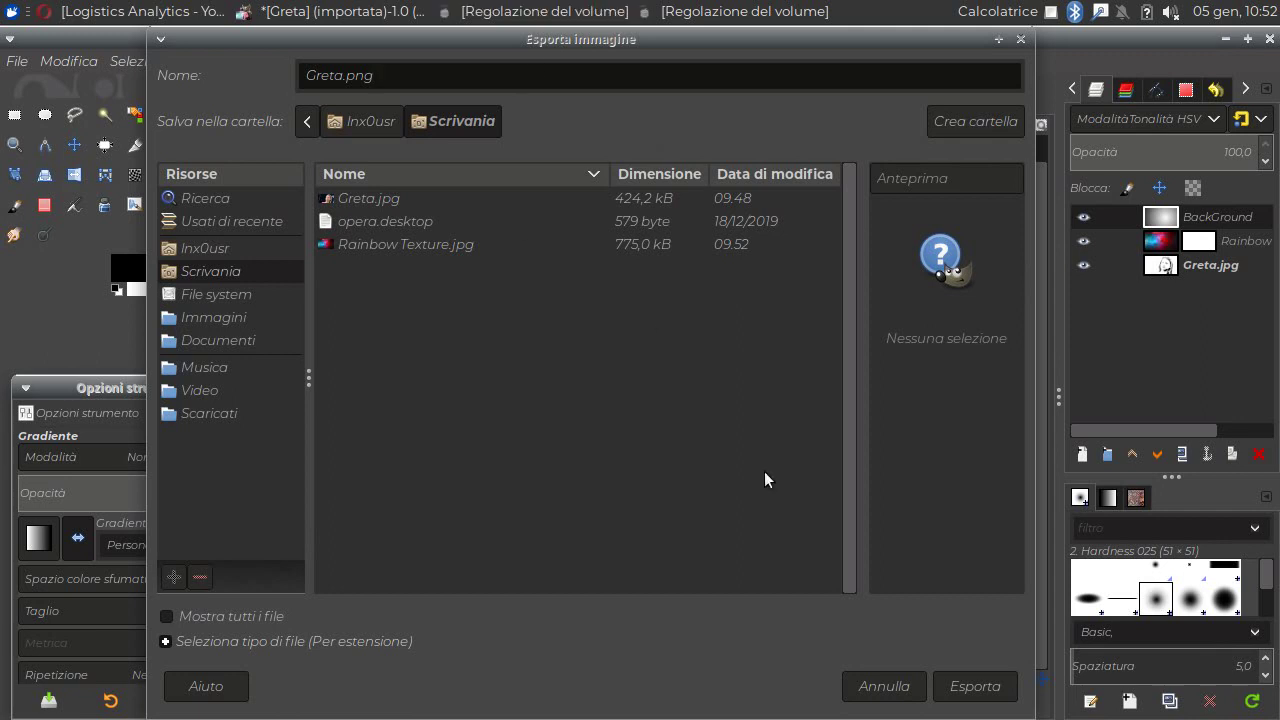
left_click(960, 686)
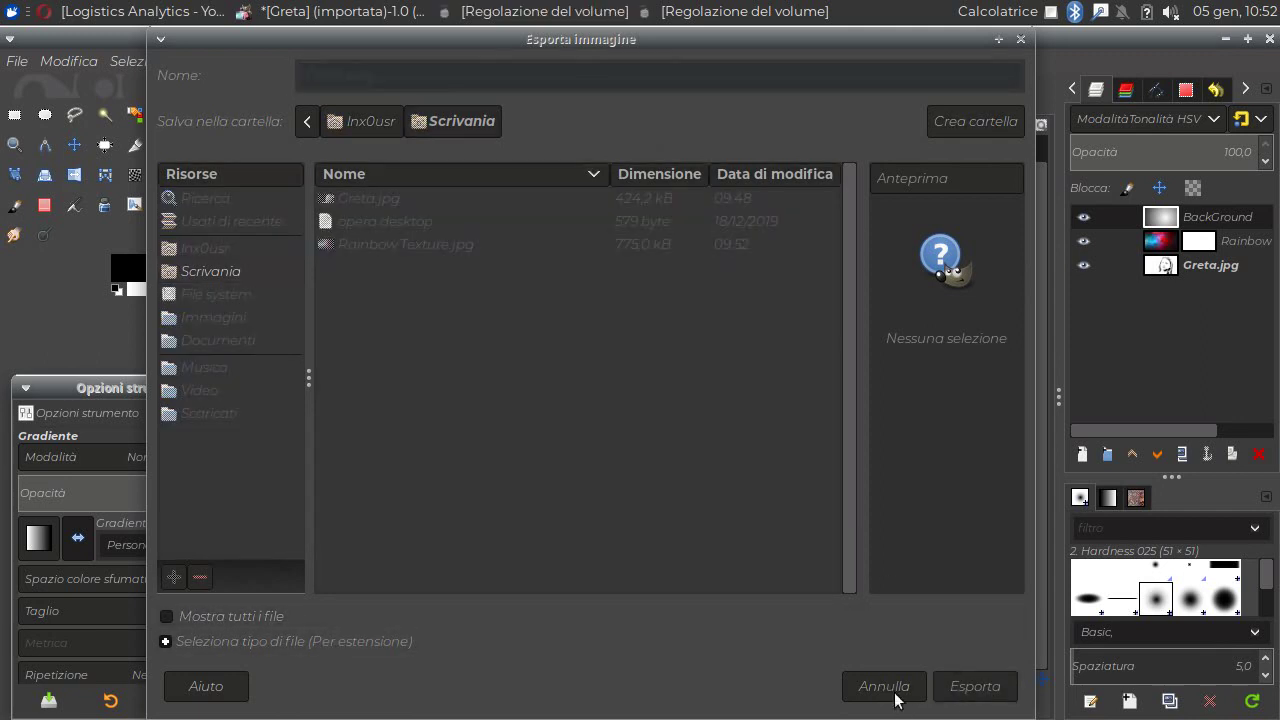
left_click_drag(736, 414, 623, 417)
left_click(780, 539)
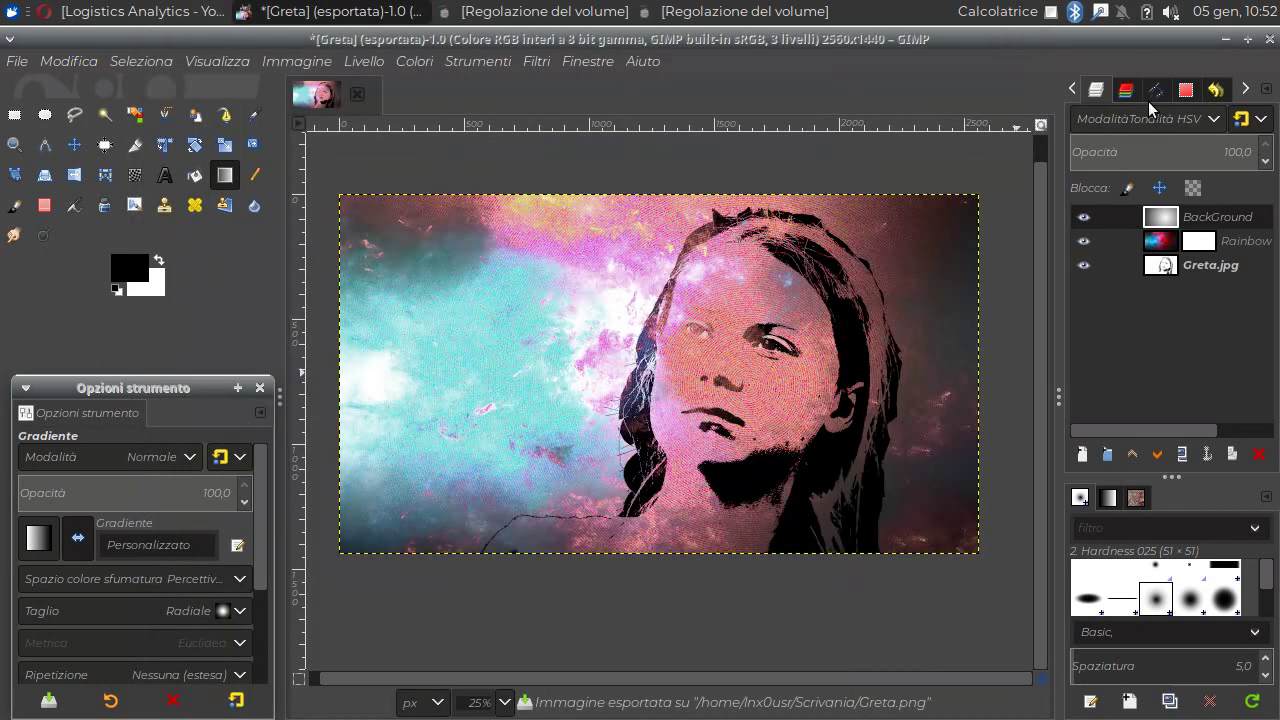
- Minimize GIMP and arrange the Greta.png and Rainbow Texture.jpg icons below Greta.jpg on the Desktop
left_click(1225, 39)
left_click_drag(65, 70, 490, 295)
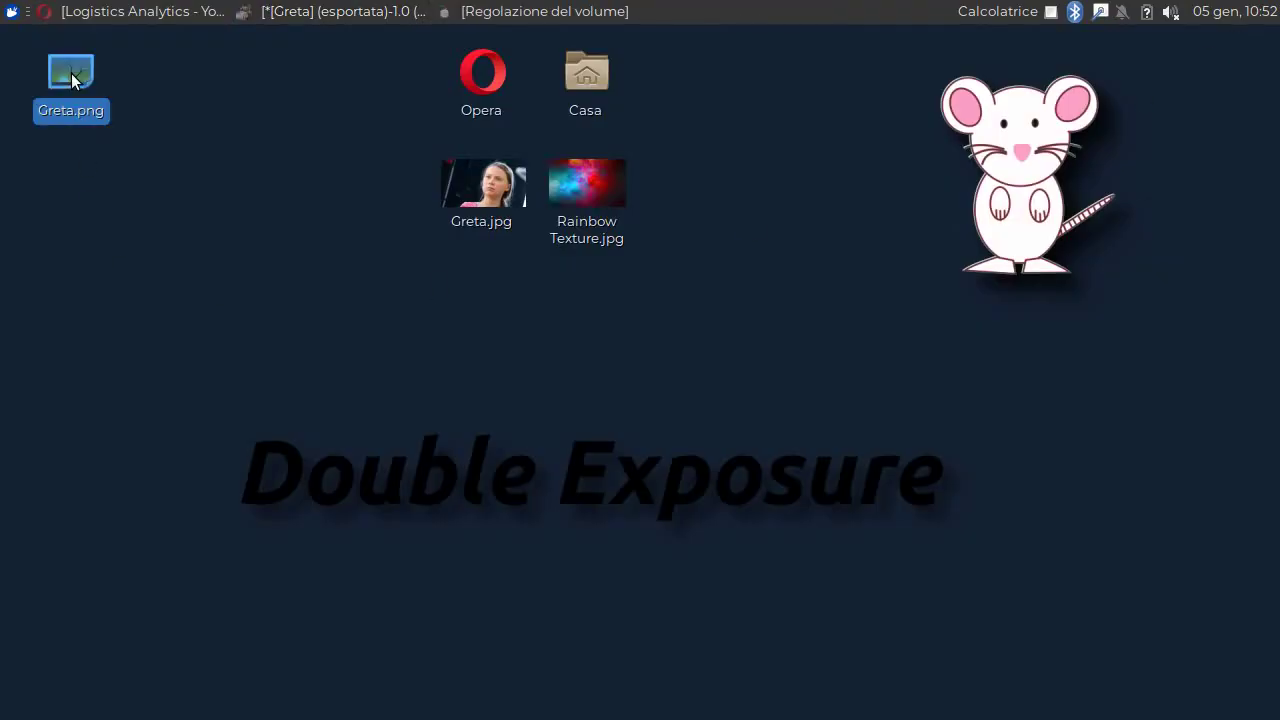
mouse_move(560, 170)
left_mouse_down()
mouse_move(603, 316)
mouse_move(590, 305)
left_mouse_up()
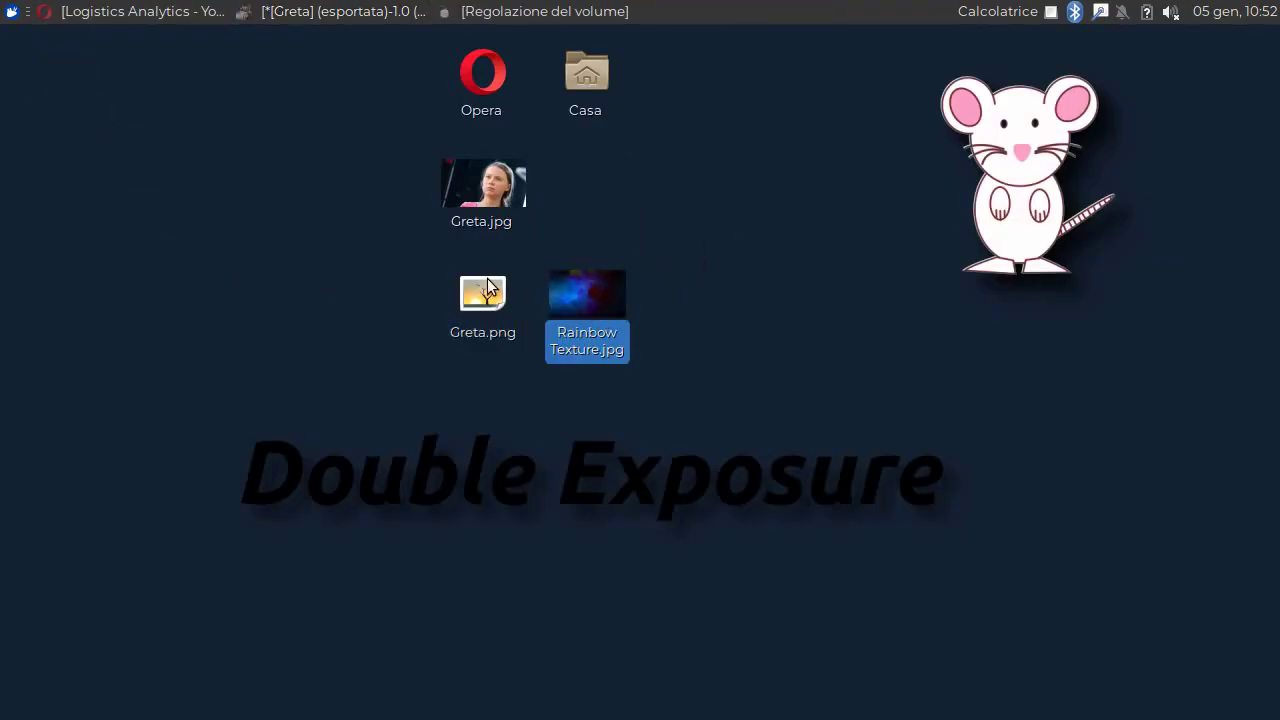
left_click_drag(483, 293, 589, 200)
left_click_drag(573, 301, 460, 280)
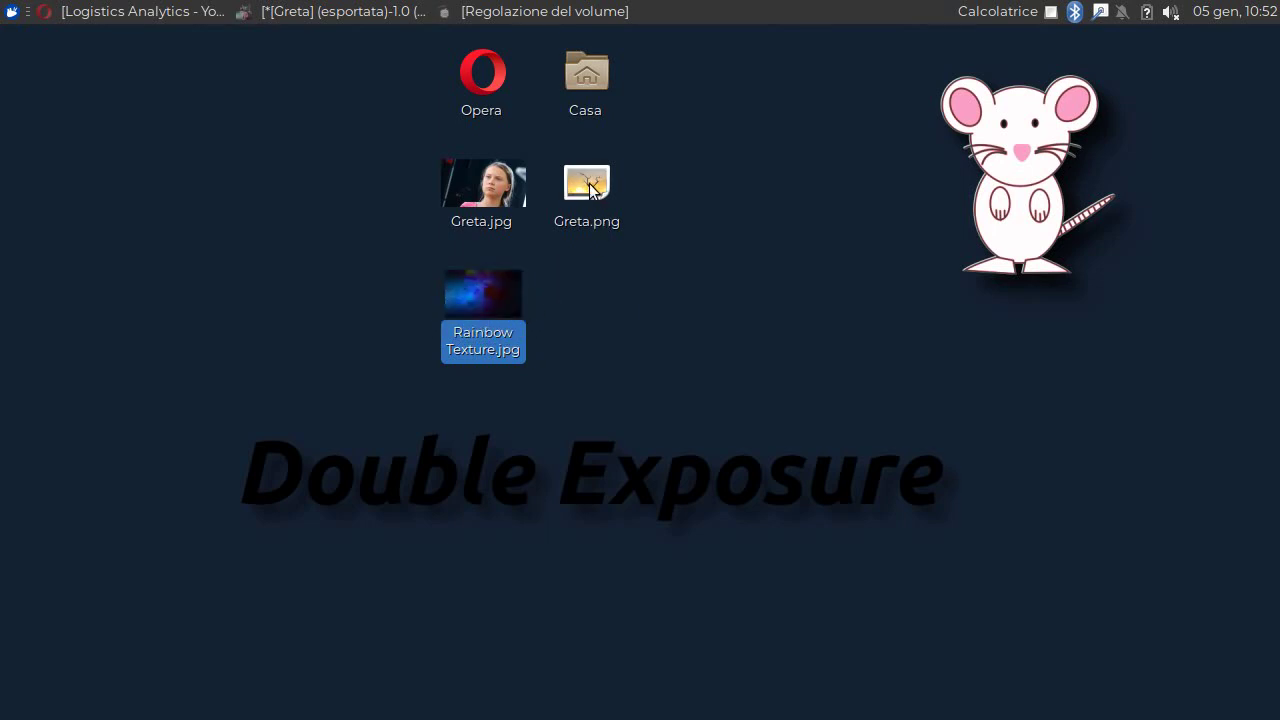
mouse_move(587, 184)
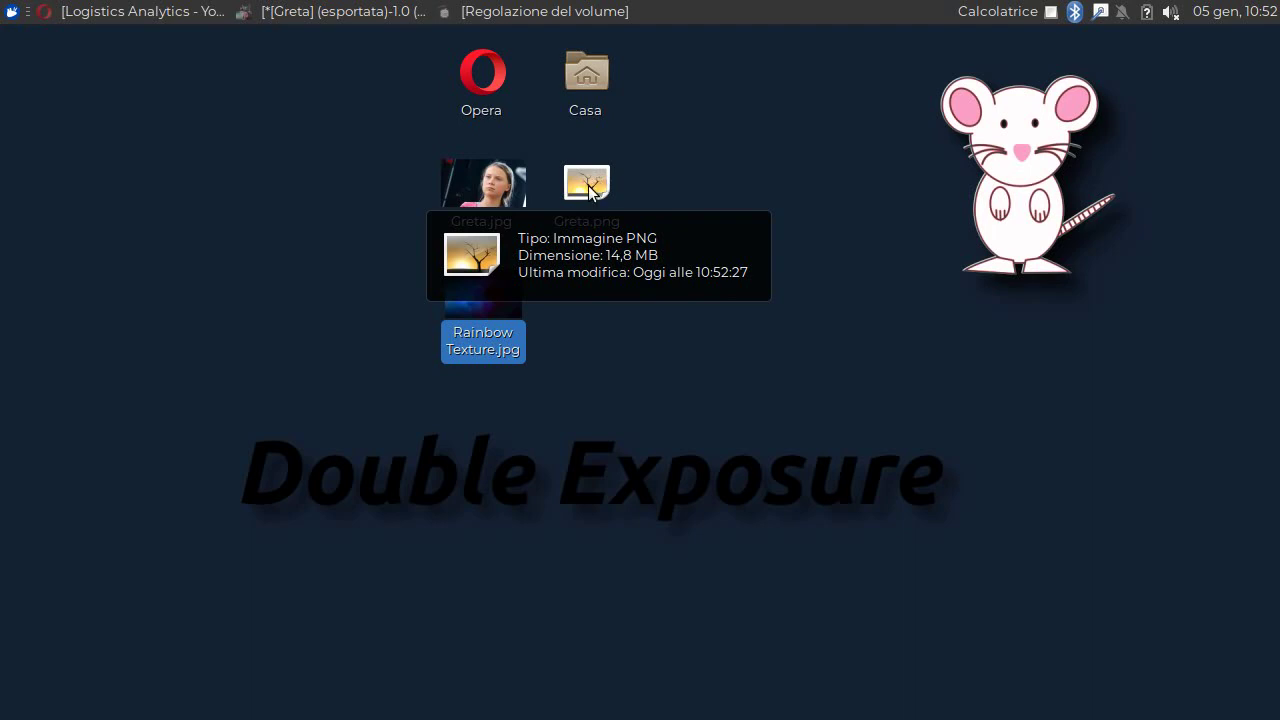
left_click(601, 205)
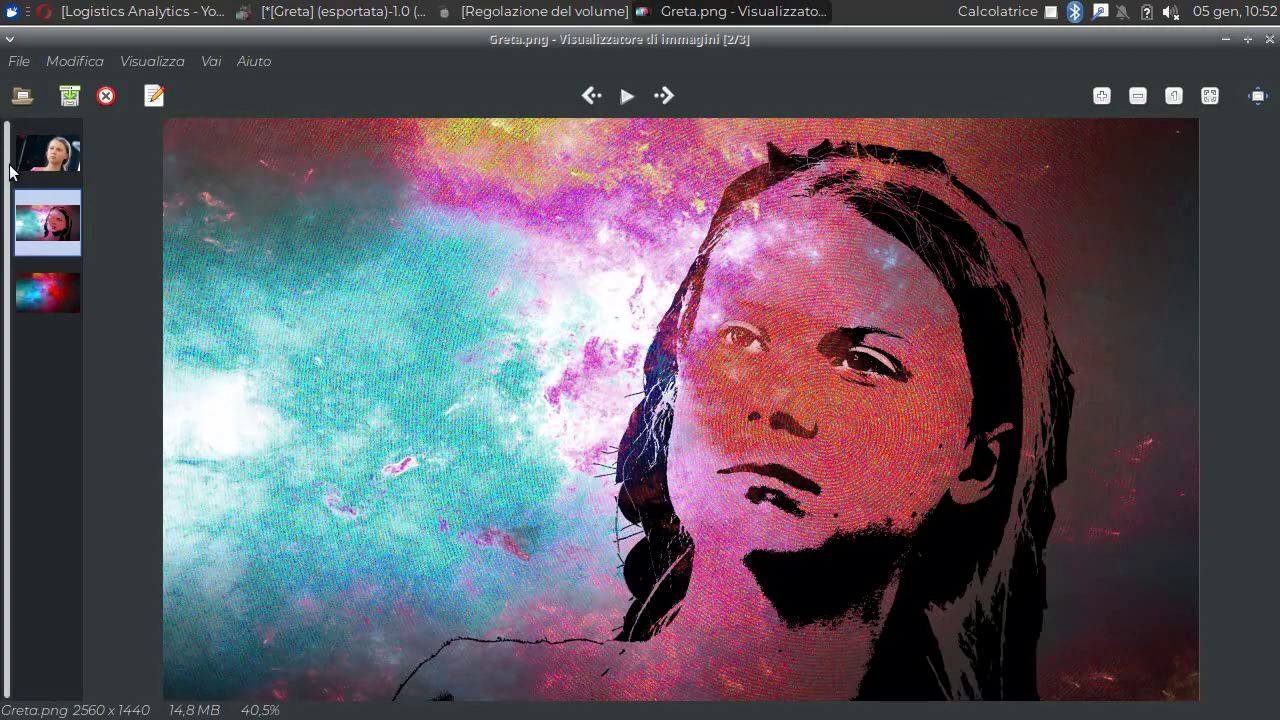
left_click(40, 160)
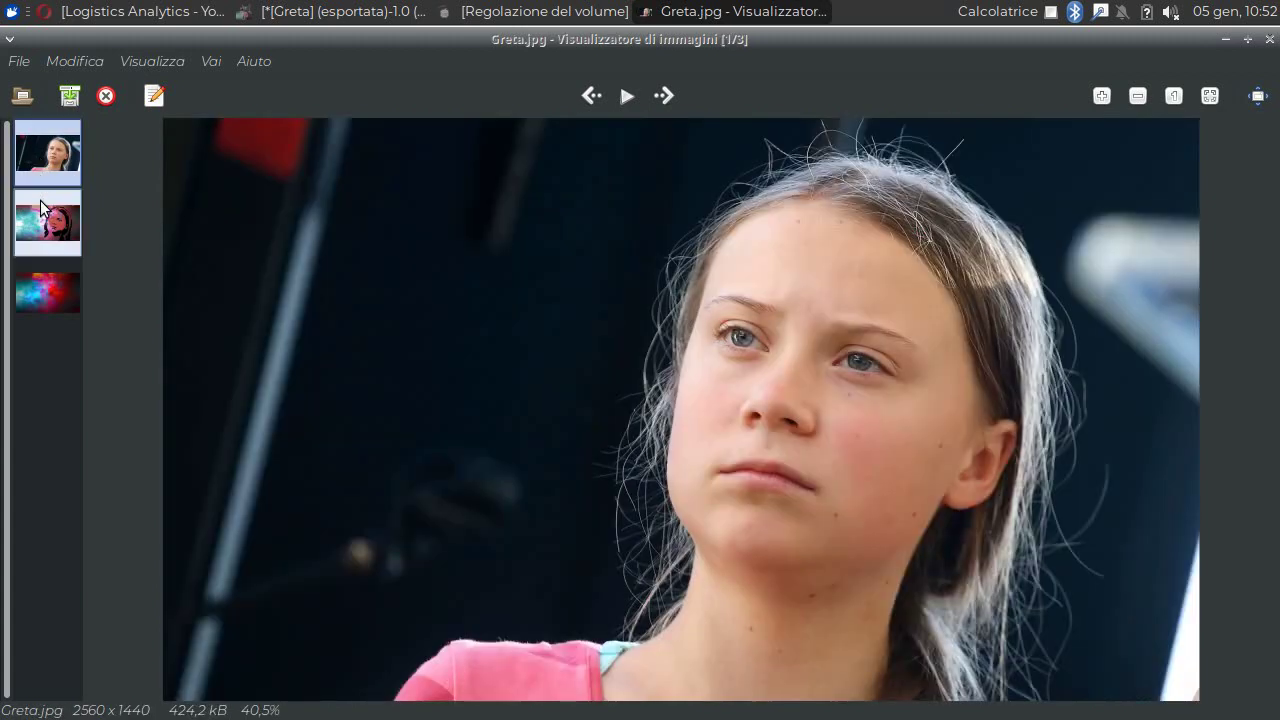
left_click(42, 218)
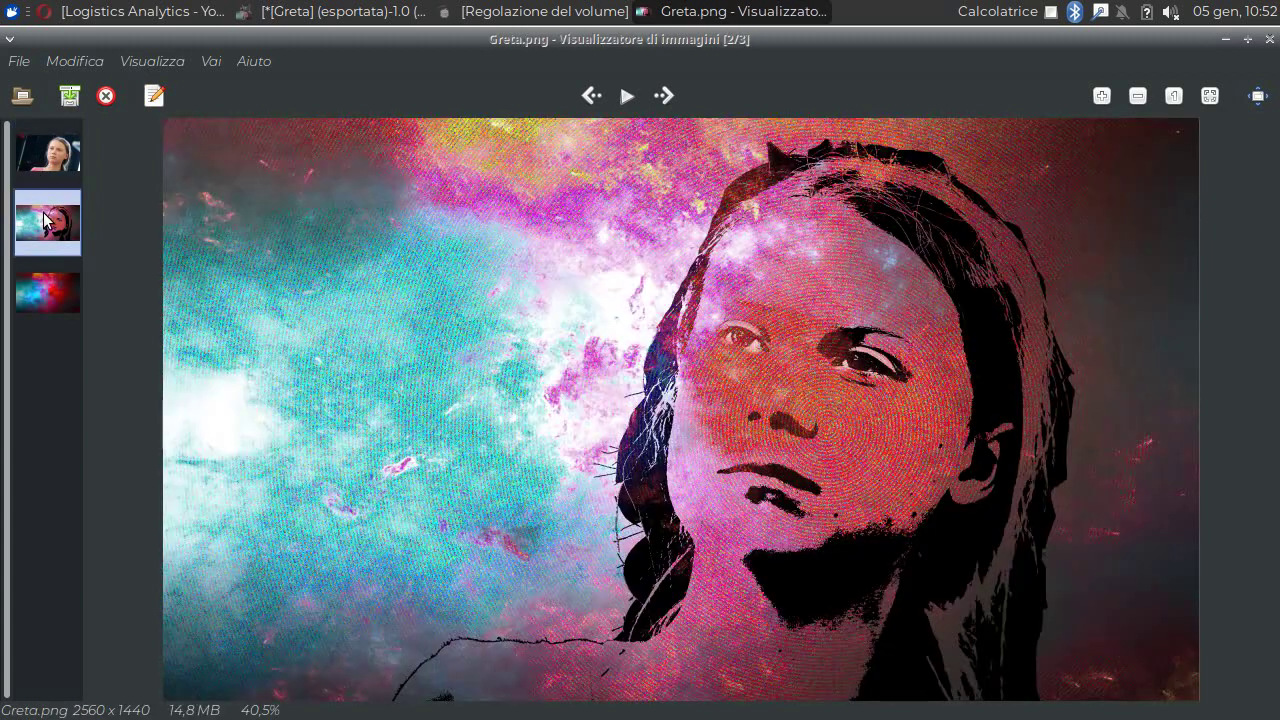